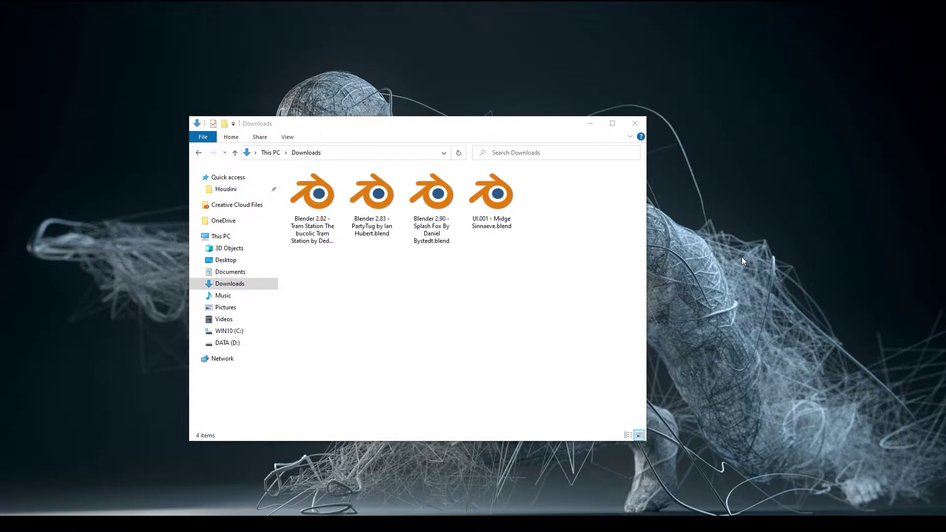
{"action": "right_click", "coordinate": [743, 257]}
{"action": "left_click", "coordinate": [730, 289]}
{"action": "left_click", "coordinate": [549, 321]}
{"action": "left_click", "coordinate": [422, 200]}
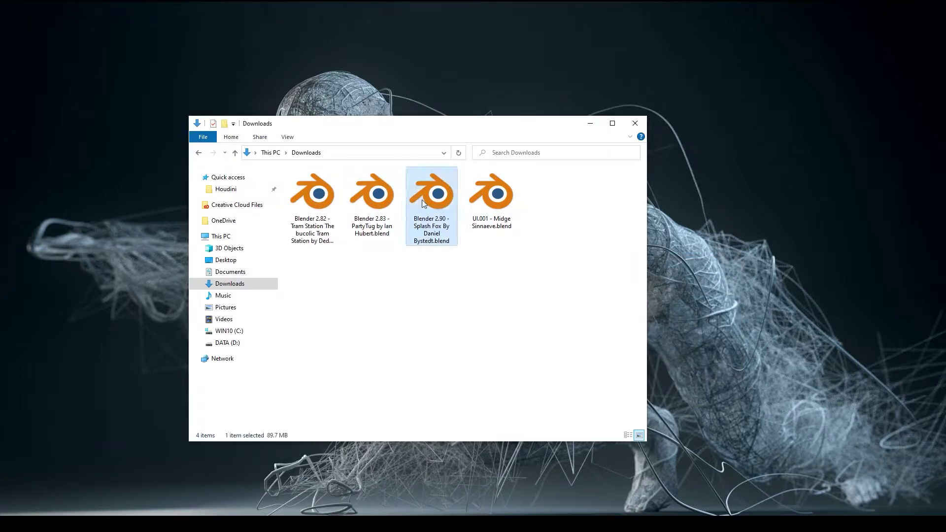
{"action": "left_click", "coordinate": [372, 226]}
{"action": "left_click", "coordinate": [326, 230]}
{"action": "left_click", "coordinate": [348, 266]}
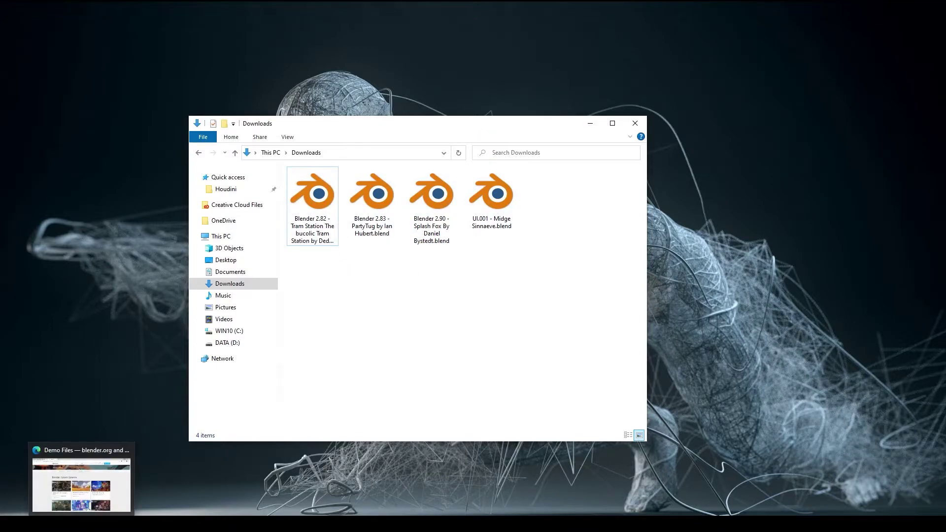
View the Blender Splash Screens on the Demo Files web page and match them with the downloaded blend files.
{"action": "left_click", "coordinate": [82, 523]}
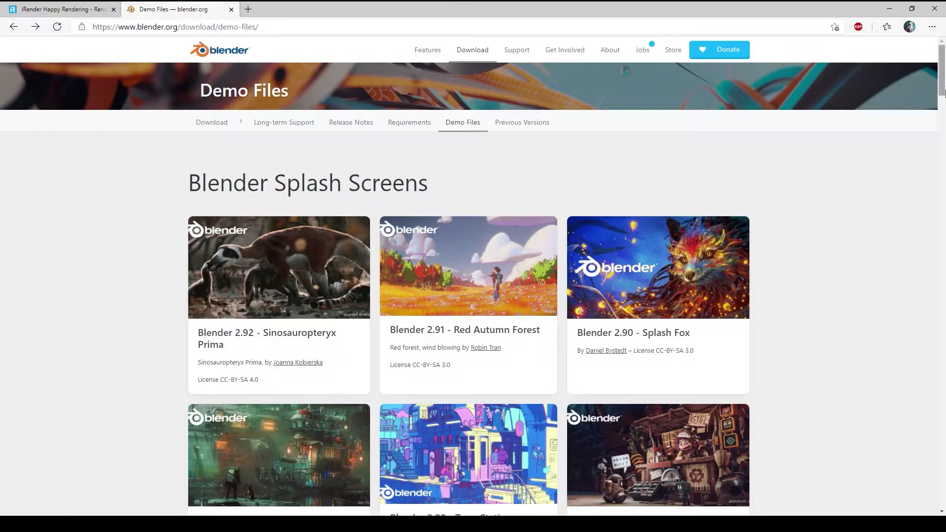
{"action": "scroll", "coordinate": [942, 97], "scroll_direction": "down", "scroll_amount": 2}
{"action": "key", "text": "alt+Tab"}
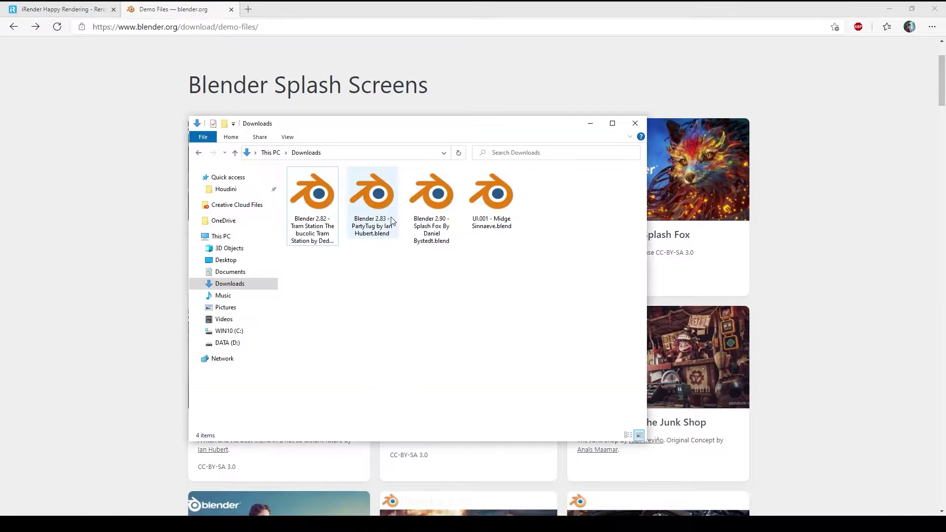
{"action": "left_click", "coordinate": [441, 230]}
{"action": "left_click", "coordinate": [370, 234]}
{"action": "left_click", "coordinate": [315, 232]}
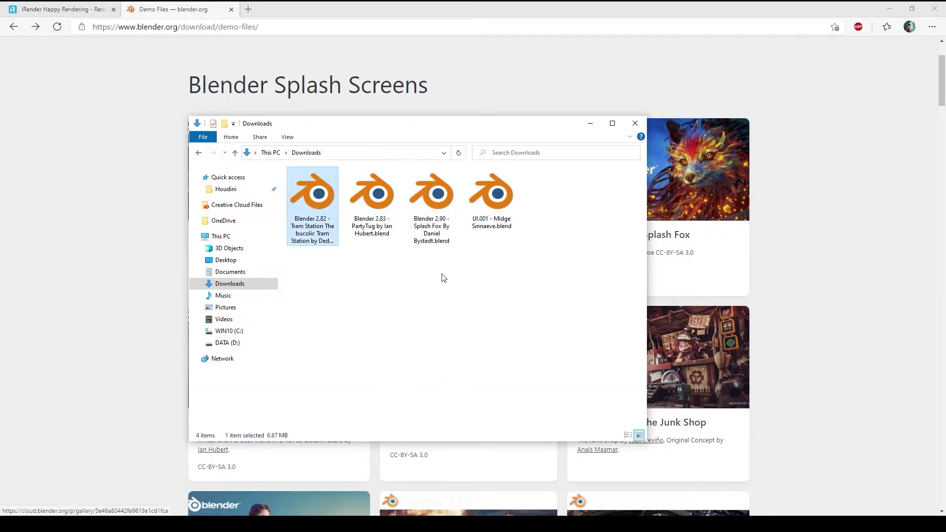
{"action": "left_click", "coordinate": [493, 222]}
Browse the Blender Cloud art gallery to the UI Design group in the "Mantissa" artist folder.
{"action": "left_click", "coordinate": [867, 227]}
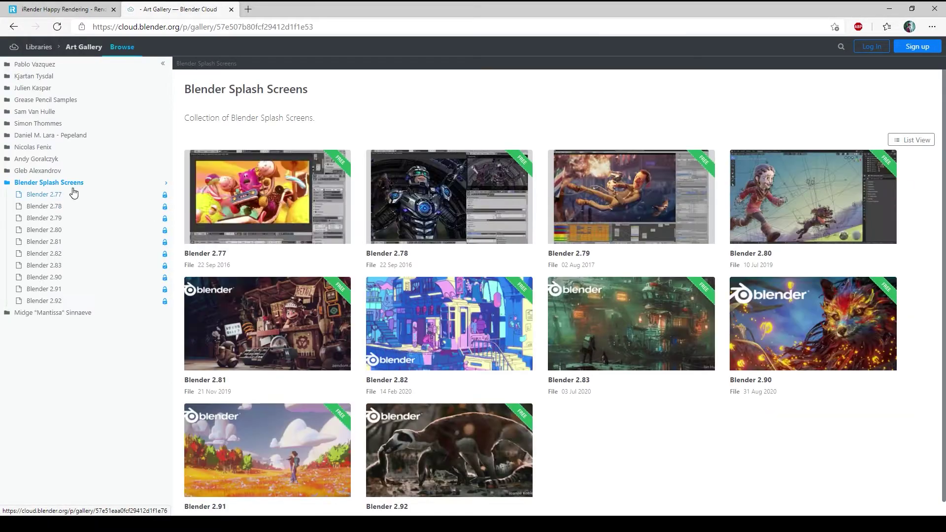
{"action": "left_click", "coordinate": [66, 314]}
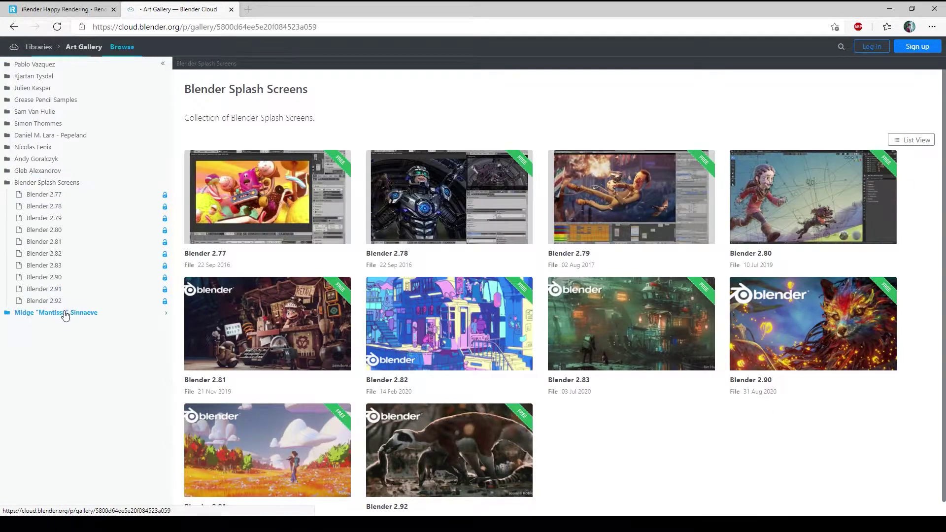
{"action": "scroll", "coordinate": [690, 296], "scroll_direction": "down", "scroll_amount": 1}
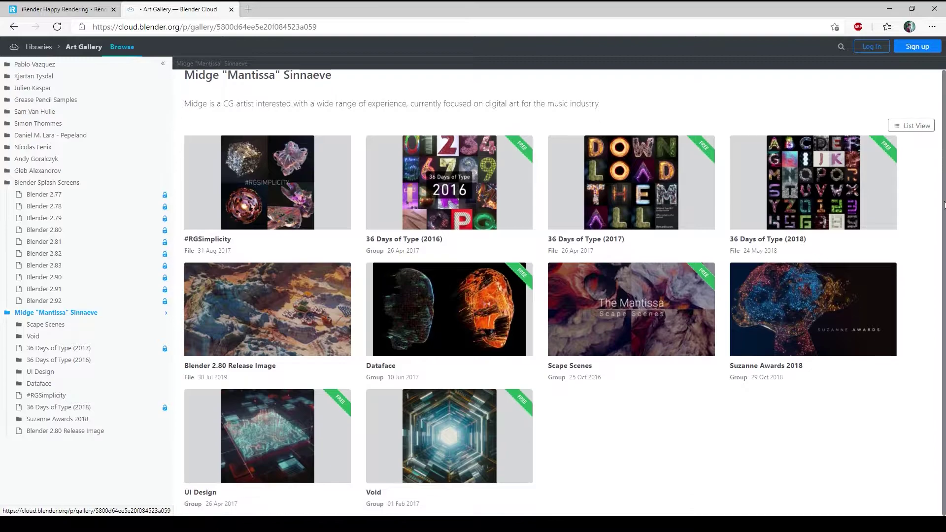
{"action": "left_click", "coordinate": [280, 437]}
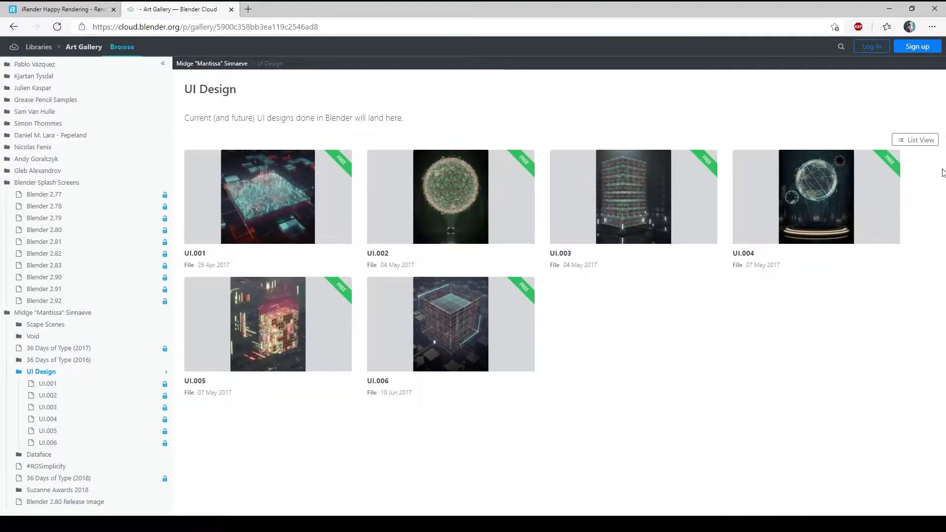
Open the Blender 2.82 Tram Station file from the Downloads folder in Blender and show its output properties.
{"action": "key", "text": "alt+Tab"}
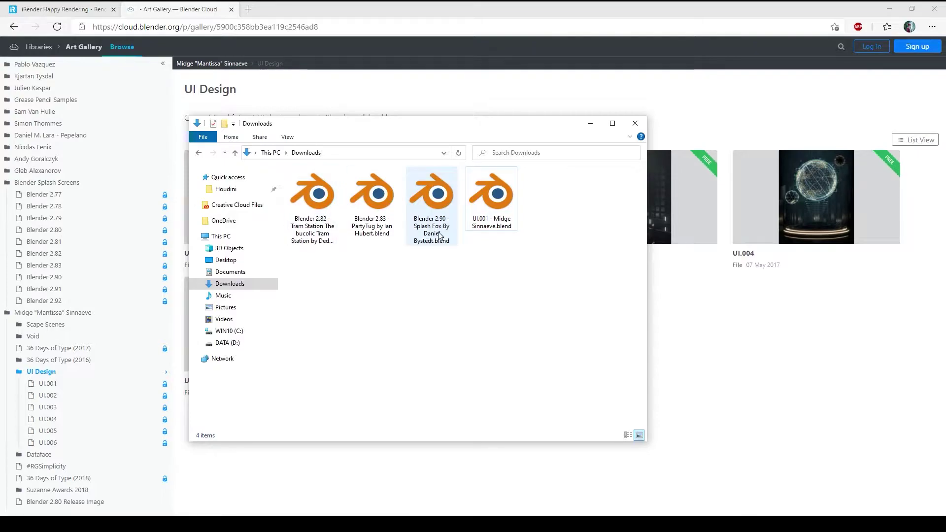
{"action": "right_click", "coordinate": [18, 32]}
{"action": "left_click", "coordinate": [55, 76]}
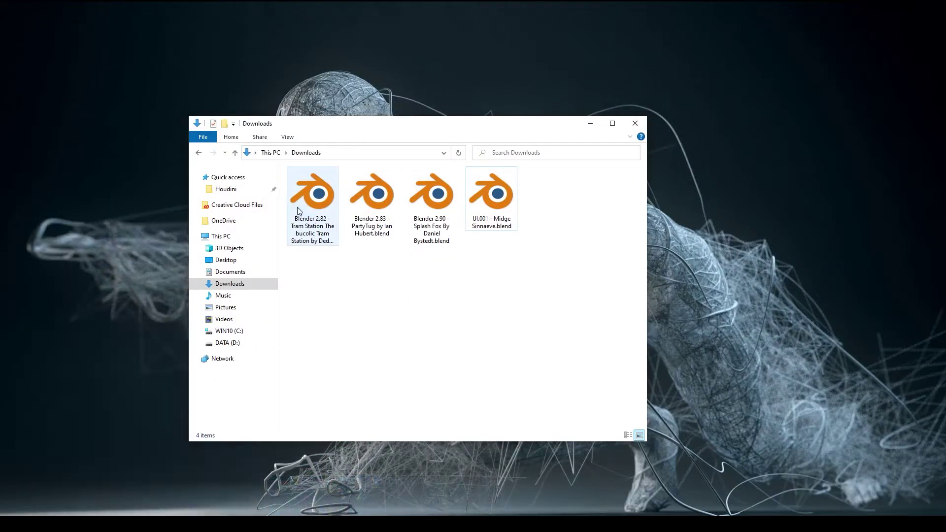
{"action": "left_click", "coordinate": [356, 220]}
{"action": "left_click", "coordinate": [375, 252]}
{"action": "double_click", "coordinate": [326, 224]}
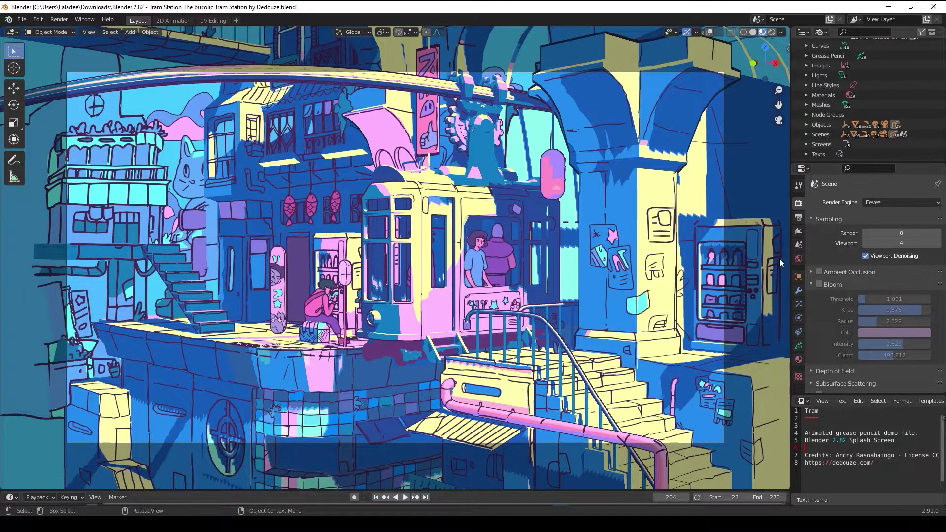
{"action": "left_click", "coordinate": [799, 217]}
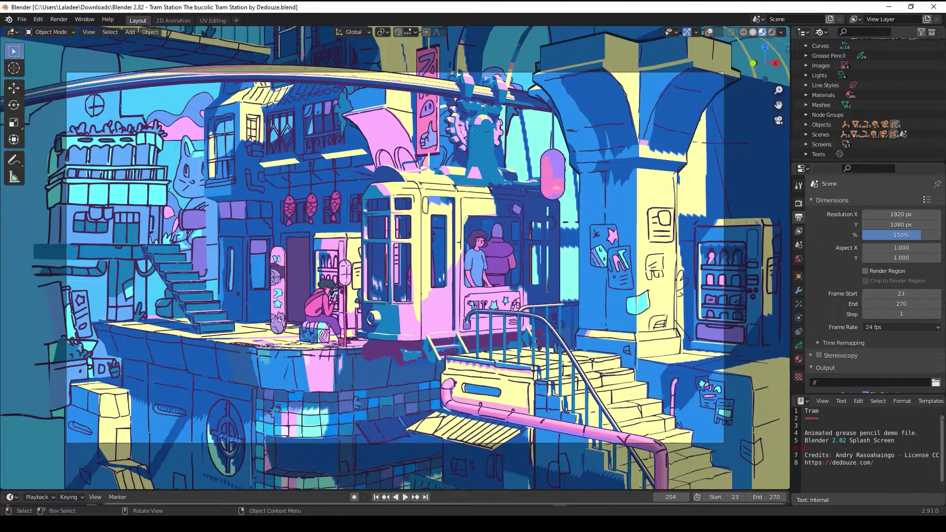
Switch the Video Decode graph to Cuda in Task Manager's GPU performance view, check the CPU view, and minimize it.
{"action": "right_click", "coordinate": [621, 523]}
{"action": "left_click", "coordinate": [650, 475]}
{"action": "left_click", "coordinate": [249, 114]}
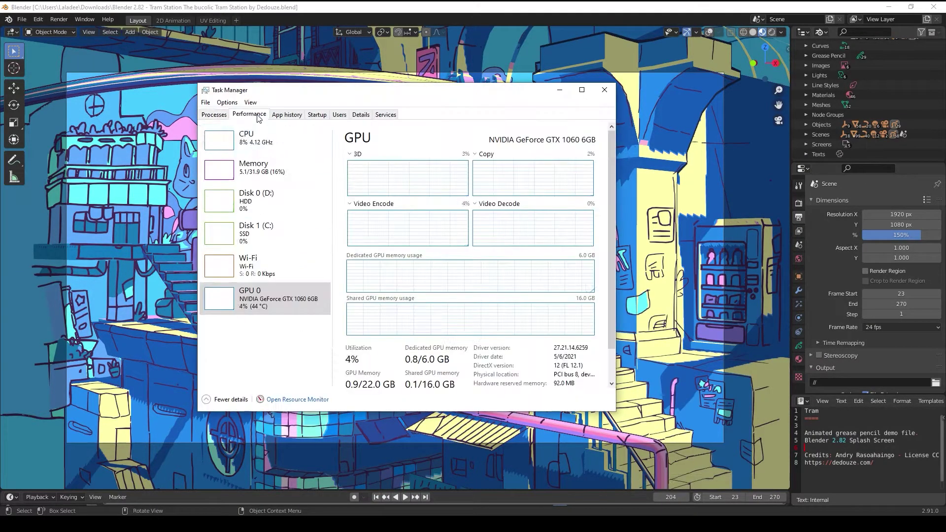
{"action": "left_click", "coordinate": [508, 206]}
{"action": "left_click", "coordinate": [496, 315]}
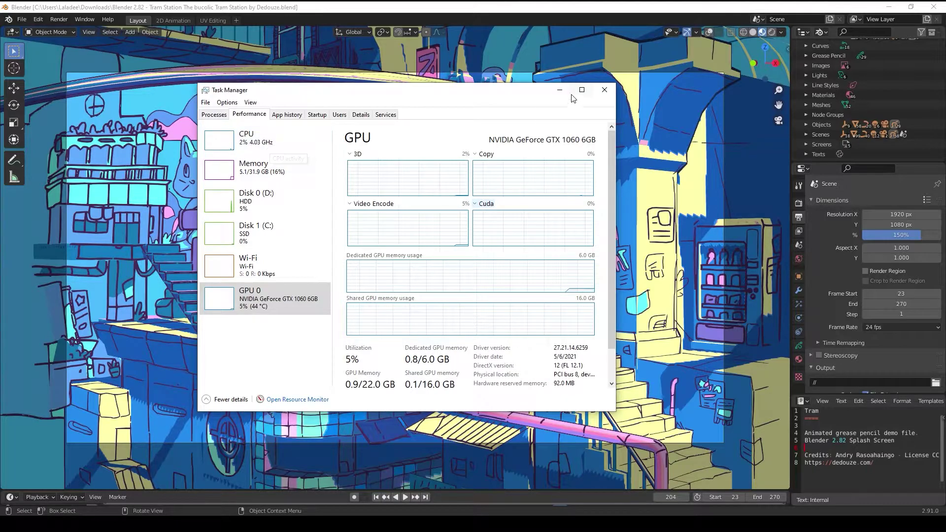
{"action": "left_click", "coordinate": [252, 140]}
{"action": "left_click", "coordinate": [266, 299]}
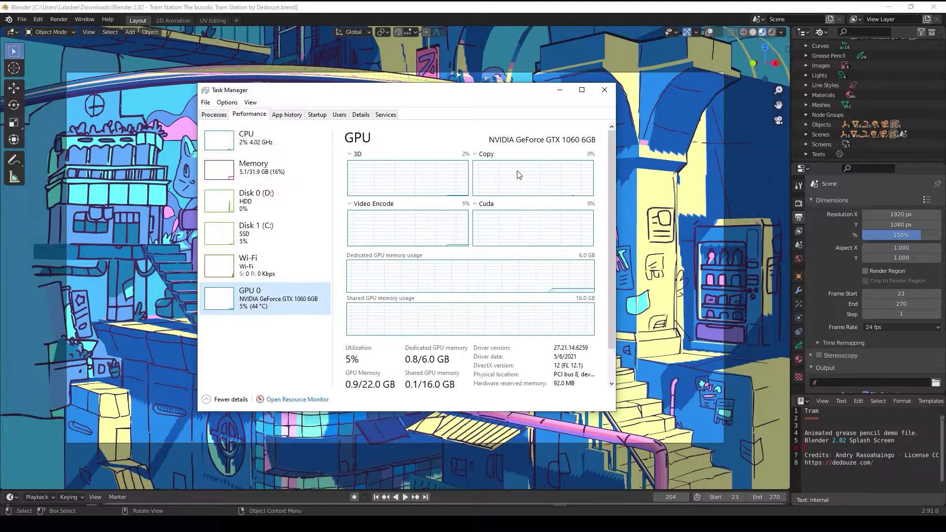
{"action": "left_click", "coordinate": [558, 92]}
Set the render output path to //A/1 and start rendering the tram animation.
{"action": "left_click", "coordinate": [66, 20]}
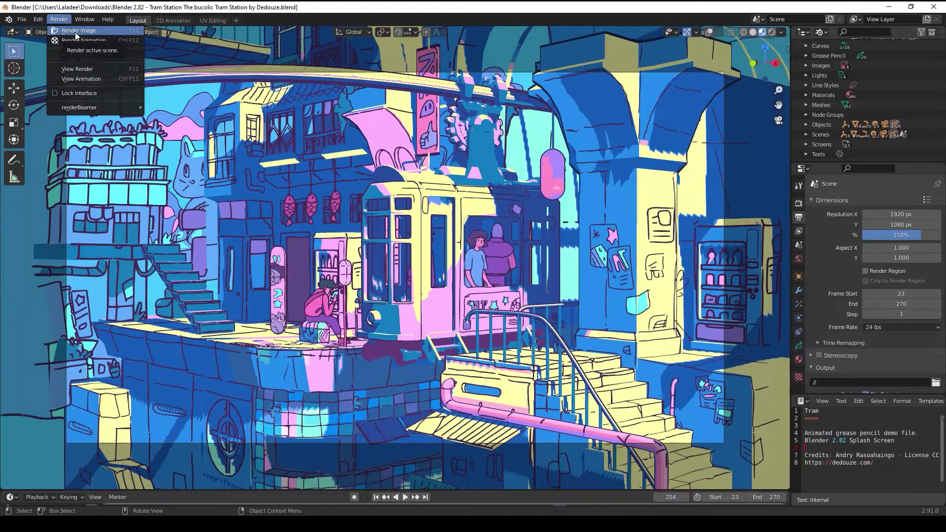
{"action": "left_click", "coordinate": [910, 383]}
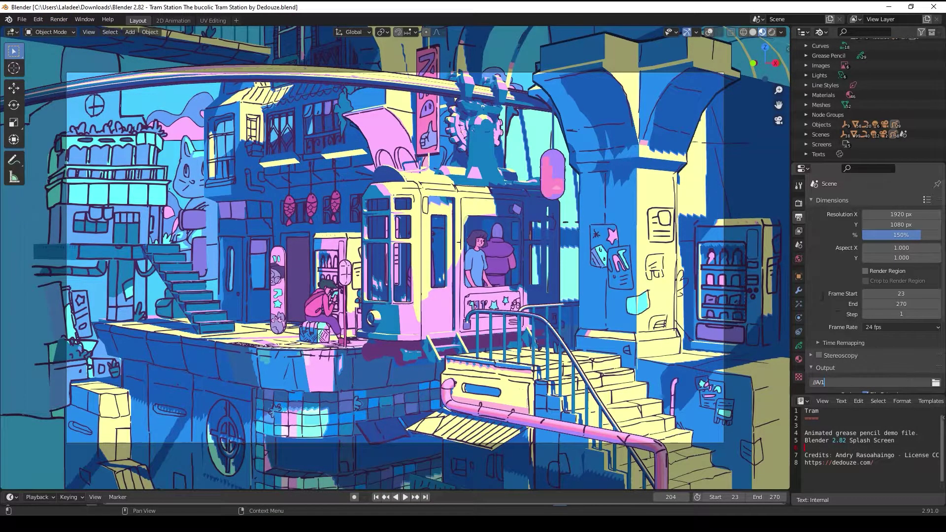
{"action": "key", "text": "Return"}
{"action": "scroll", "coordinate": [872, 281], "scroll_direction": "down", "scroll_amount": 5}
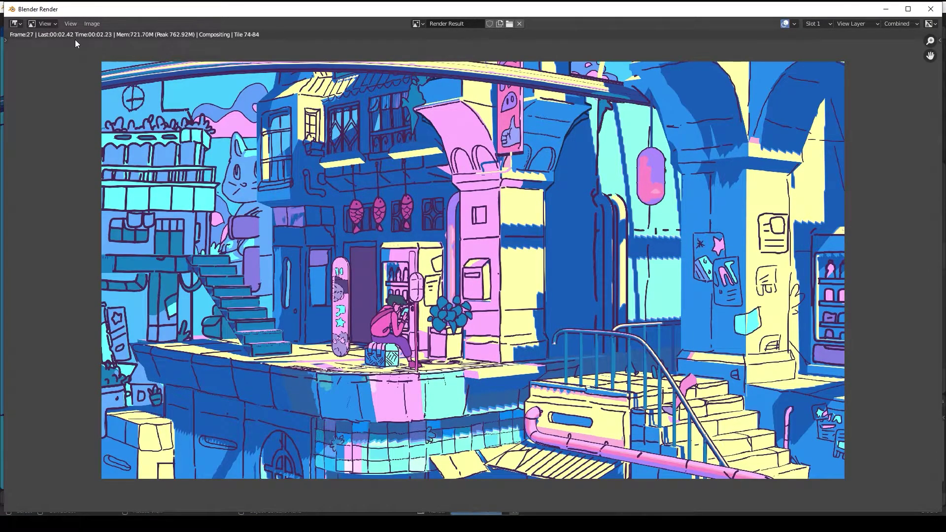
Check the CPU and GPU load in Task Manager during the animation render.
{"action": "key", "text": "ctrl+shift+Escape"}
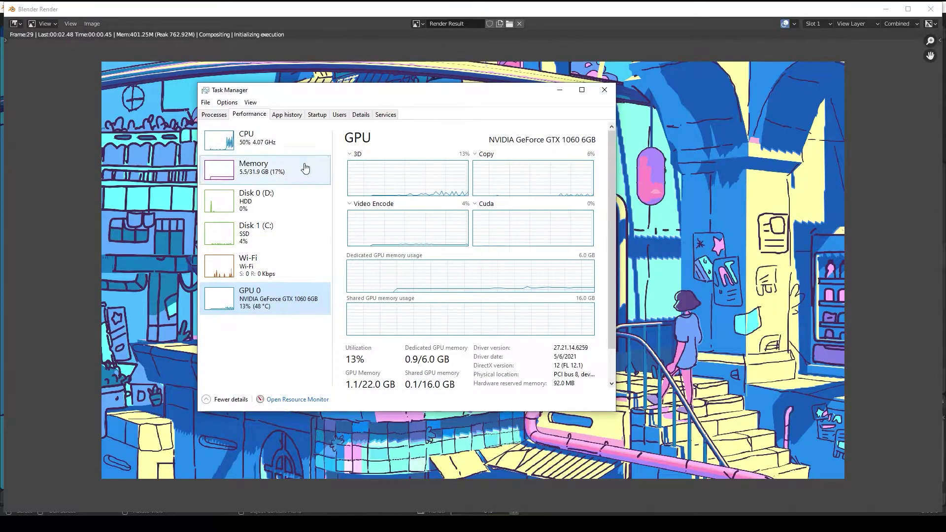
{"action": "left_click", "coordinate": [276, 139]}
{"action": "left_click", "coordinate": [280, 310]}
{"action": "left_click", "coordinate": [560, 89]}
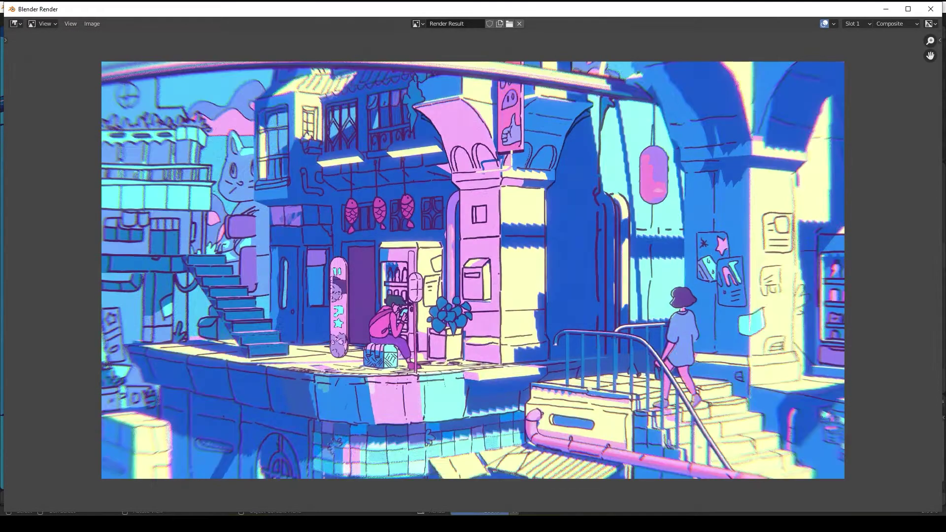
View the rendered JPG frames in the Downloads folder A, starting from 10023.jpg, and close the photo viewer.
{"action": "key", "text": "alt+Tab"}
{"action": "double_click", "coordinate": [549, 202]}
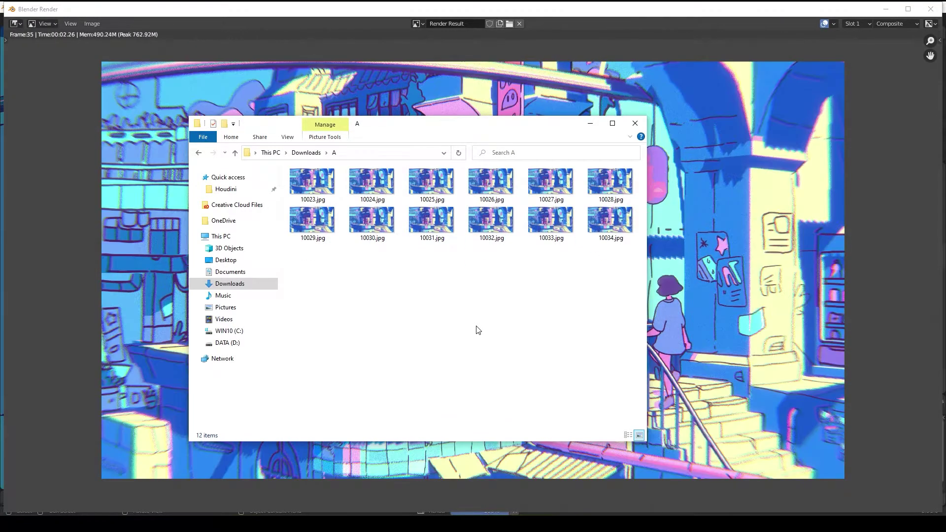
{"action": "double_click", "coordinate": [321, 186]}
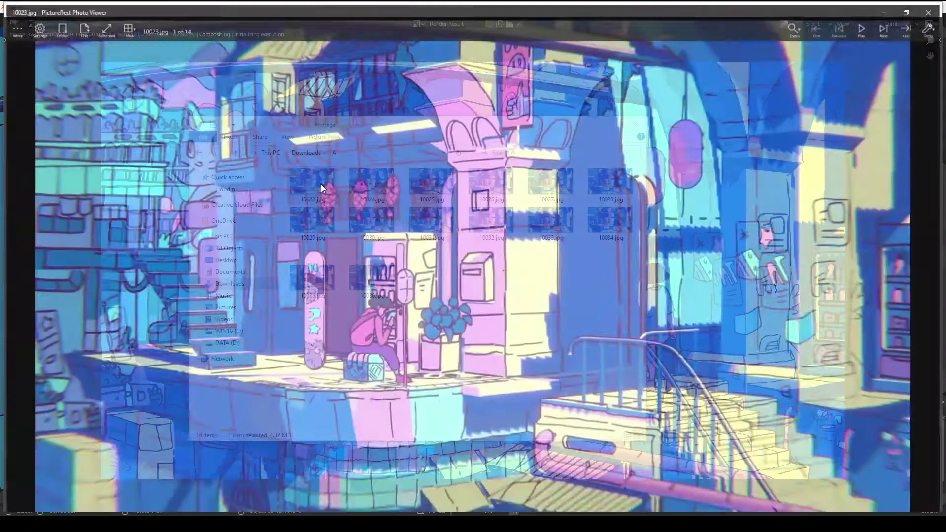
{"action": "key", "text": "Right"}
{"action": "key", "text": "Right"}
{"action": "key", "text": "Right"}
{"action": "key", "text": "Right"}
{"action": "key", "text": "Right"}
{"action": "key", "text": "Right"}
{"action": "key", "text": "Right"}
{"action": "key", "text": "Right"}
{"action": "key", "text": "Right"}
{"action": "key", "text": "Right"}
{"action": "key", "text": "Right"}
{"action": "key", "text": "Right"}
{"action": "key", "text": "Right"}
{"action": "key", "text": "Left"}
{"action": "key", "text": "Left"}
{"action": "key", "text": "Left"}
{"action": "key", "text": "Left"}
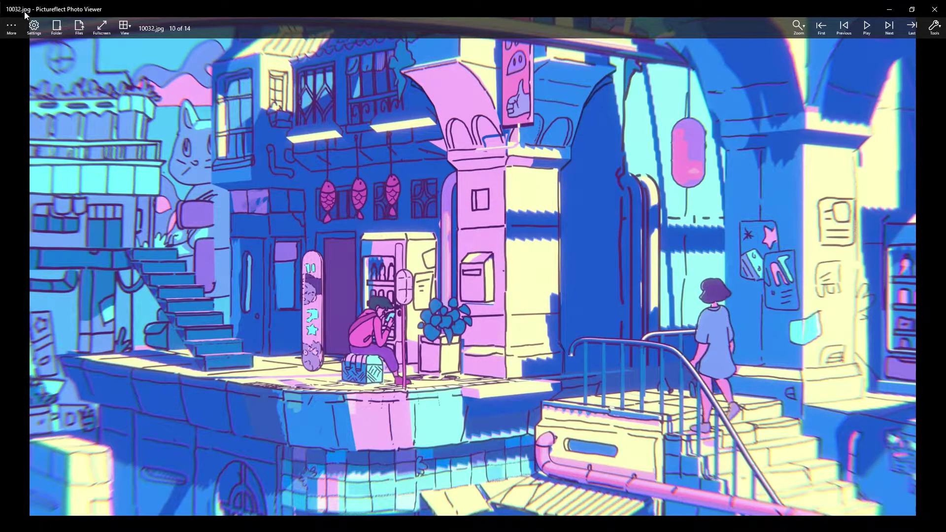
{"action": "left_click", "coordinate": [911, 9]}
{"action": "left_click", "coordinate": [874, 126]}
{"action": "left_click", "coordinate": [545, 352]}
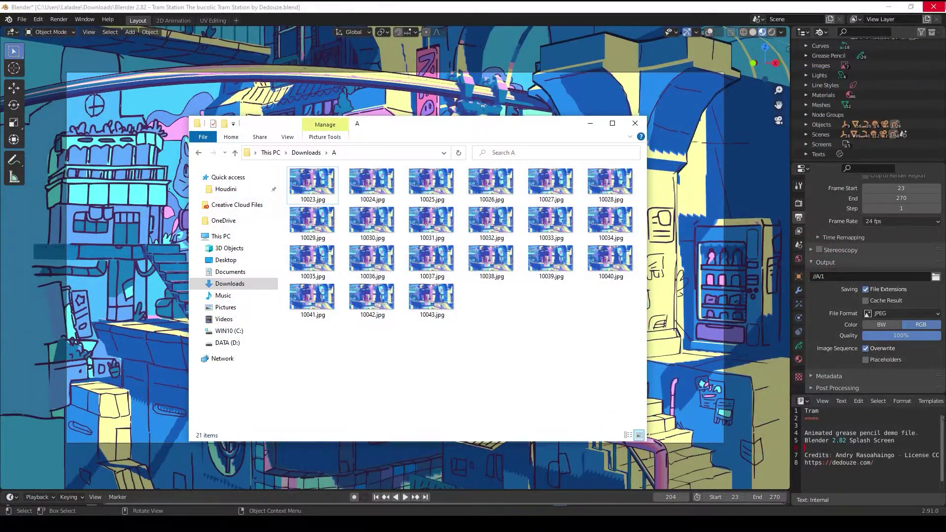
Close the Tram Station file in Blender and view the rendered frame 10023.jpg once more.
{"action": "left_click", "coordinate": [798, 204]}
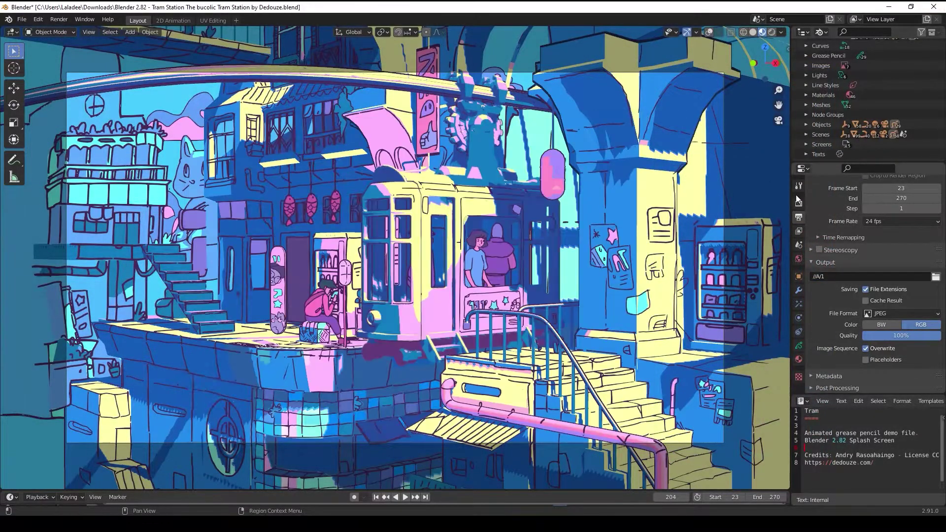
{"action": "left_click", "coordinate": [934, 7]}
{"action": "left_click", "coordinate": [501, 281]}
{"action": "double_click", "coordinate": [312, 183]}
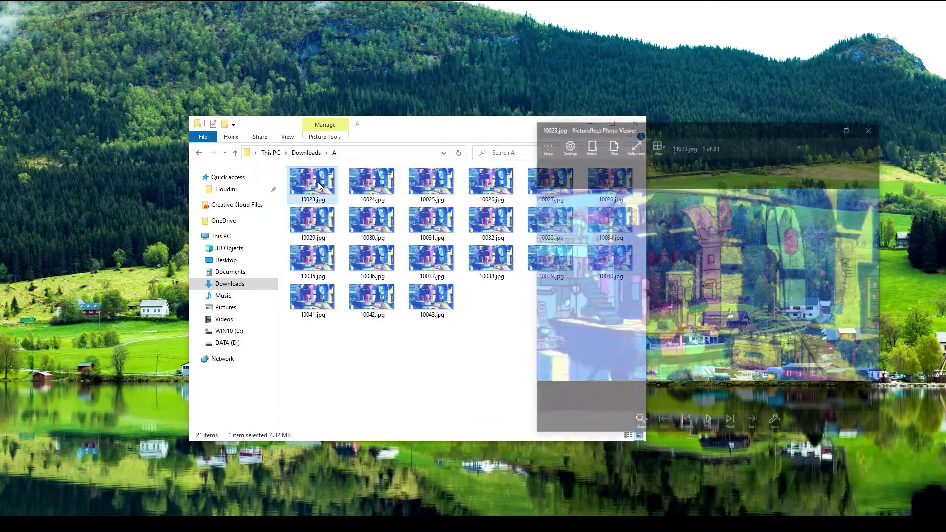
{"action": "left_click", "coordinate": [872, 127]}
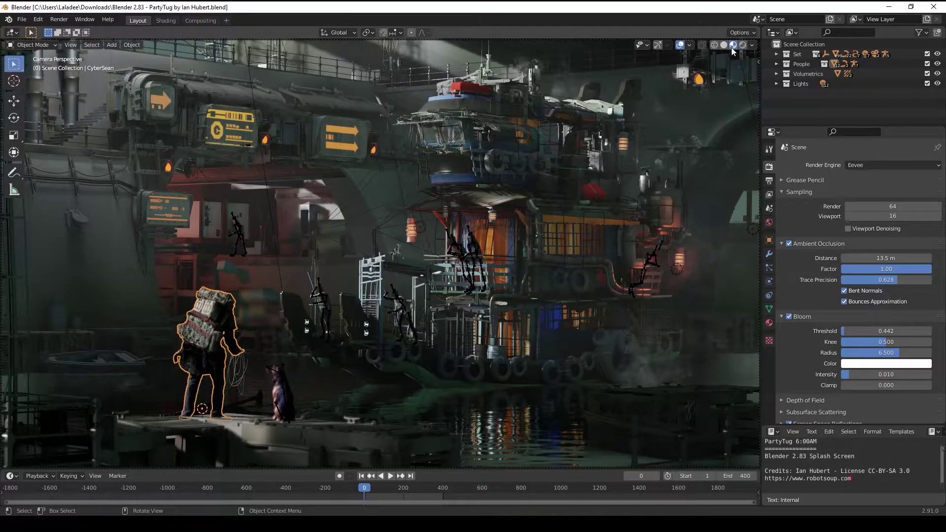
Review the PartyTug scene's render engine, output dimensions and view layer settings.
{"action": "left_click", "coordinate": [892, 165]}
{"action": "left_click", "coordinate": [769, 181]}
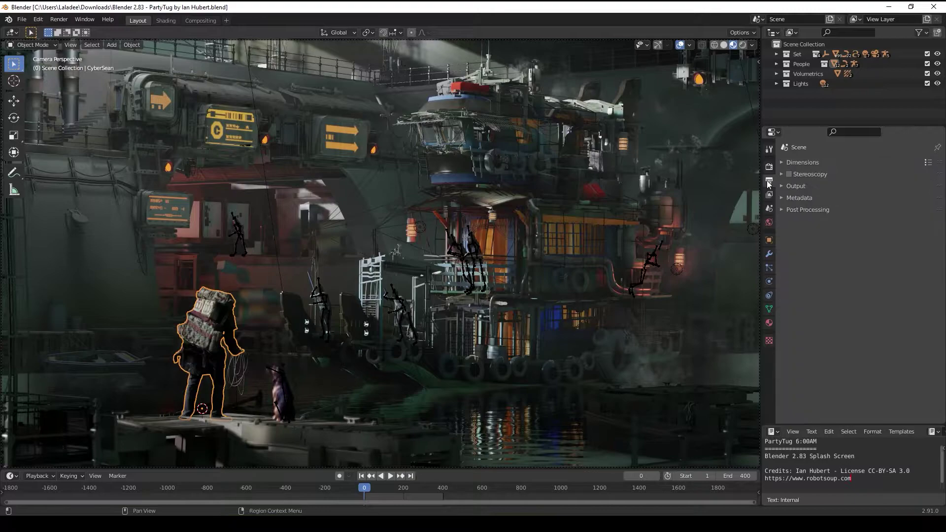
{"action": "left_click", "coordinate": [784, 162]}
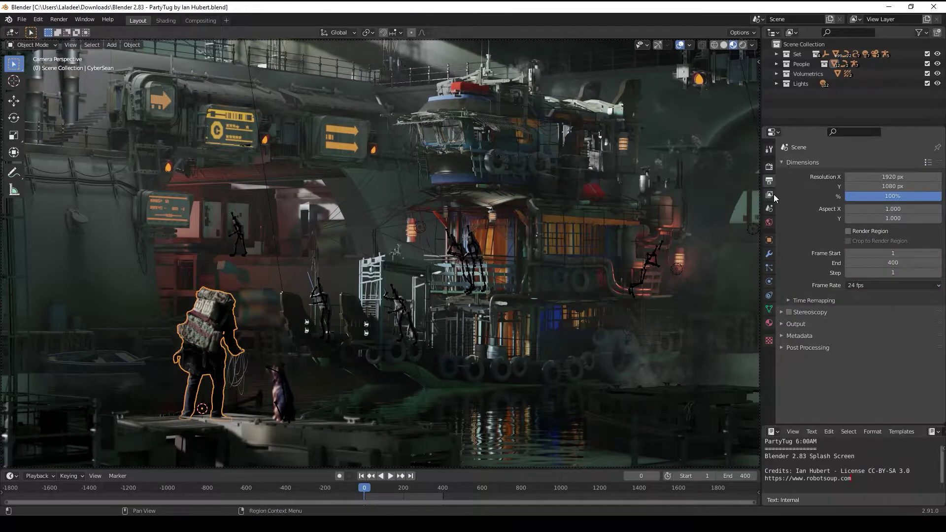
{"action": "left_click", "coordinate": [770, 195]}
{"action": "left_click", "coordinate": [769, 166]}
Render a still image of the PartyTug scene, check the CPU and GPU load in Task Manager, and view the result.
{"action": "left_click", "coordinate": [59, 20]}
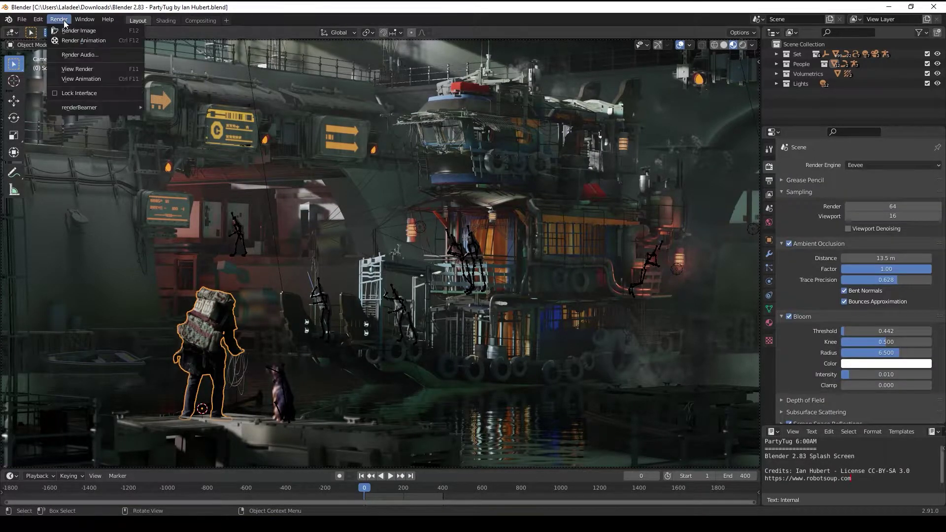
{"action": "left_click", "coordinate": [74, 31]}
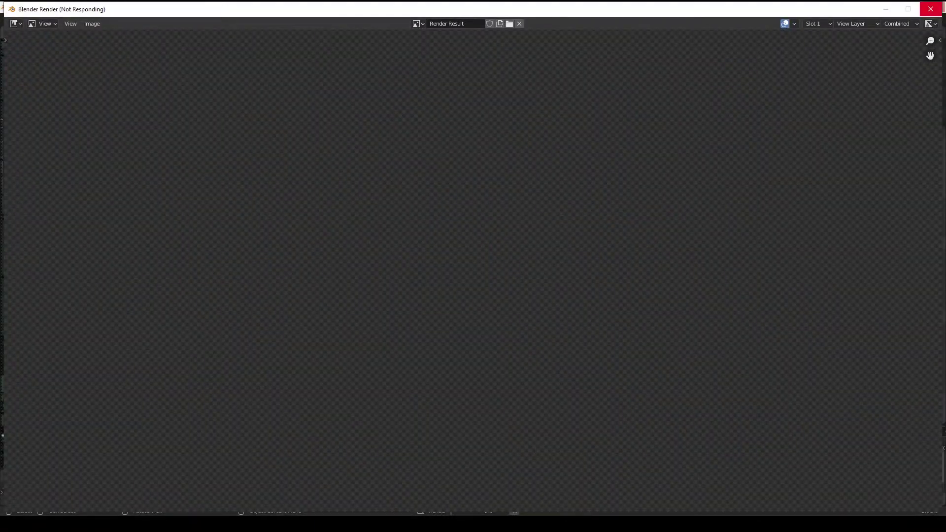
{"action": "key", "text": "ctrl+shift+Escape"}
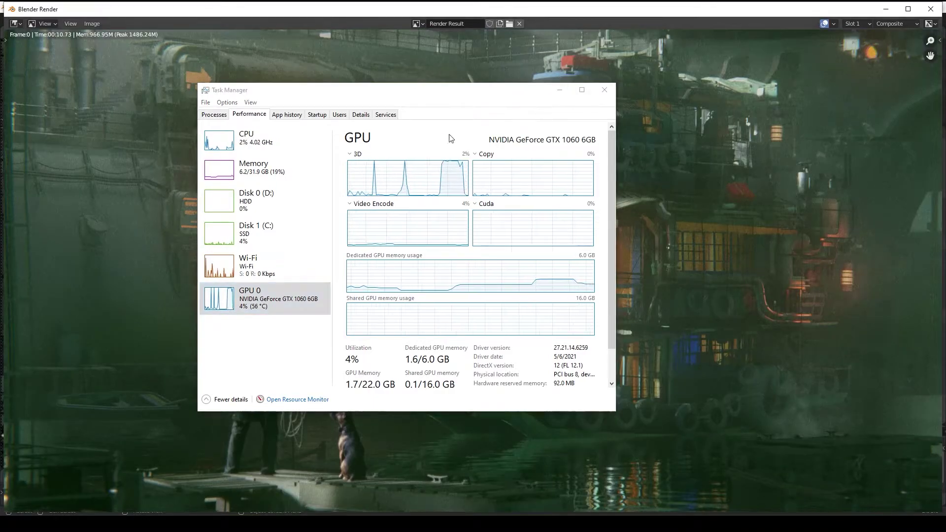
{"action": "left_click", "coordinate": [257, 140]}
{"action": "left_click", "coordinate": [313, 297]}
{"action": "left_click", "coordinate": [560, 90]}
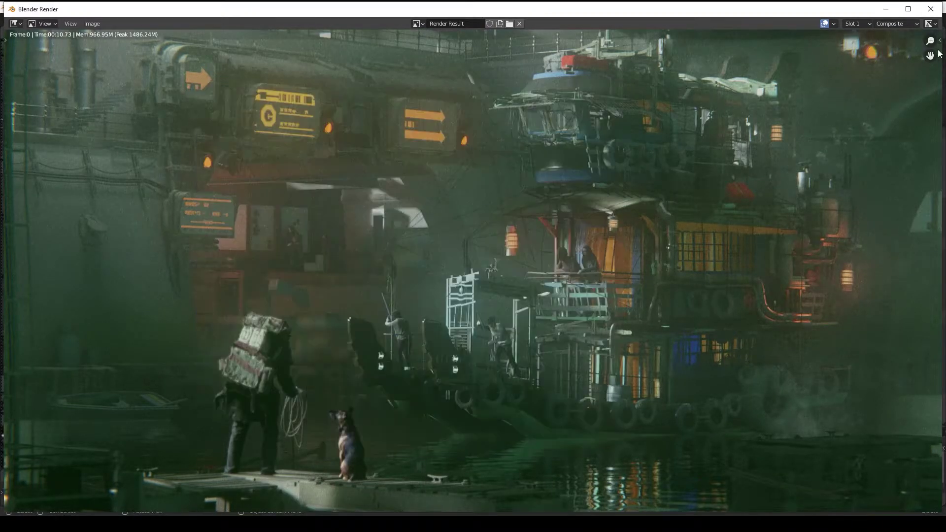
{"action": "left_click_drag", "start_coordinate": [930, 41], "coordinate": [931, 68]}
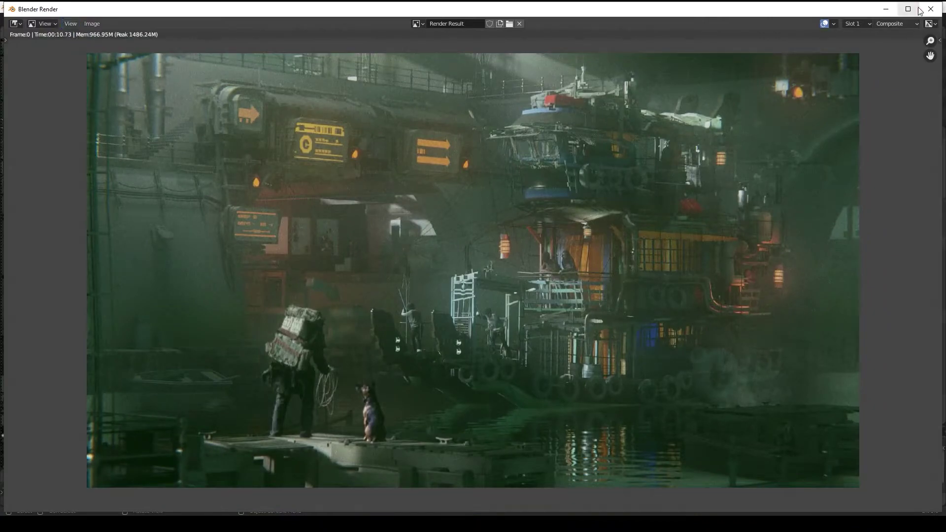
Close the render result, render the PartyTug scene again and check the GPU load in Task Manager.
{"action": "key", "text": "Escape"}
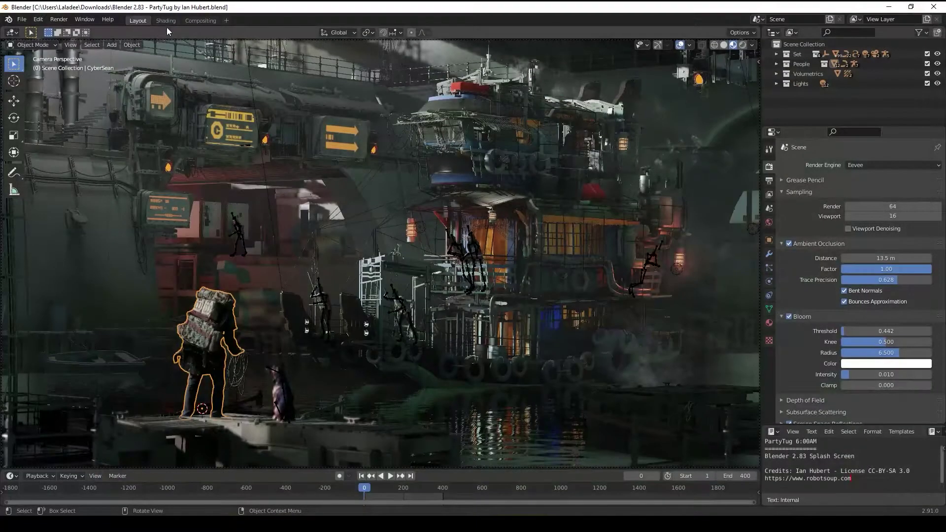
{"action": "left_click", "coordinate": [64, 22]}
{"action": "left_click", "coordinate": [74, 31]}
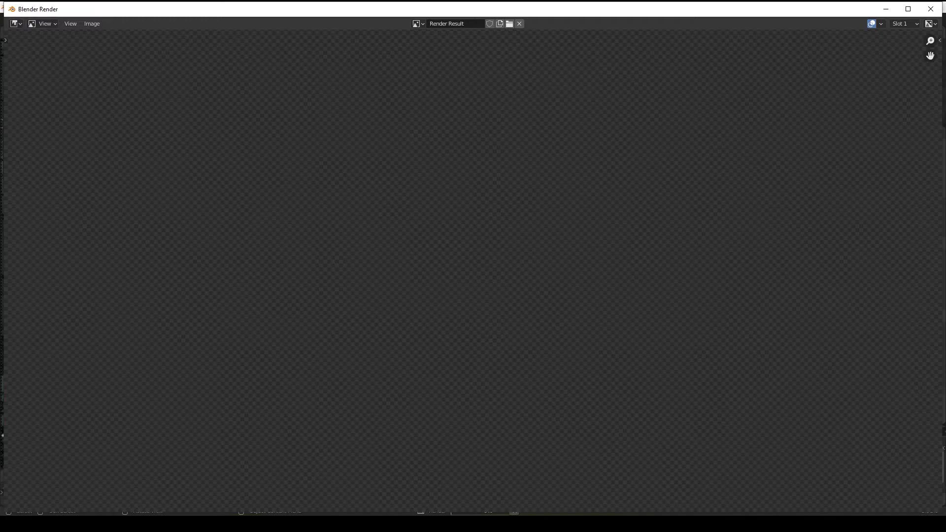
{"action": "left_click", "coordinate": [574, 524]}
{"action": "left_click_drag", "start_coordinate": [471, 91], "coordinate": [535, 102]}
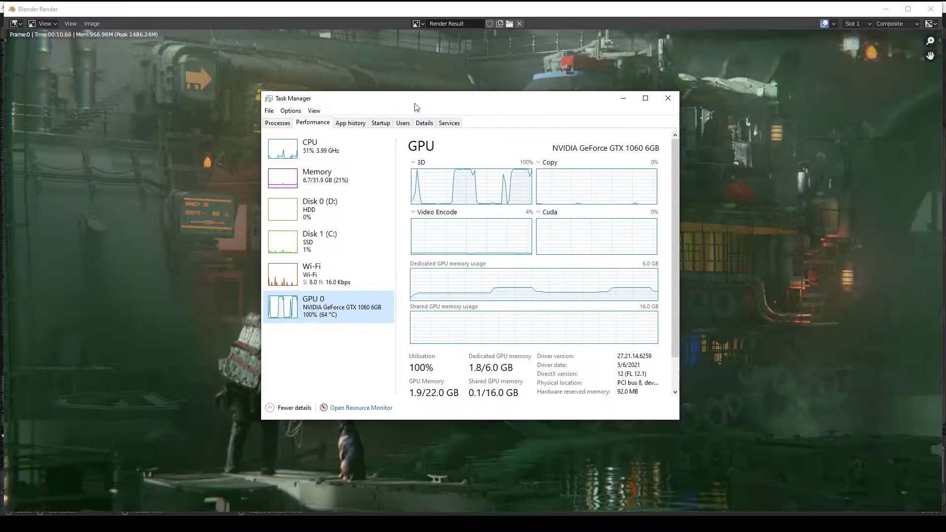
{"action": "left_click", "coordinate": [624, 98]}
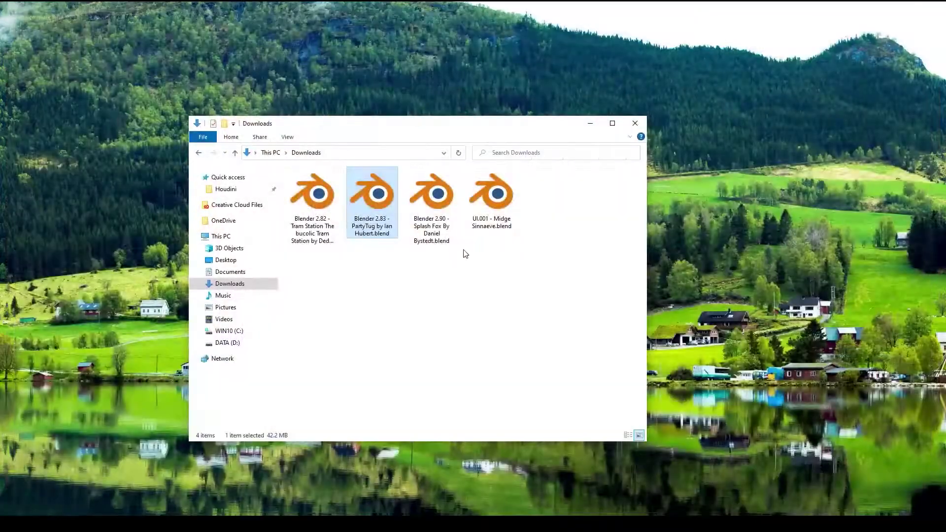
Open the Blender 2.90 Splash Fox file from Downloads and review its render engine, sampling and output dimensions.
{"action": "left_click", "coordinate": [439, 199]}
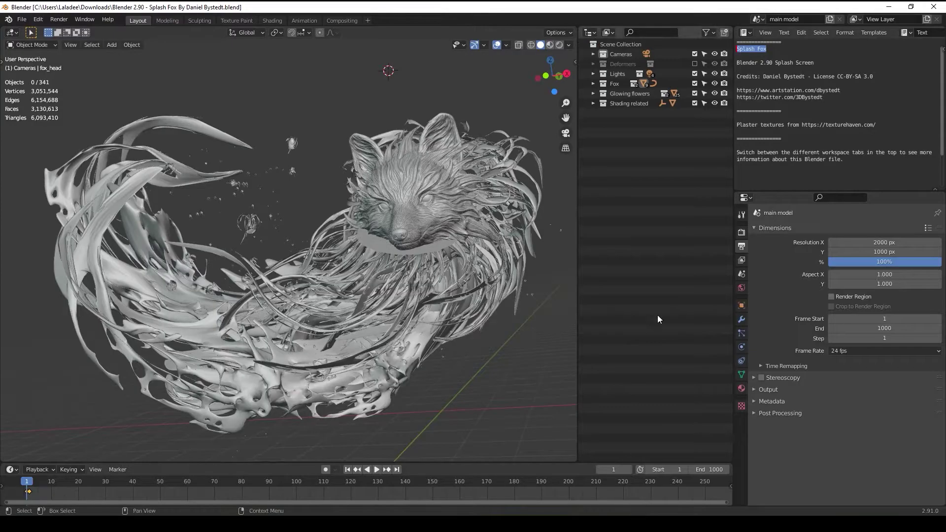
{"action": "left_click", "coordinate": [742, 232]}
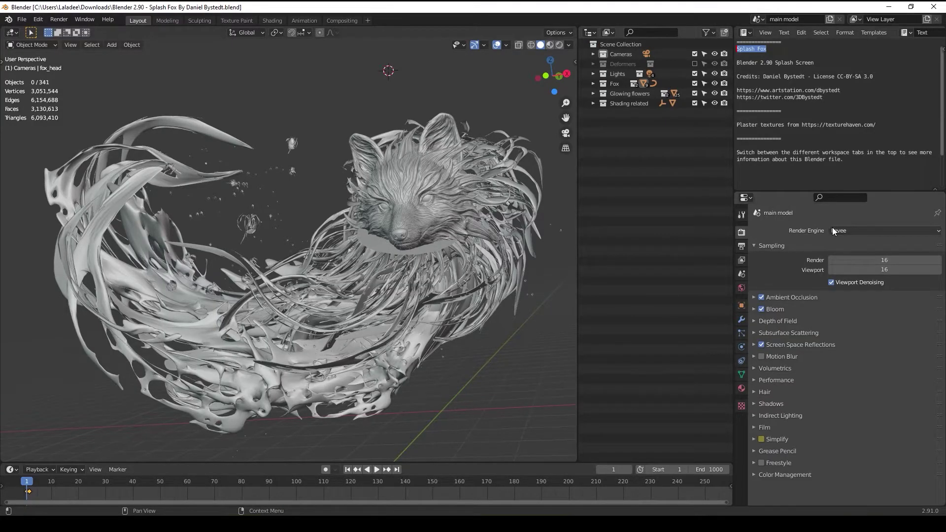
{"action": "left_click", "coordinate": [743, 247]}
{"action": "left_click", "coordinate": [743, 234]}
Render a still image of the Splash Fox scene, check the CPU and GPU load in Task Manager, and close the result.
{"action": "left_click", "coordinate": [59, 19]}
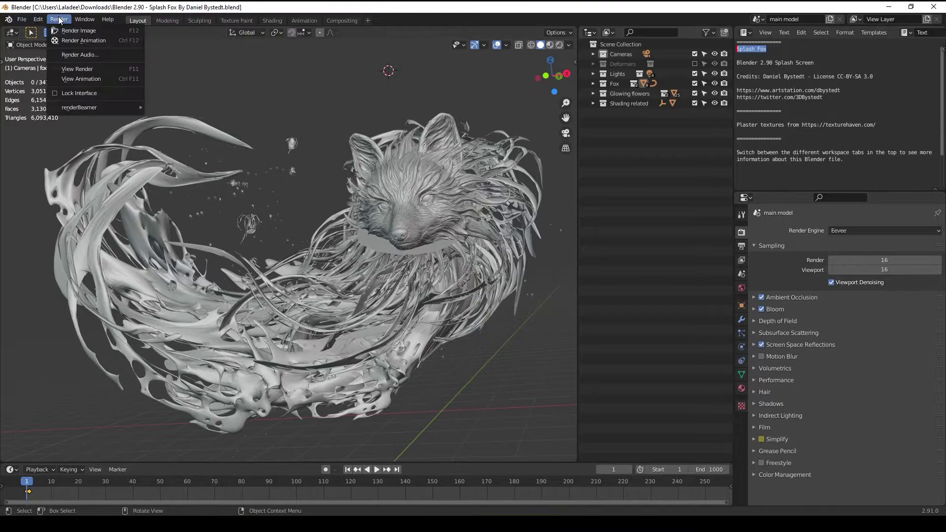
{"action": "left_click", "coordinate": [71, 30]}
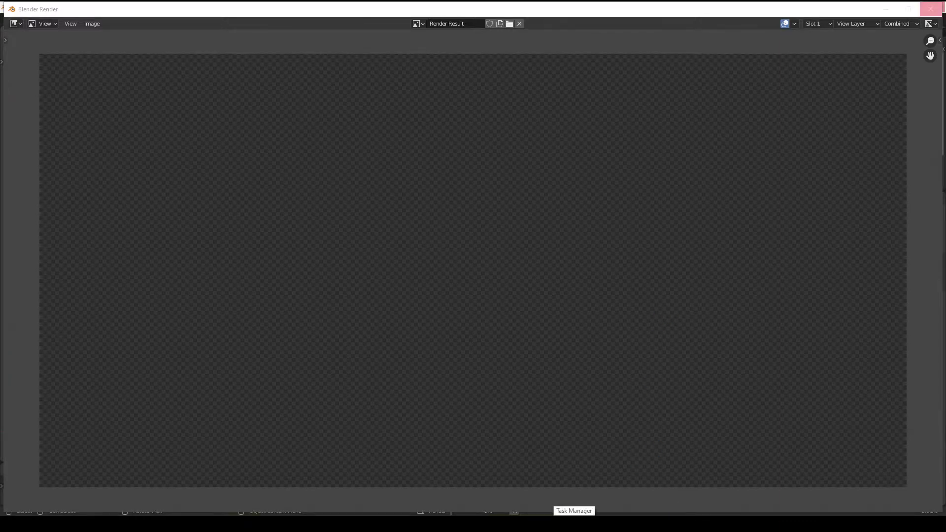
{"action": "left_click", "coordinate": [575, 523]}
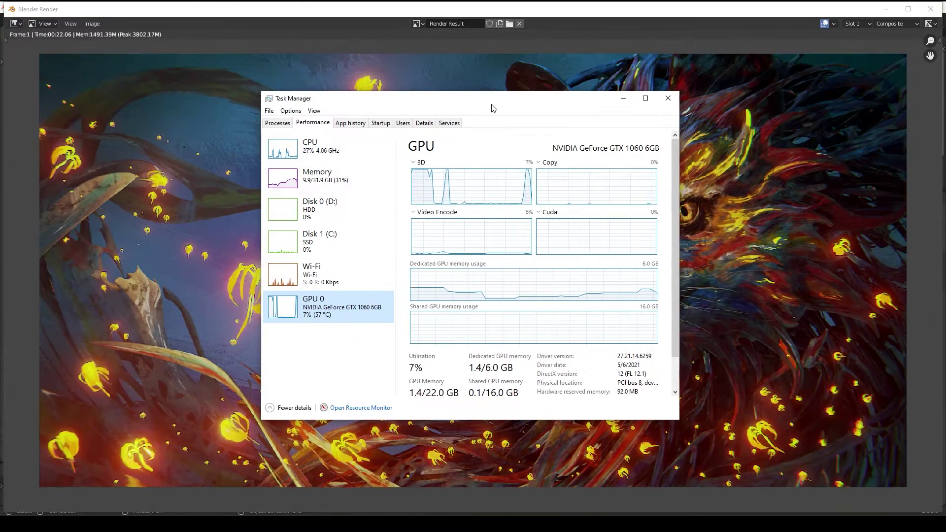
{"action": "left_click_drag", "start_coordinate": [493, 107], "coordinate": [449, 108]}
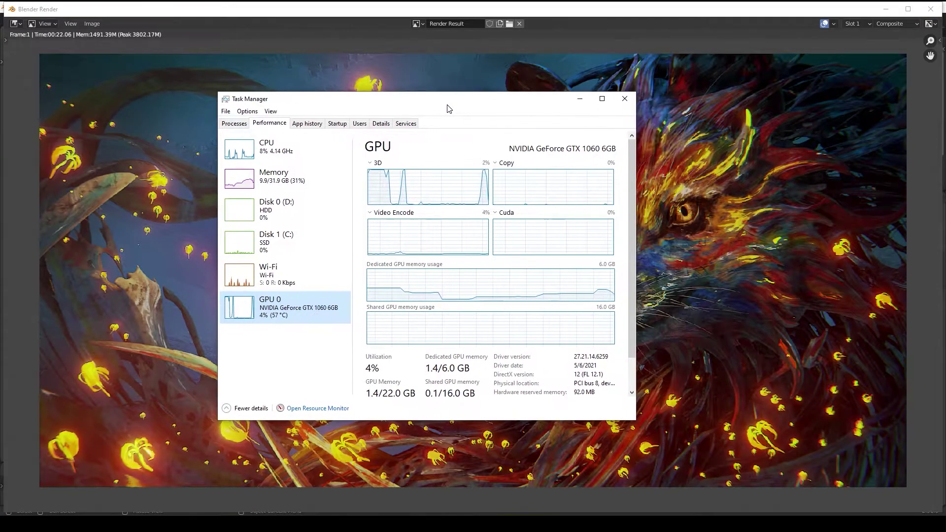
{"action": "left_click", "coordinate": [580, 100]}
{"action": "key", "text": "Escape"}
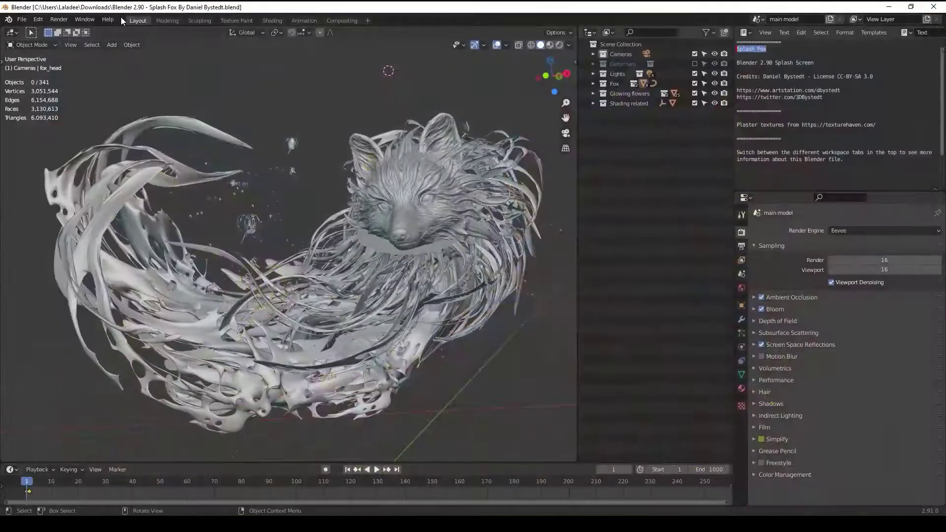
Render the Splash Fox image a second time, compare GPU usage in Task Manager, and review the render time.
{"action": "left_click", "coordinate": [56, 20]}
{"action": "left_click", "coordinate": [71, 33]}
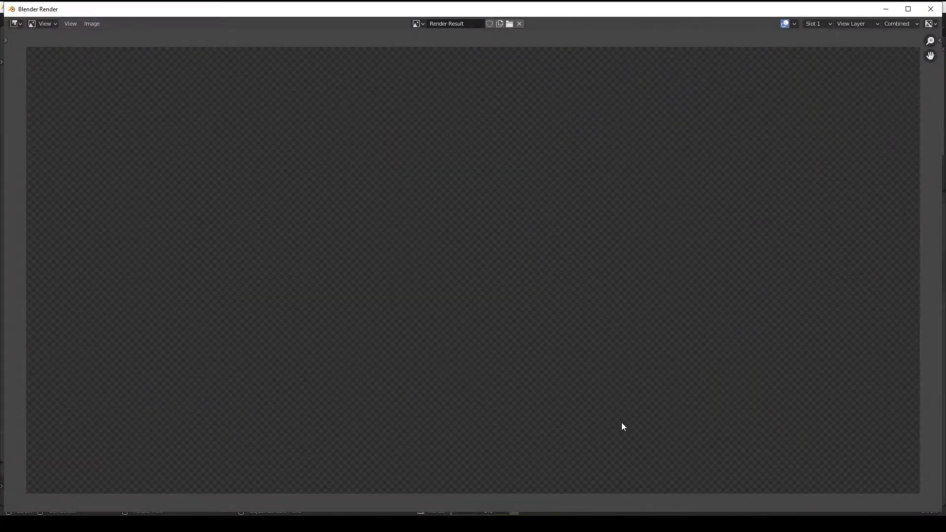
{"action": "left_click", "coordinate": [576, 523]}
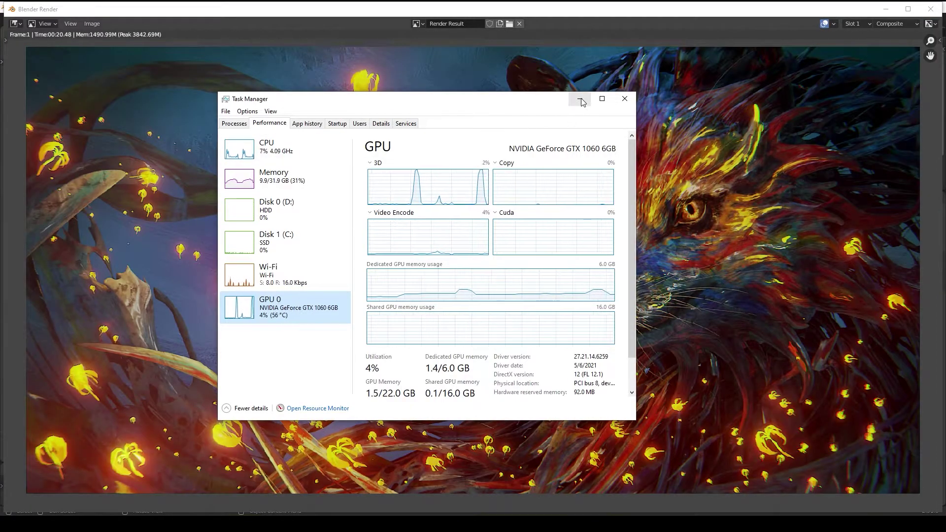
{"action": "left_click", "coordinate": [581, 100]}
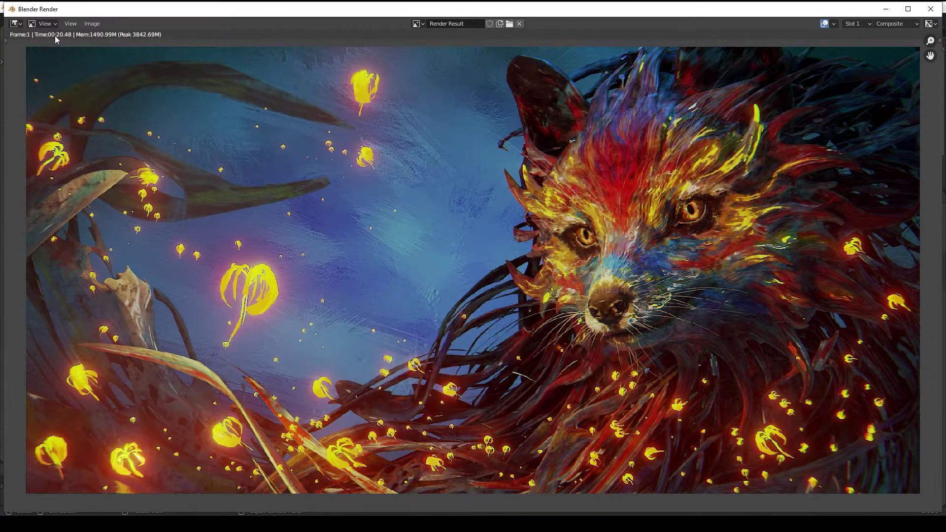
{"action": "left_click", "coordinate": [931, 9]}
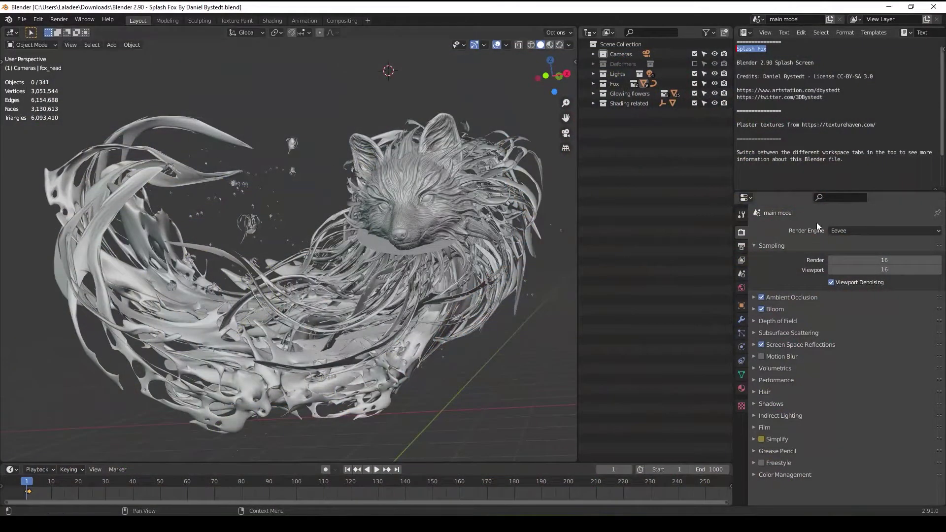
Render the Splash Fox image once more while watching the GPU load in Task Manager, then put Task Manager away.
{"action": "left_click", "coordinate": [58, 19]}
{"action": "left_click", "coordinate": [69, 31]}
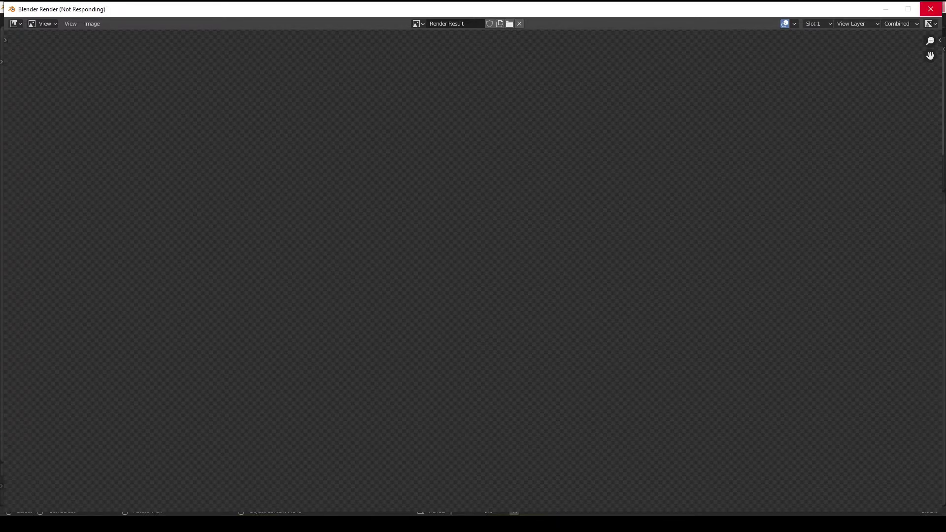
{"action": "key", "text": "ctrl+shift+Escape"}
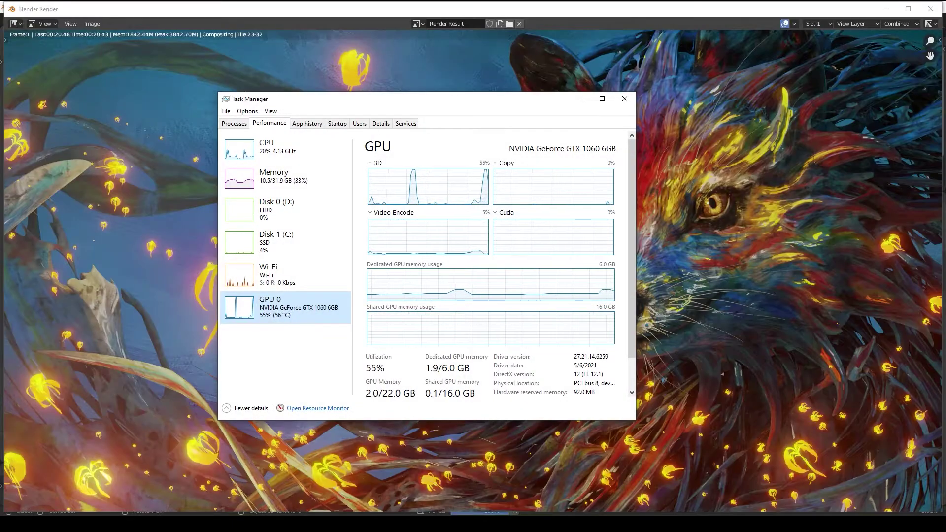
{"action": "key", "text": "super+Down"}
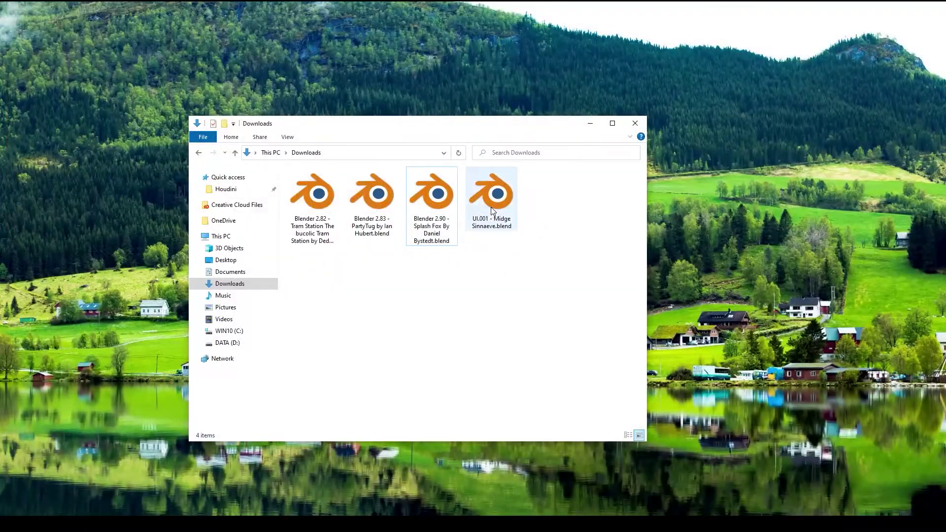
Open the UI.001 demo file from Downloads and close its extra Blender window showing the empty render result.
{"action": "left_click", "coordinate": [511, 229]}
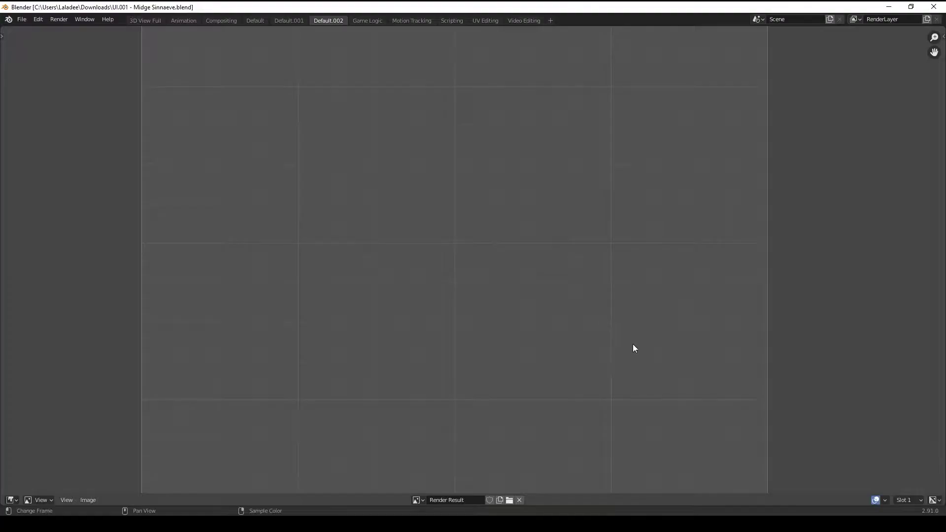
{"action": "mouse_move", "coordinate": [428, 524]}
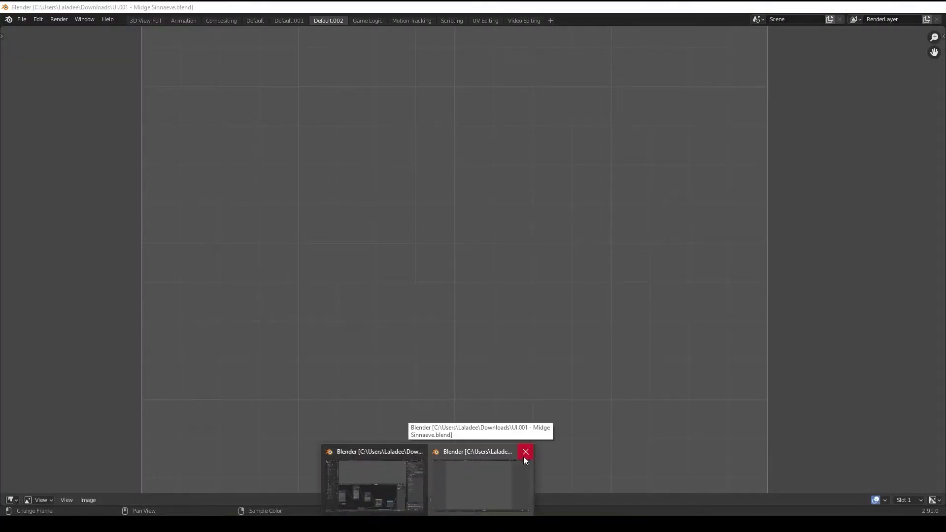
{"action": "left_click", "coordinate": [523, 455]}
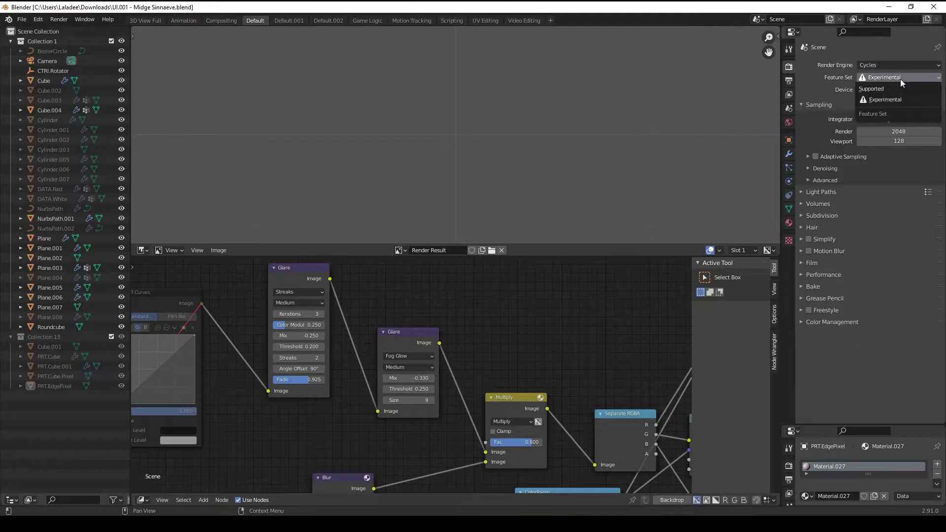
Set the Cycles feature set to Supported and review the scene's output dimensions and render sampling settings.
{"action": "left_click", "coordinate": [897, 86]}
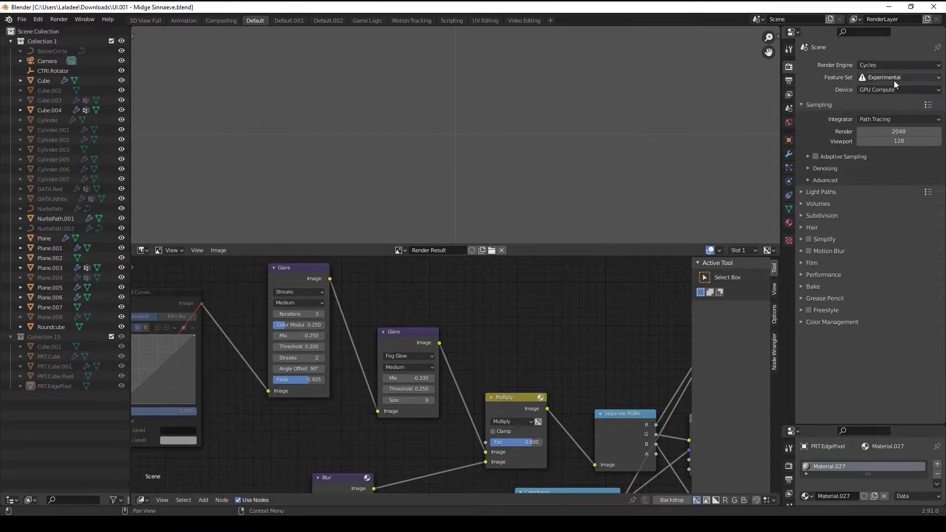
{"action": "left_click", "coordinate": [789, 81]}
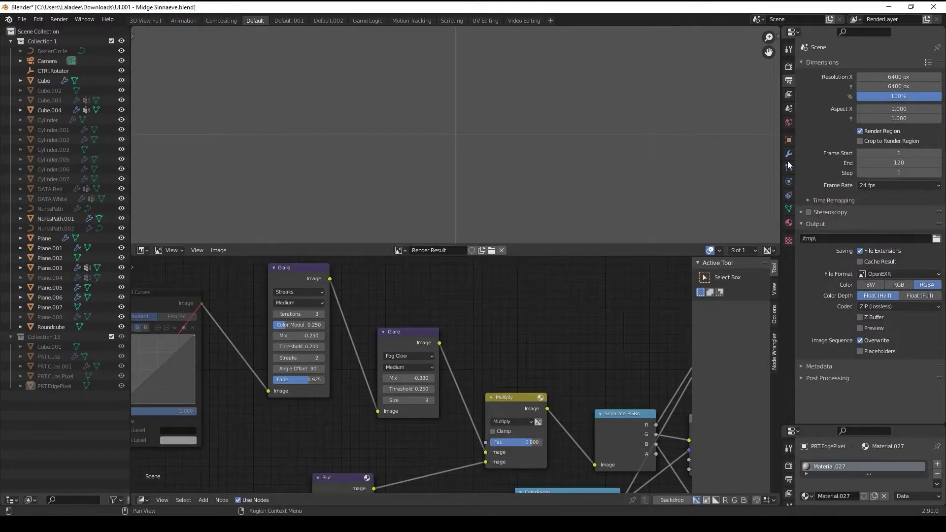
{"action": "left_click", "coordinate": [789, 67]}
{"action": "left_click", "coordinate": [789, 81]}
{"action": "left_click", "coordinate": [789, 67]}
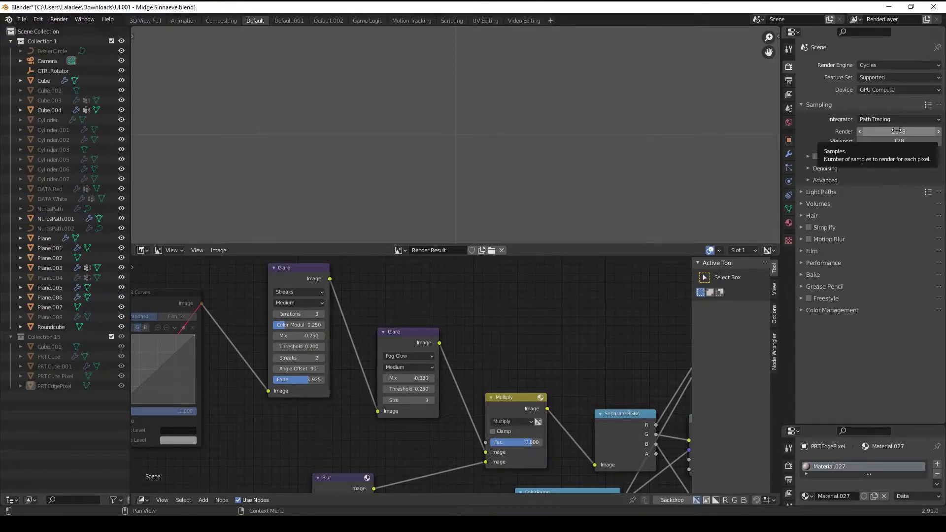
Start a Cycles render of the UI.001 scene and check the GPU's Cuda load in Task Manager.
{"action": "left_click", "coordinate": [59, 19]}
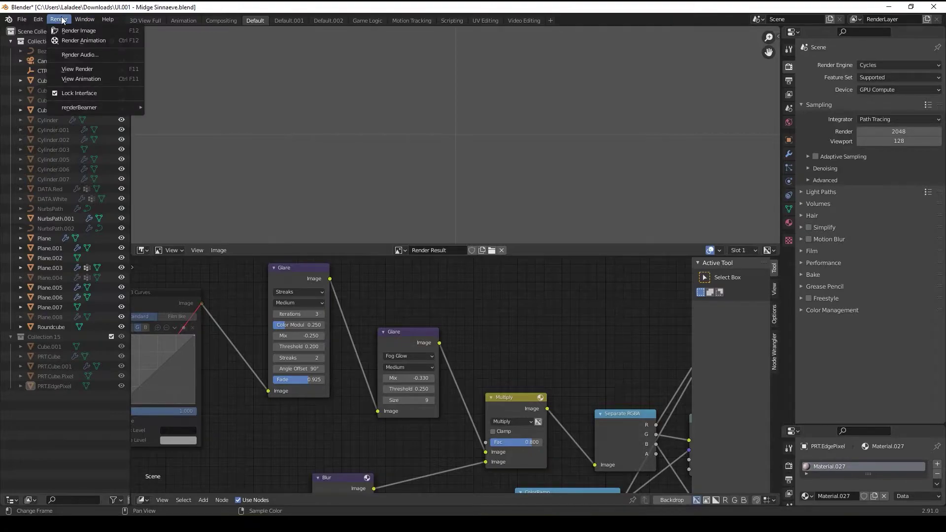
{"action": "left_click", "coordinate": [88, 41]}
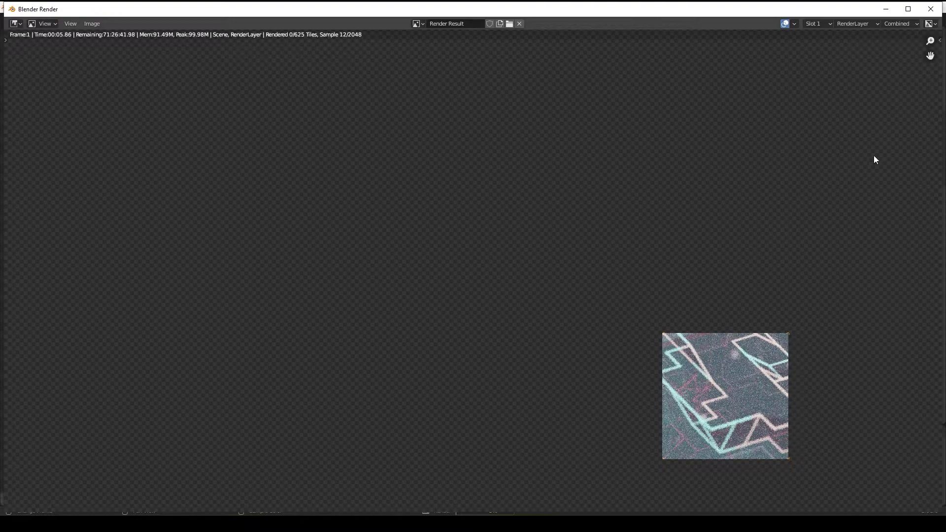
{"action": "key", "text": "ctrl+shift+Escape"}
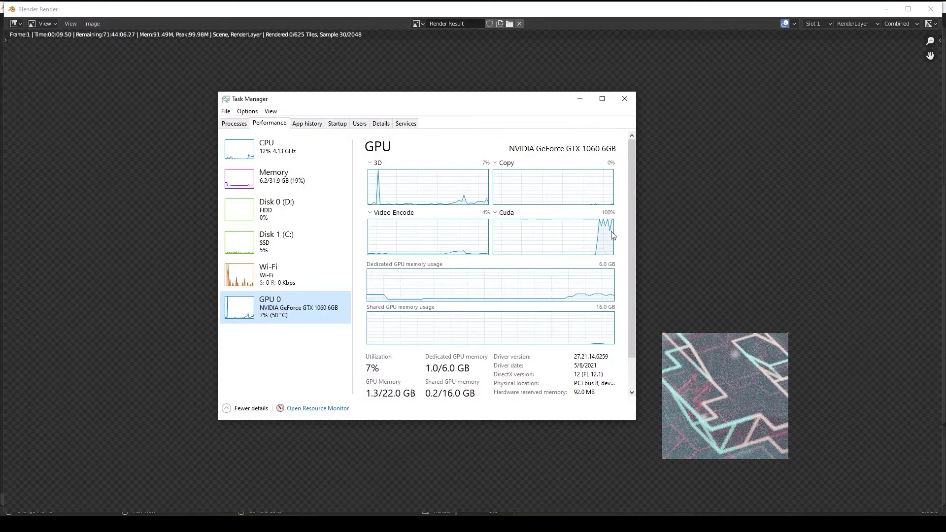
{"action": "left_click_drag", "start_coordinate": [471, 105], "coordinate": [410, 105]}
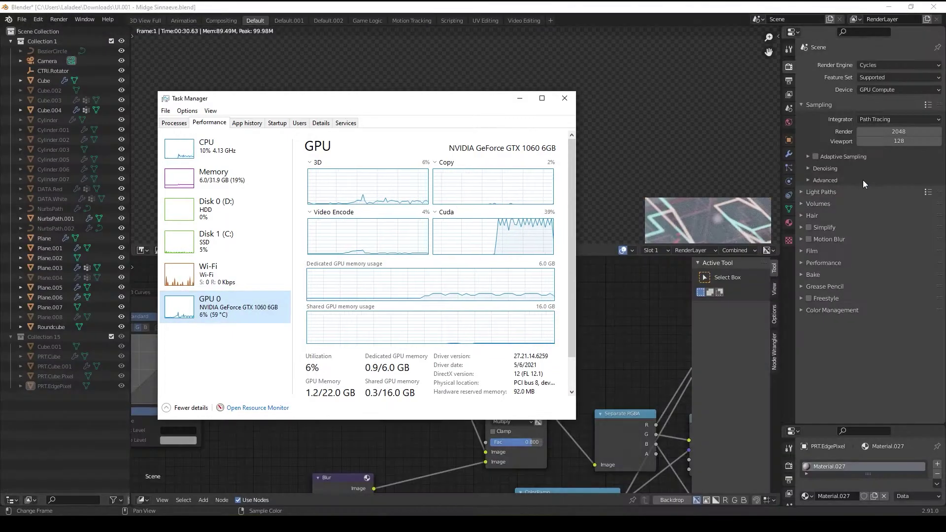
Set the Cycles render samples to 128 and minimize Task Manager.
{"action": "double_click", "coordinate": [887, 132]}
{"action": "type", "text": "128"}
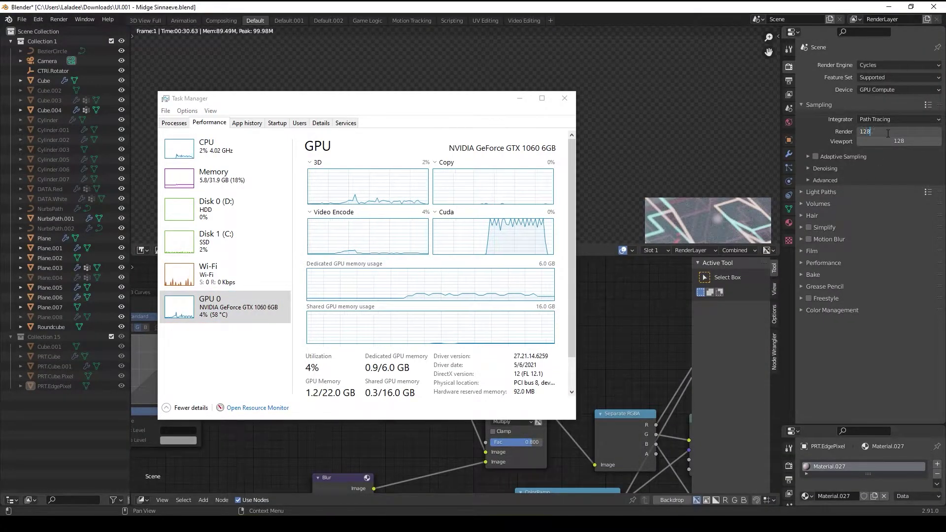
{"action": "key", "text": "Return"}
{"action": "left_click_drag", "start_coordinate": [767, 36], "coordinate": [768, 172]}
{"action": "left_click", "coordinate": [519, 98]}
Render the UI.001 image with the new sample count, check GPU usage and remaining time, and close the render window.
{"action": "left_click", "coordinate": [58, 19]}
{"action": "left_click", "coordinate": [69, 29]}
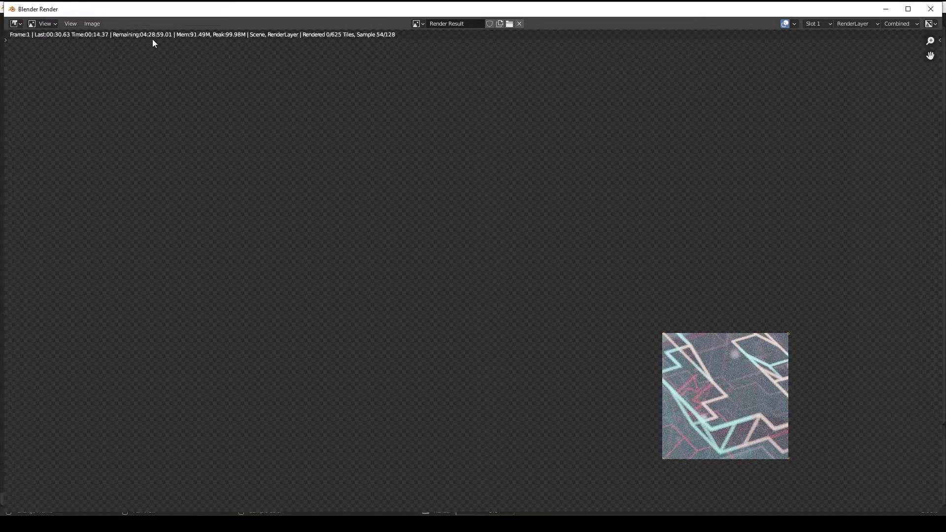
{"action": "key", "text": "alt+Tab"}
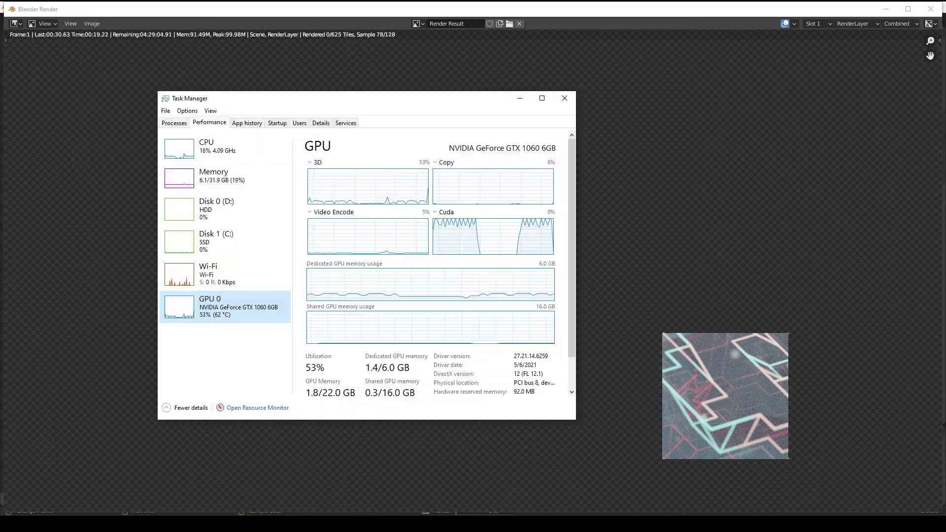
{"action": "scroll", "coordinate": [541, 227], "scroll_direction": "down", "scroll_amount": 1}
{"action": "left_click_drag", "start_coordinate": [468, 98], "coordinate": [335, 102]}
{"action": "left_click", "coordinate": [386, 101]}
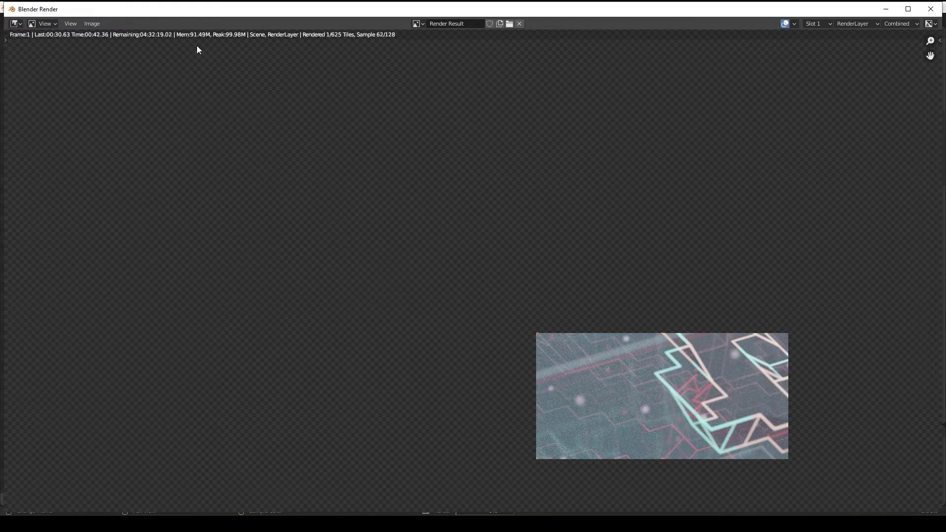
{"action": "left_click", "coordinate": [931, 9]}
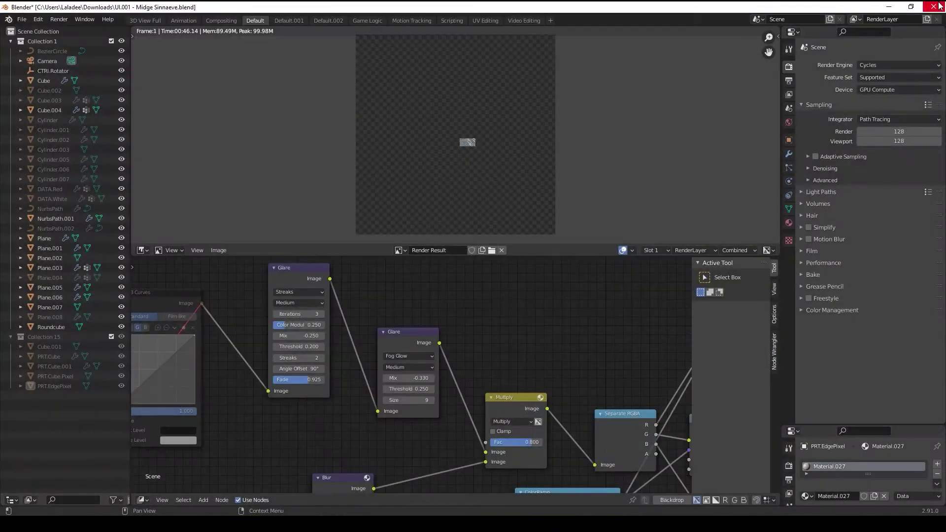
Close Blender and switch to the iRender GPUHub page in the web browser.
{"action": "left_click", "coordinate": [940, 6]}
{"action": "left_click", "coordinate": [482, 281]}
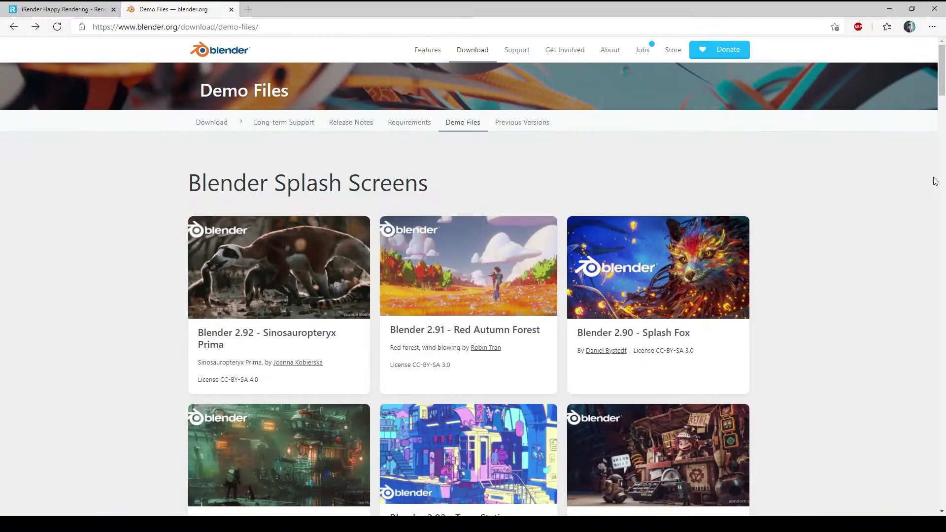
{"action": "left_click", "coordinate": [78, 14]}
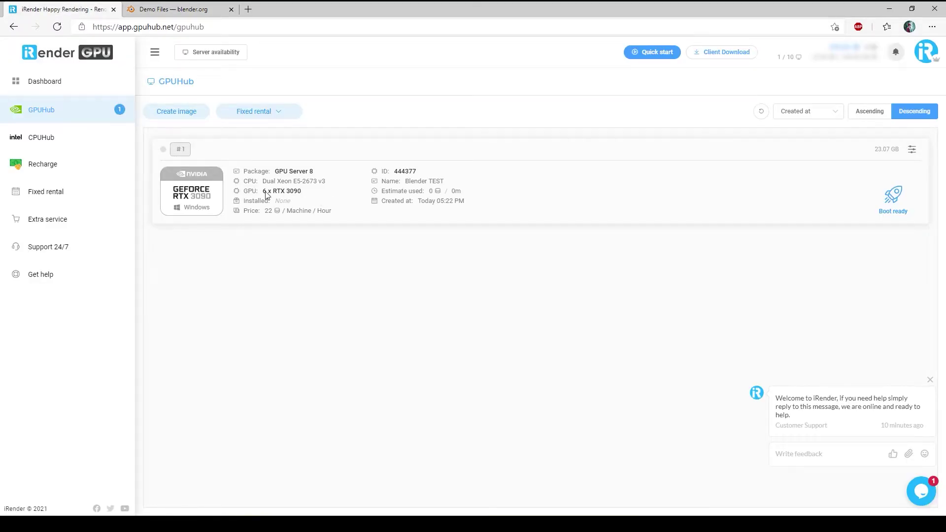
Boot the Blender TEST machine on GPU Server 8 with 6 x RTX 3090.
{"action": "left_click", "coordinate": [893, 196]}
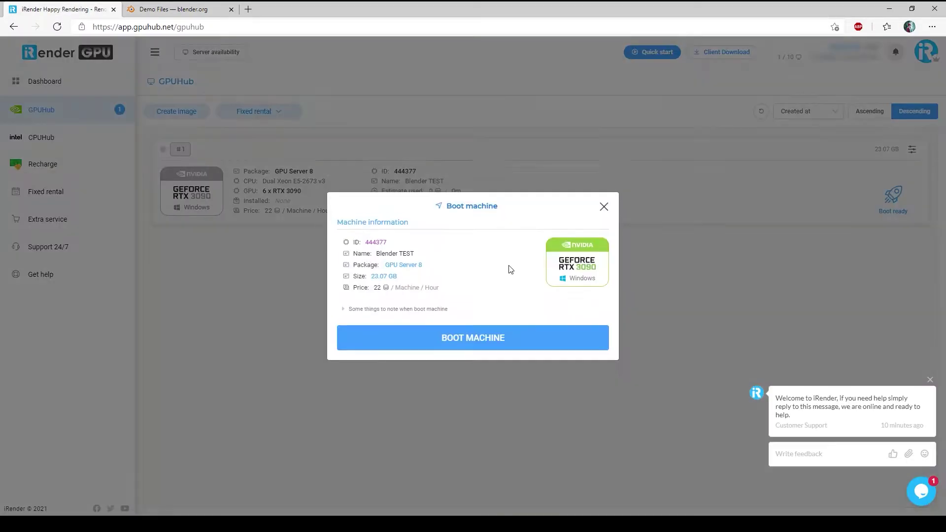
{"action": "left_click", "coordinate": [603, 206]}
{"action": "left_click", "coordinate": [895, 202]}
{"action": "left_click", "coordinate": [534, 341]}
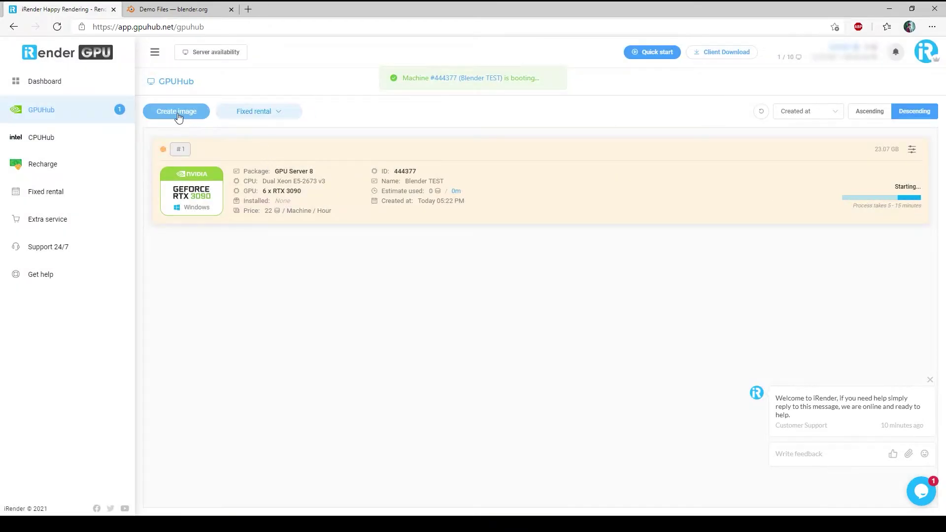
Compare the single- and multi-card packages, then create a clean Windows 10 image named Blender TEST on GPU Server 3.
{"action": "left_click", "coordinate": [177, 111]}
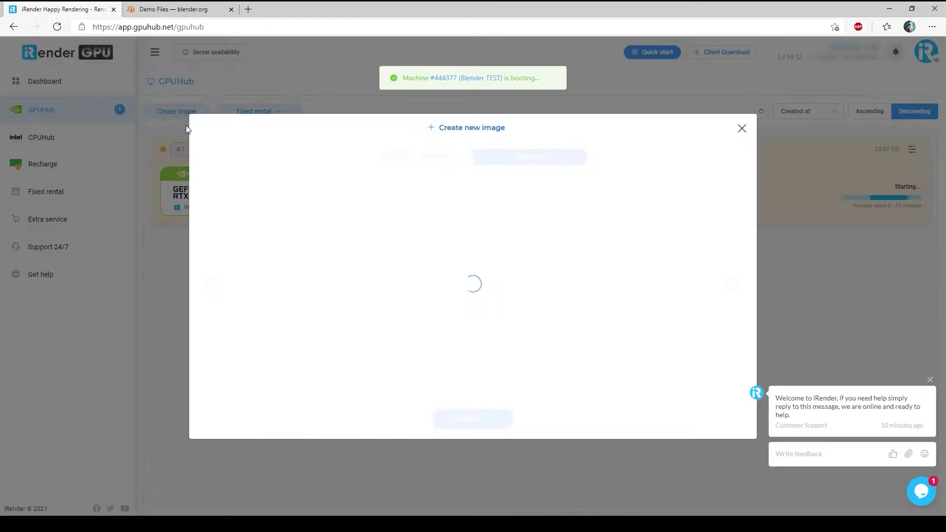
{"action": "left_click", "coordinate": [441, 158]}
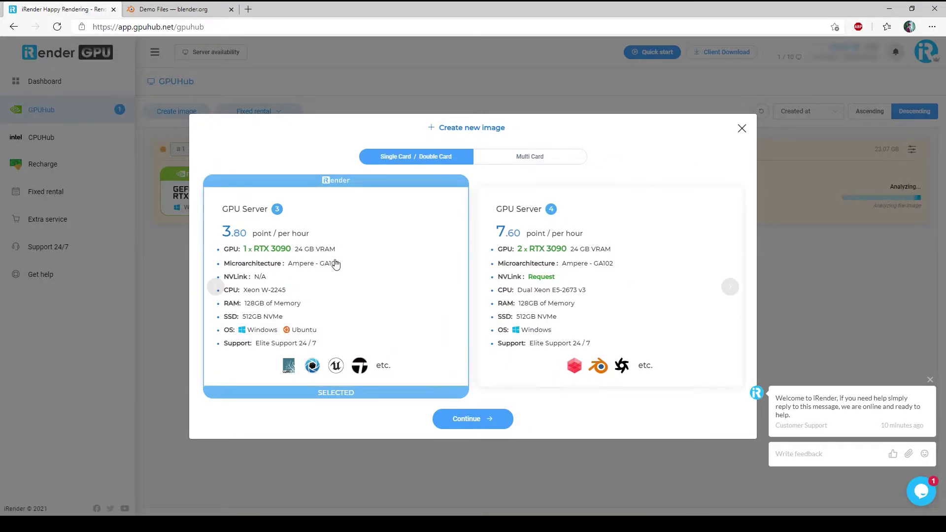
{"action": "left_click", "coordinate": [530, 156]}
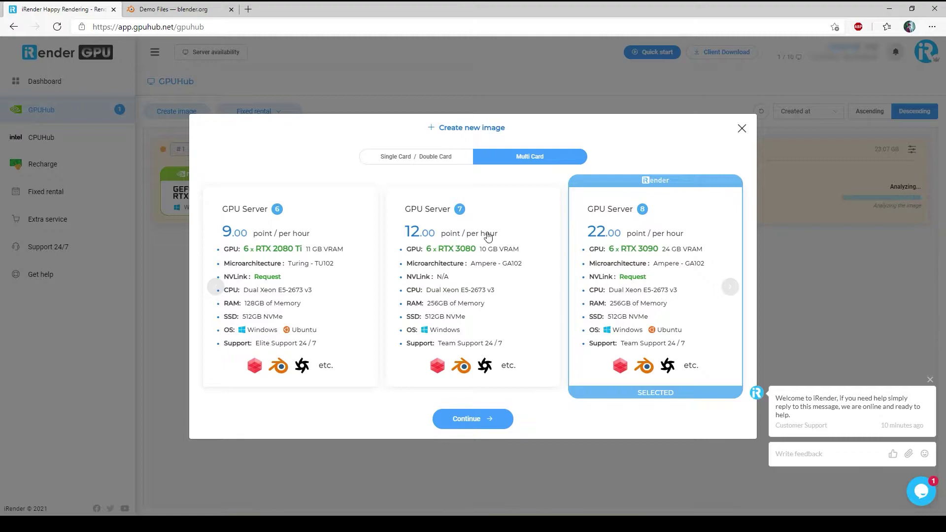
{"action": "left_click", "coordinate": [441, 158]}
{"action": "left_click", "coordinate": [469, 419]}
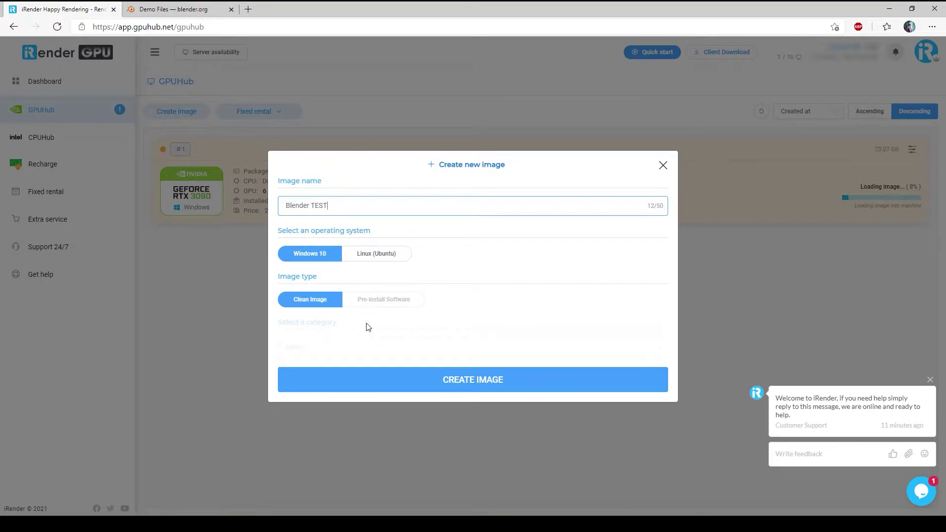
{"action": "left_click", "coordinate": [403, 375]}
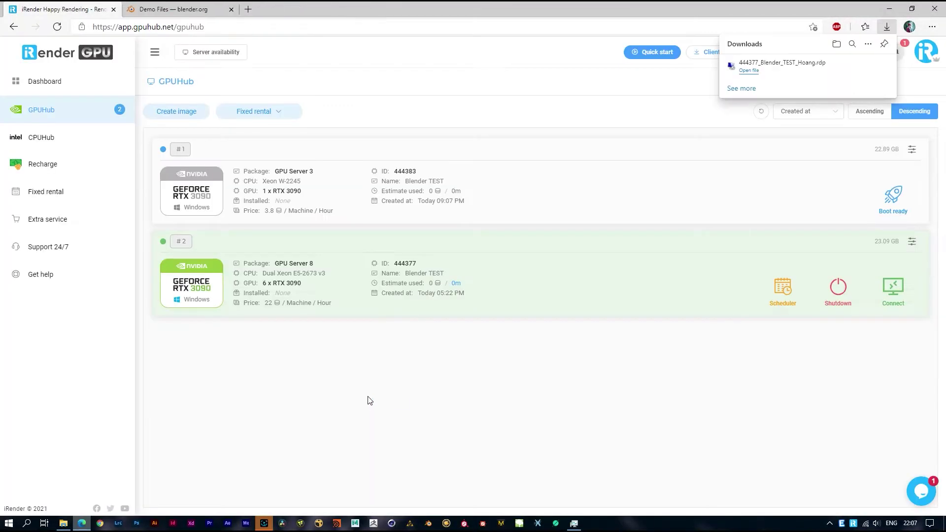
Open the downloaded remote desktop file, enter the machine's account password to connect, and maximize the remote session.
{"action": "left_click", "coordinate": [748, 70]}
{"action": "left_click", "coordinate": [542, 315]}
{"action": "type", "text": "••••••••••••"}
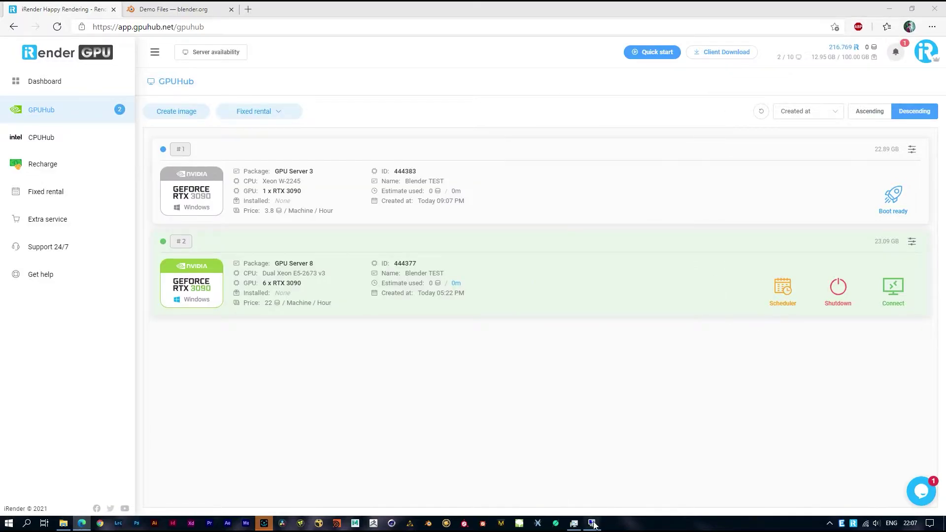
{"action": "left_click_drag", "start_coordinate": [483, 94], "coordinate": [495, 82]}
{"action": "left_click", "coordinate": [687, 85]}
Refresh the remote desktop, restore its window, and open the local GpuHub Sync client over it.
{"action": "right_click", "coordinate": [552, 238]}
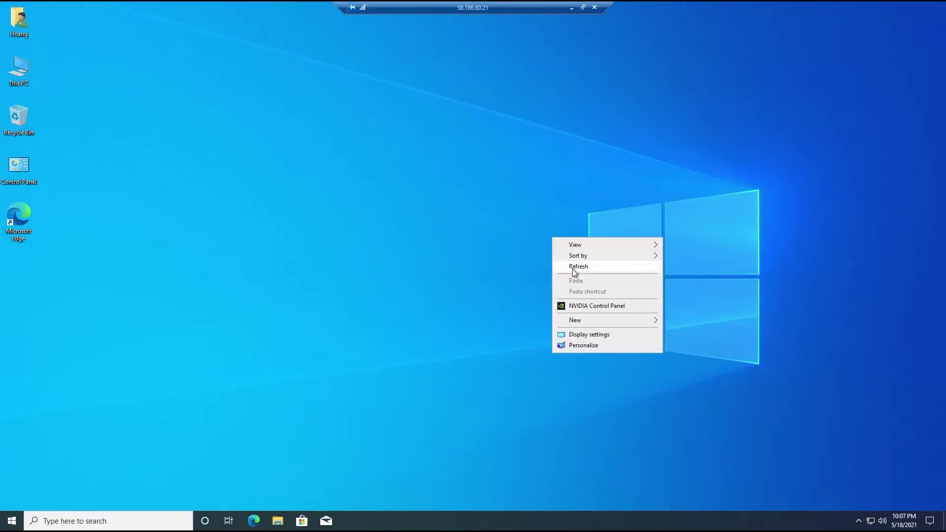
{"action": "left_click", "coordinate": [574, 269]}
{"action": "left_click", "coordinate": [583, 7]}
{"action": "left_click", "coordinate": [828, 501]}
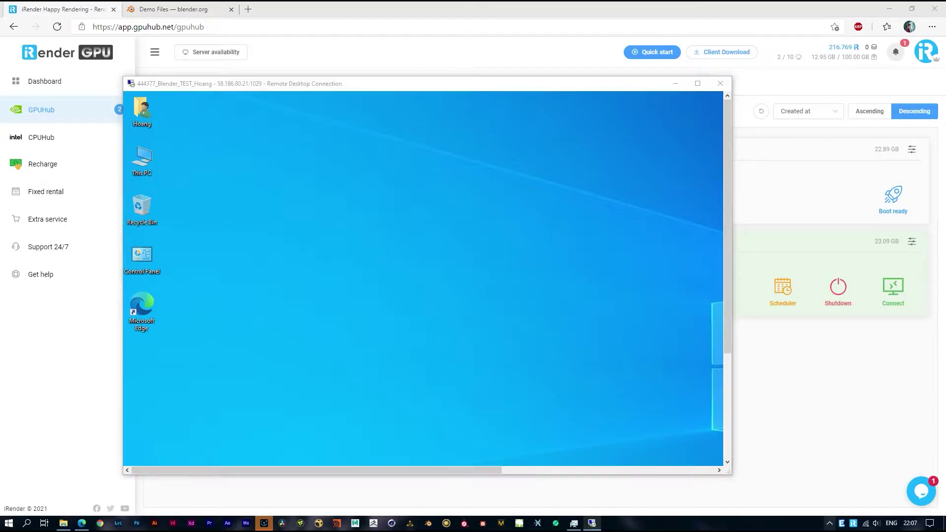
{"action": "left_click", "coordinate": [852, 524]}
{"action": "left_click_drag", "start_coordinate": [388, 63], "coordinate": [514, 48]}
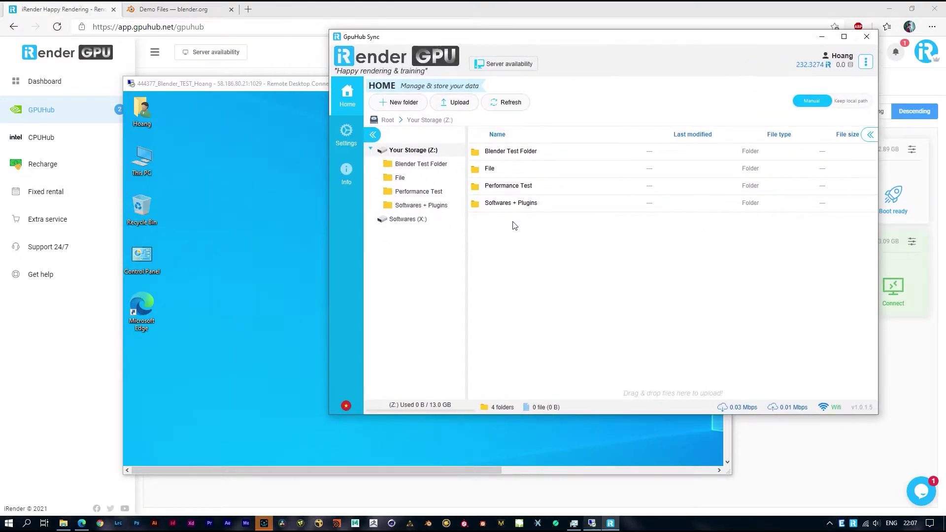
Look through the Your Storage (Z:) and Softwares (X:) drives in GpuHub Sync.
{"action": "left_click", "coordinate": [371, 151]}
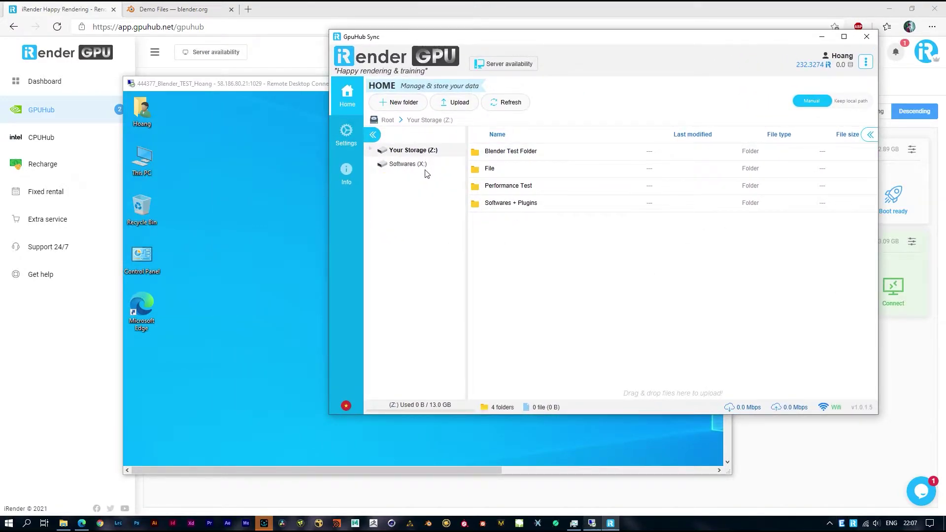
{"action": "left_click", "coordinate": [371, 150]}
{"action": "left_click", "coordinate": [414, 219]}
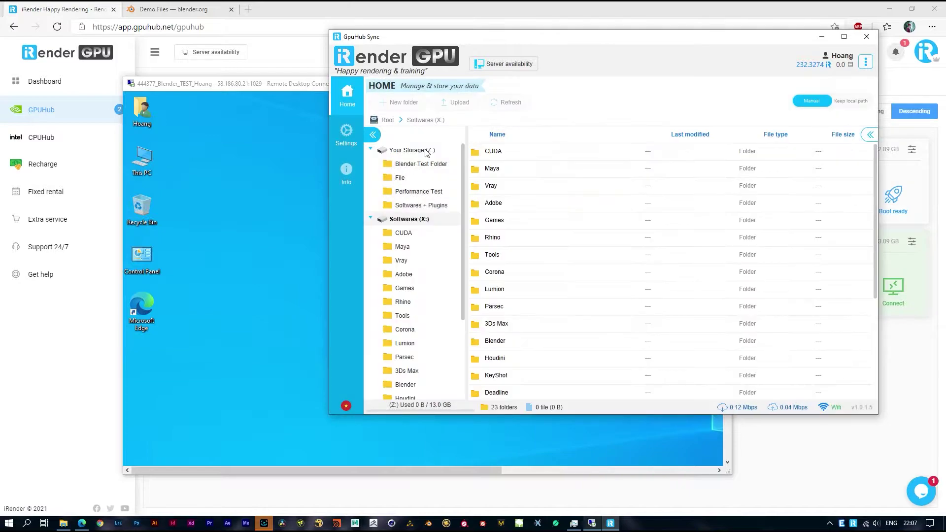
{"action": "left_click", "coordinate": [425, 150]}
{"action": "left_click", "coordinate": [371, 220]}
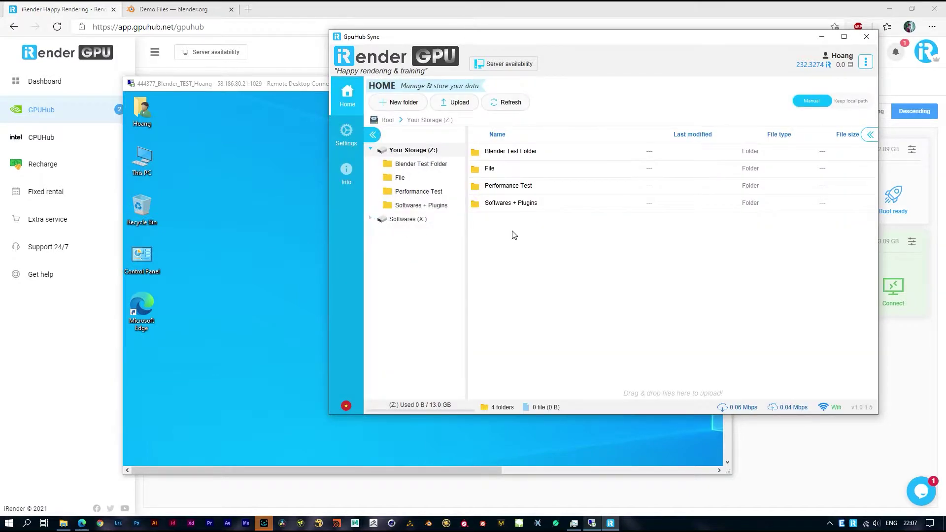
On the full-screen remote machine, look at the Storage (Z:) drive's folders, then close the folder and restore the session window.
{"action": "double_click", "coordinate": [298, 92]}
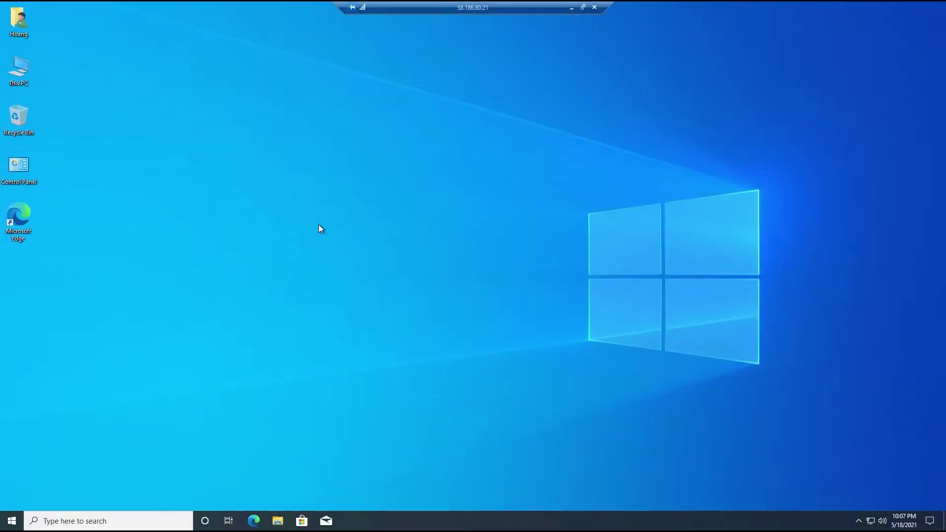
{"action": "right_click", "coordinate": [319, 228]}
{"action": "left_click", "coordinate": [330, 255]}
{"action": "double_click", "coordinate": [19, 69]}
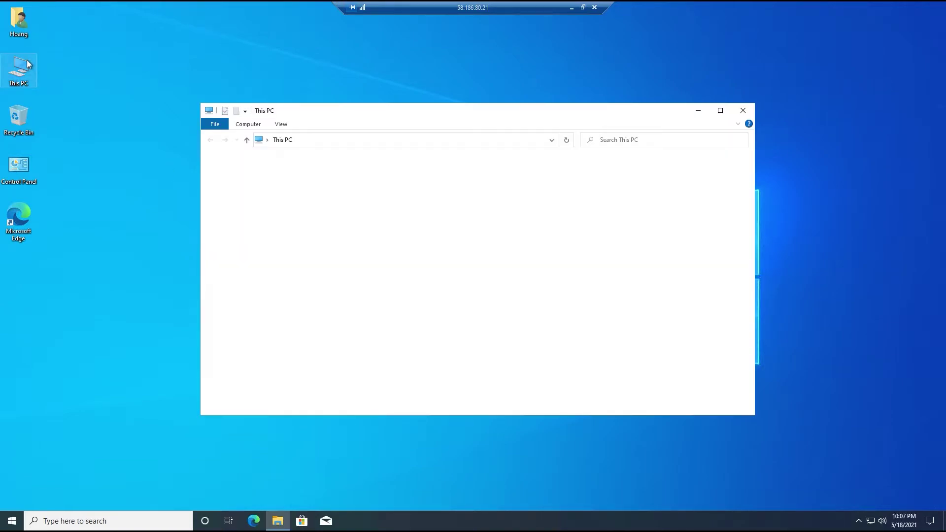
{"action": "double_click", "coordinate": [491, 323]}
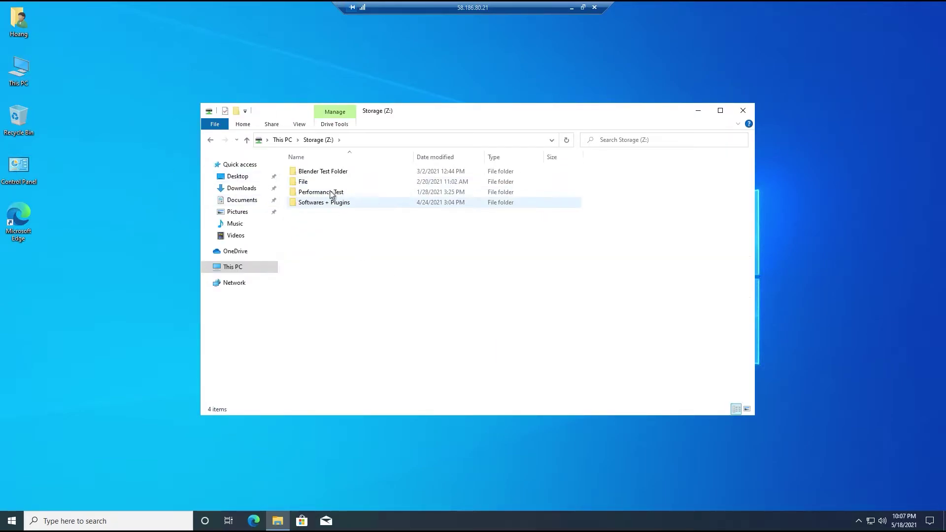
{"action": "left_click", "coordinate": [740, 111]}
{"action": "left_click", "coordinate": [583, 8]}
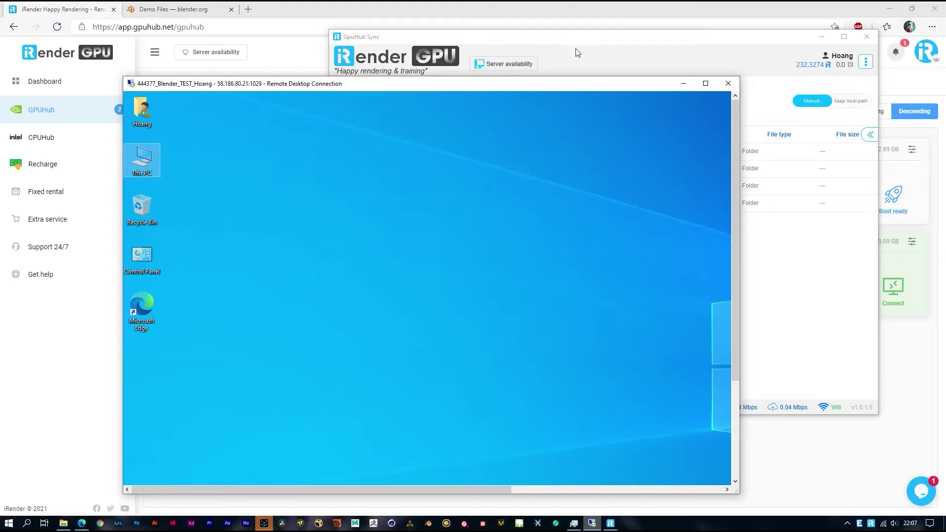
Show the local Downloads folder alongside GpuHub Sync and the remote session and select its four .blend files.
{"action": "left_click", "coordinate": [605, 43]}
{"action": "left_click", "coordinate": [63, 523]}
{"action": "left_click_drag", "start_coordinate": [394, 153], "coordinate": [269, 150]}
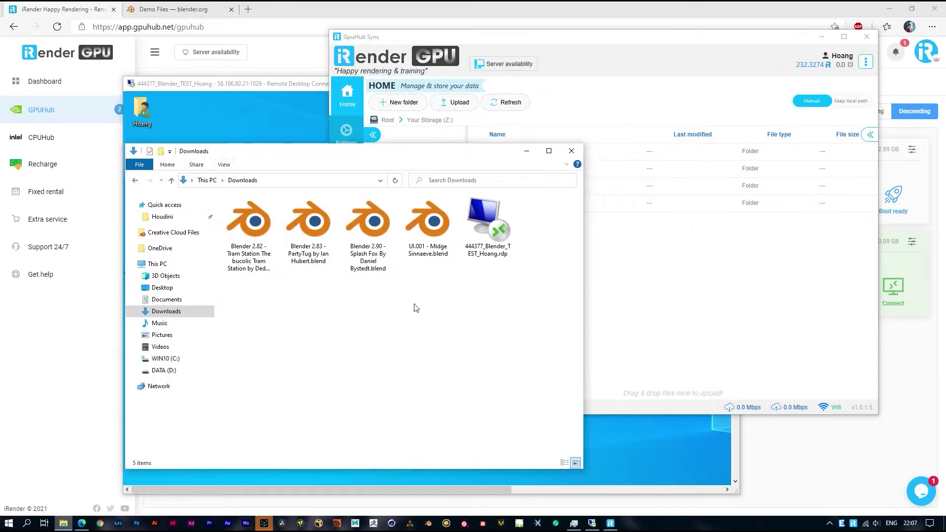
{"action": "left_click_drag", "start_coordinate": [450, 325], "coordinate": [241, 214]}
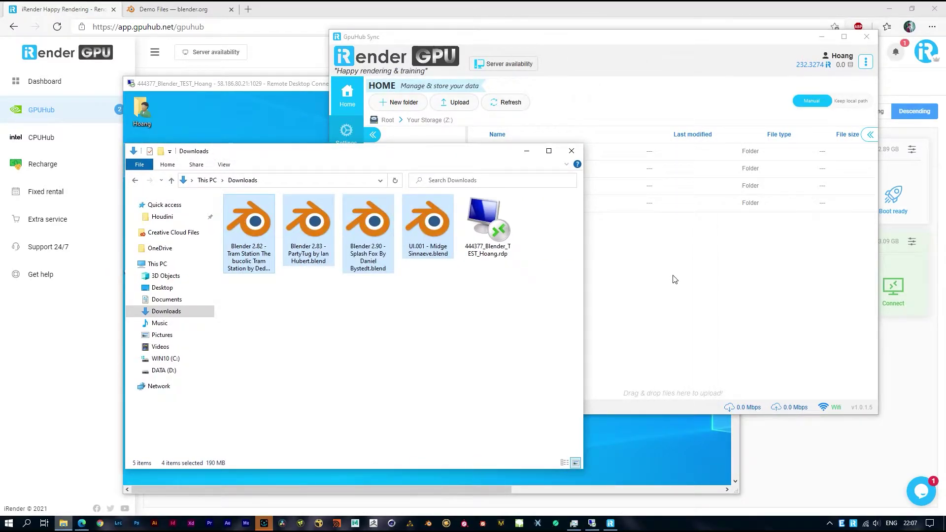
{"action": "left_click", "coordinate": [220, 84]}
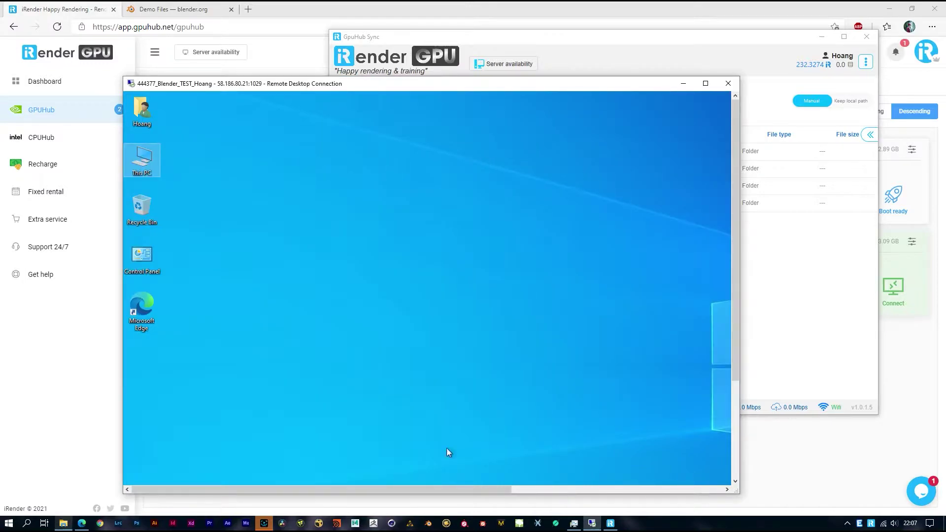
{"action": "left_click", "coordinate": [63, 523]}
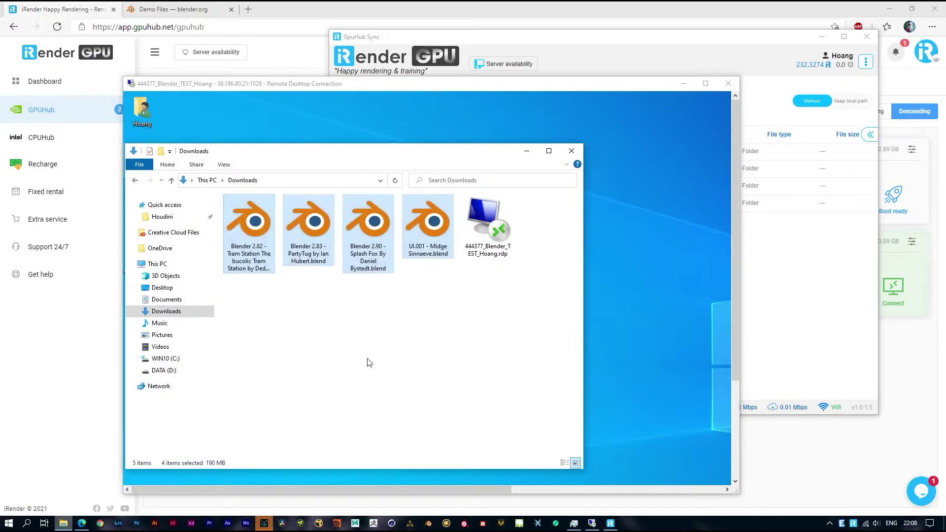
Copy the four .blend files from the local Downloads folder and paste them onto the remote desktop.
{"action": "left_click", "coordinate": [403, 351]}
{"action": "left_click_drag", "start_coordinate": [449, 335], "coordinate": [230, 228]}
{"action": "right_click", "coordinate": [371, 211]}
{"action": "left_click", "coordinate": [296, 342]}
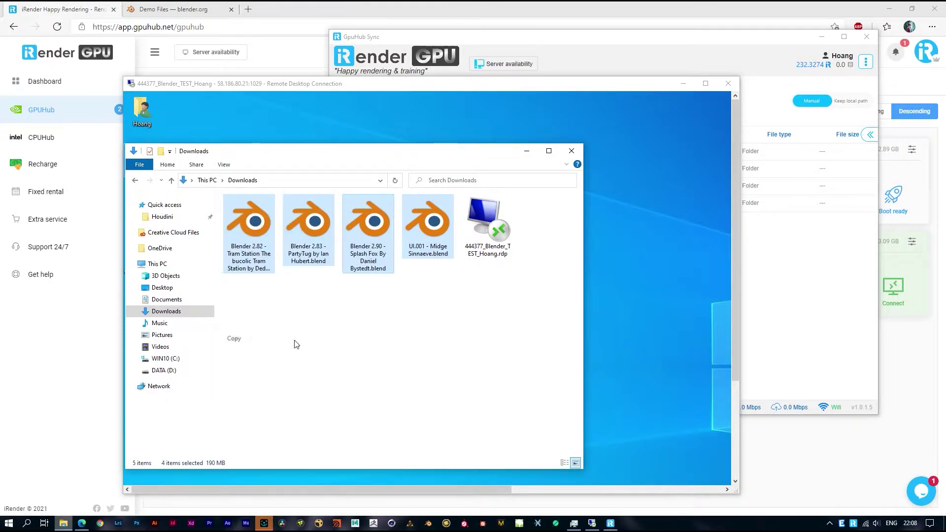
{"action": "left_click", "coordinate": [594, 238]}
{"action": "right_click", "coordinate": [419, 200]}
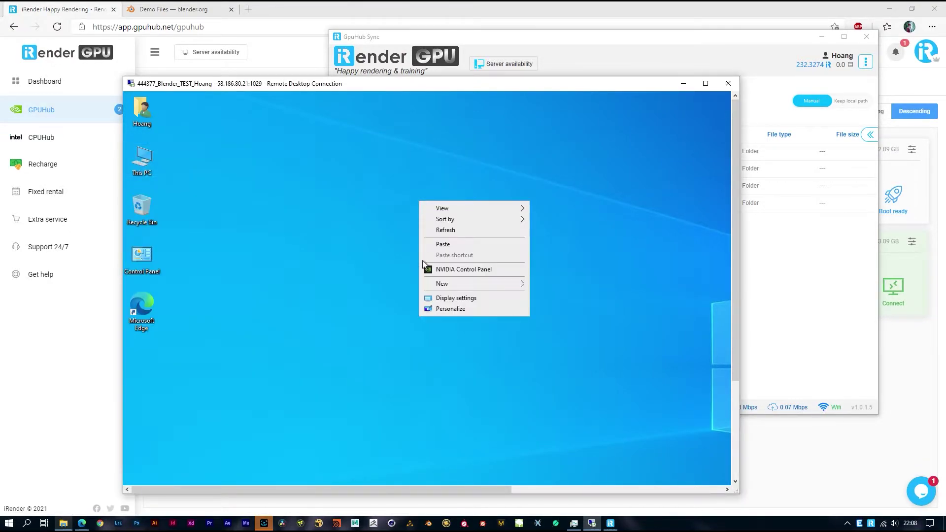
{"action": "left_click", "coordinate": [442, 245]}
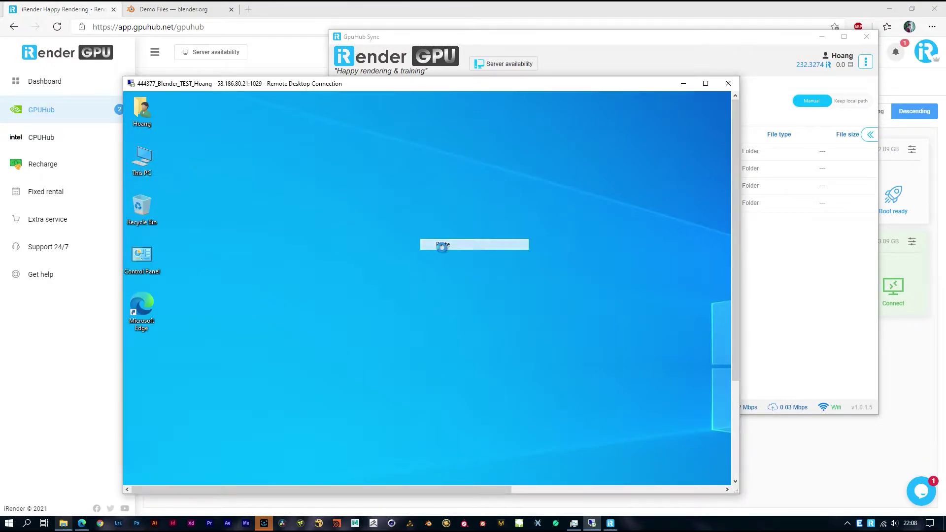
Close the GpuHub Sync window and reposition the remote desktop window.
{"action": "left_click", "coordinate": [869, 43]}
{"action": "left_click", "coordinate": [869, 43]}
{"action": "left_click_drag", "start_coordinate": [448, 87], "coordinate": [492, 74]}
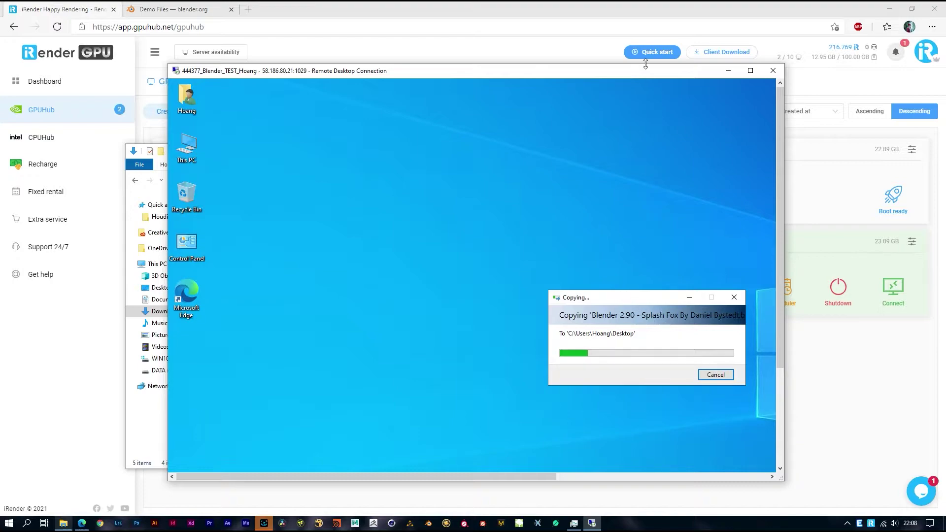
View the GpuHub Sync client download page in the browser and return to the GPUHub machine list.
{"action": "left_click", "coordinate": [631, 14]}
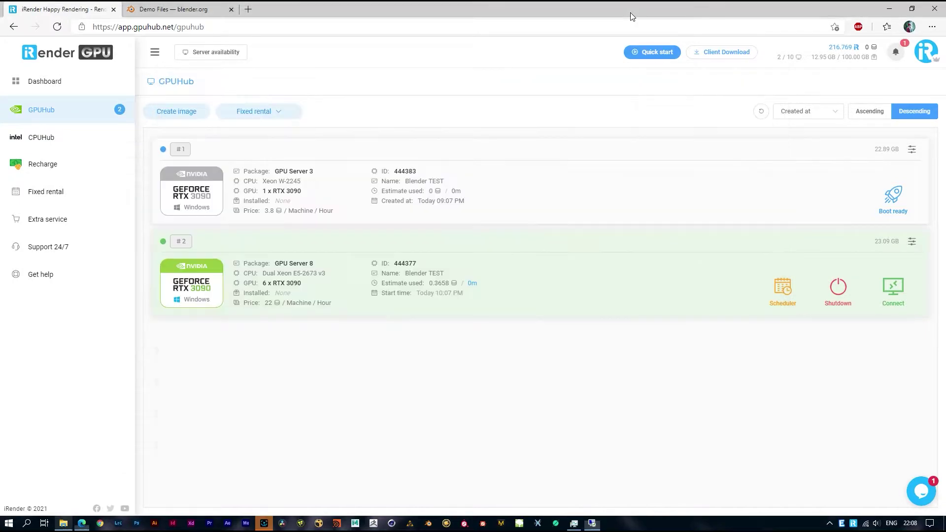
{"action": "left_click", "coordinate": [714, 55]}
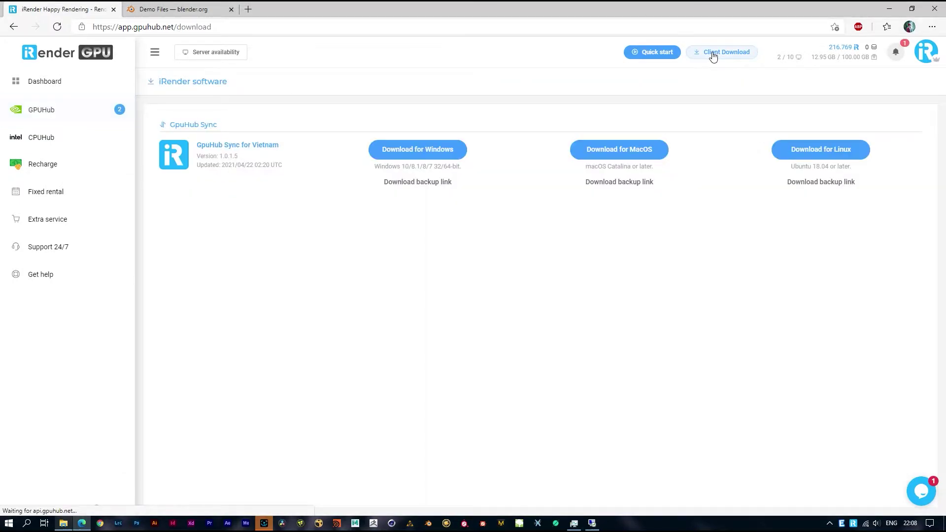
{"action": "left_click", "coordinate": [94, 109]}
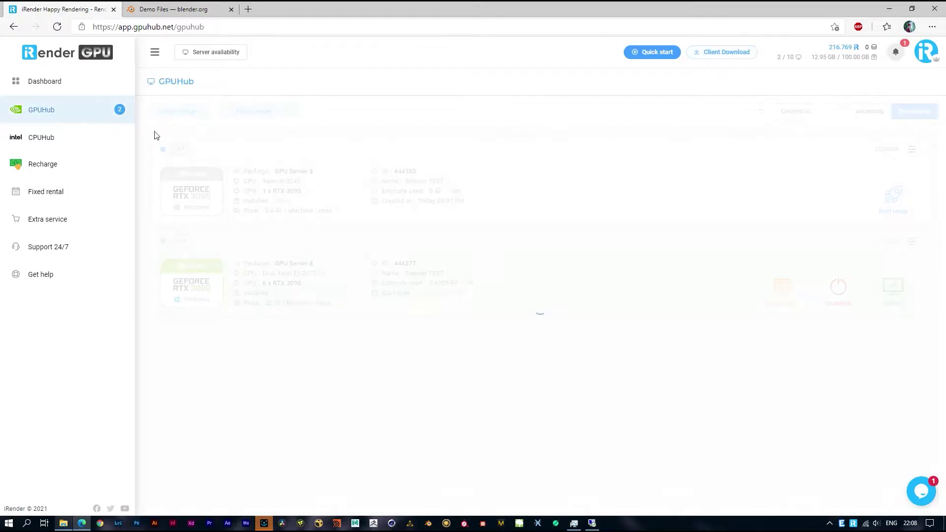
Switch back to the remote session, maximize it, and move the copied .blend files beside the other desktop icons.
{"action": "left_click", "coordinate": [593, 522]}
{"action": "left_click_drag", "start_coordinate": [606, 300], "coordinate": [566, 290]}
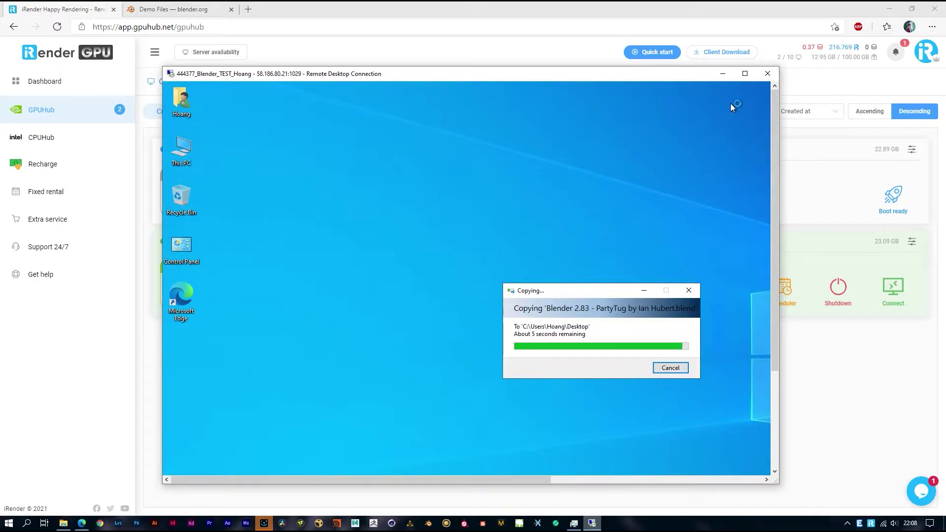
{"action": "left_click", "coordinate": [744, 74]}
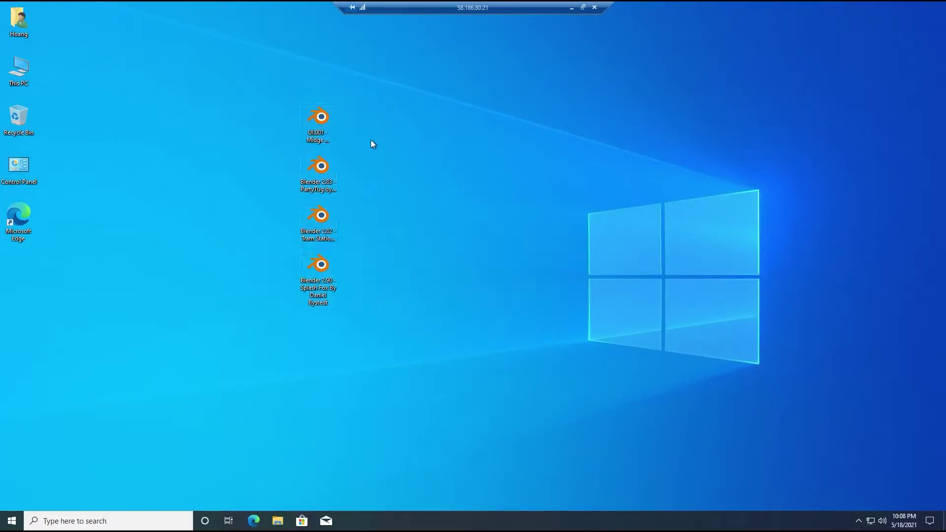
{"action": "left_click_drag", "start_coordinate": [306, 220], "coordinate": [84, 318]}
Create a folder named Blender Test on the remote desktop and move the four .blend files into it.
{"action": "right_click", "coordinate": [192, 263]}
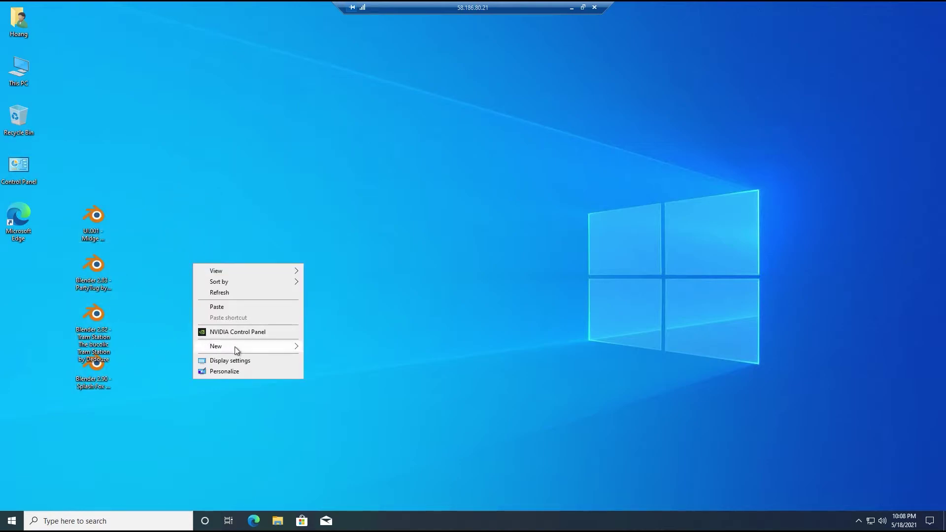
{"action": "mouse_move", "coordinate": [235, 349]}
{"action": "left_click", "coordinate": [324, 346]}
{"action": "type", "text": "Blender Test"}
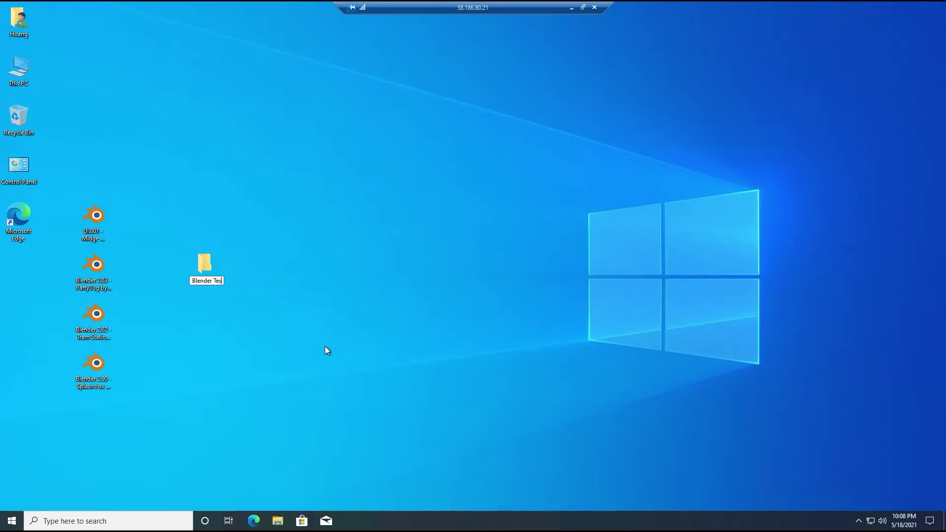
{"action": "key", "text": "Return"}
{"action": "left_click_drag", "start_coordinate": [118, 353], "coordinate": [79, 217]}
{"action": "left_click_drag", "start_coordinate": [109, 324], "coordinate": [31, 273]}
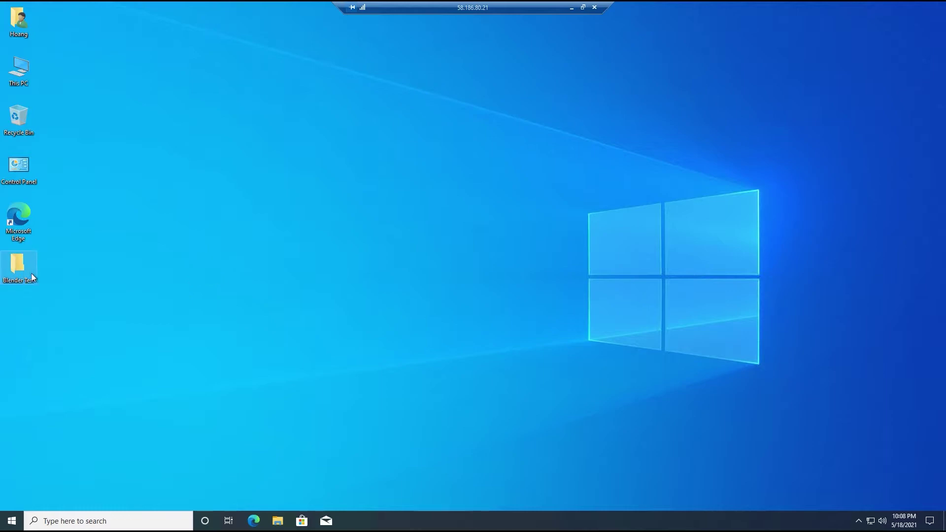
Open the Blender Test folder on the remote desktop and refresh its contents.
{"action": "double_click", "coordinate": [31, 273]}
{"action": "right_click", "coordinate": [108, 349]}
{"action": "left_click", "coordinate": [130, 379]}
{"action": "left_click", "coordinate": [326, 324]}
{"action": "right_click", "coordinate": [394, 269]}
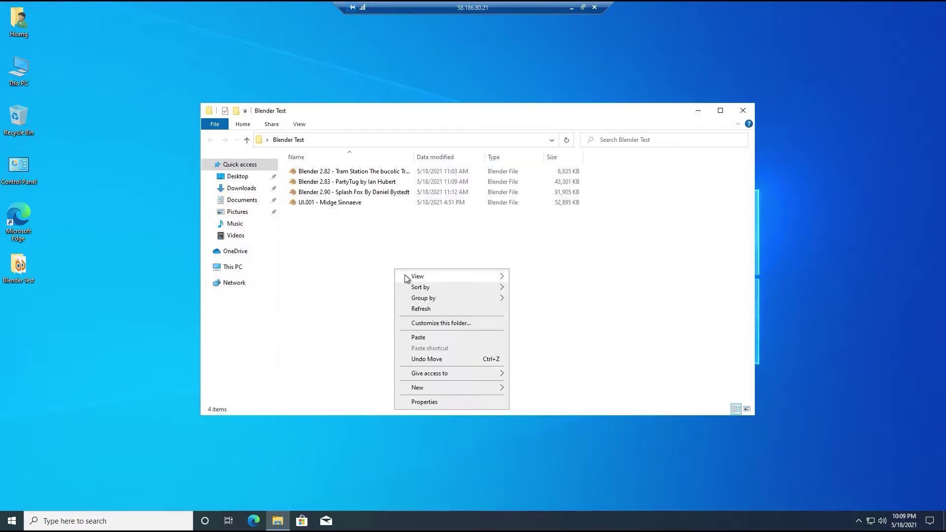
{"action": "left_click", "coordinate": [409, 308]}
Examine the server's GPUs on Task Manager's performance view and minimize it.
{"action": "right_click", "coordinate": [469, 521]}
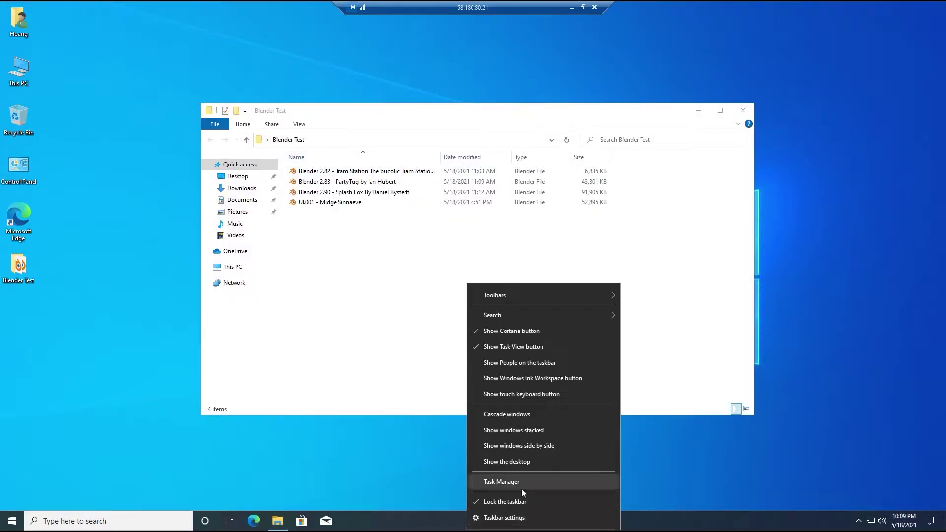
{"action": "left_click", "coordinate": [521, 485]}
{"action": "left_click", "coordinate": [377, 80]}
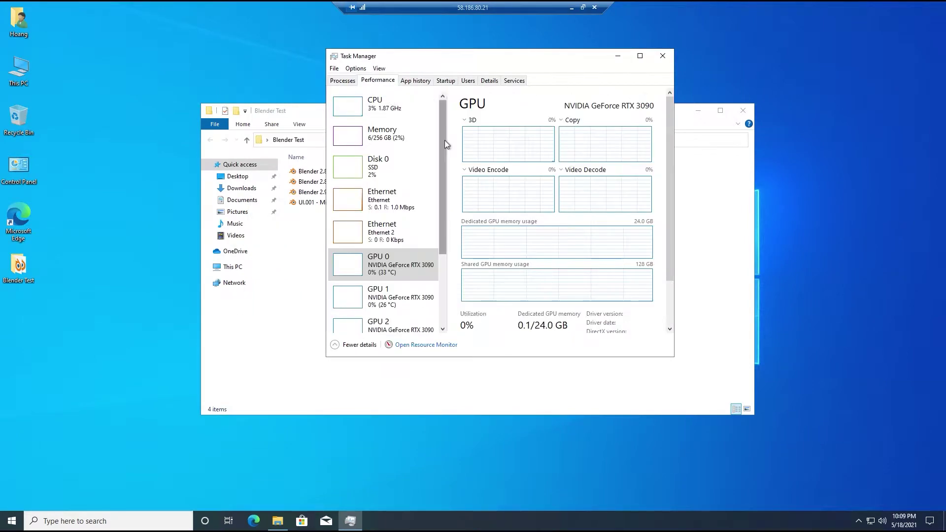
{"action": "scroll", "coordinate": [407, 192], "scroll_direction": "down", "scroll_amount": 3}
{"action": "left_click", "coordinate": [407, 192]}
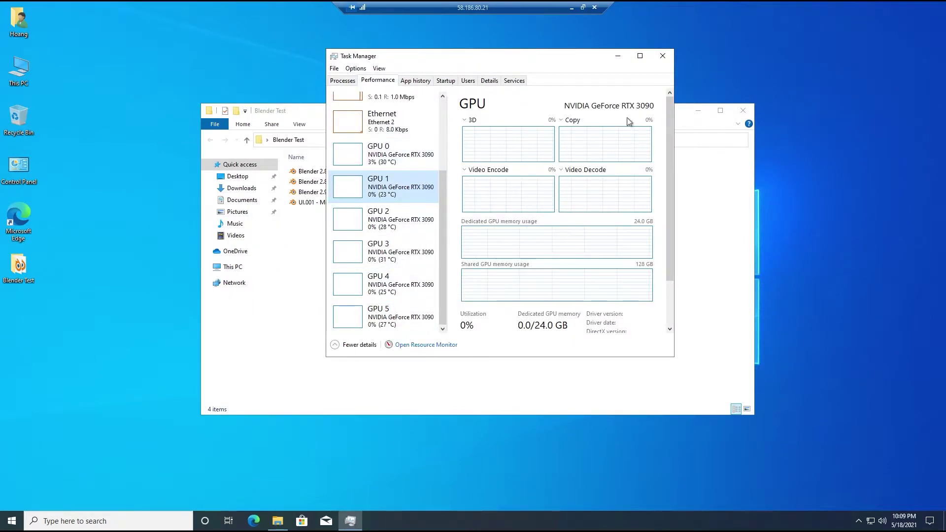
{"action": "left_click", "coordinate": [618, 56]}
Reposition the Blender Test folder window and check the NVIDIA options in the system tray.
{"action": "left_click_drag", "start_coordinate": [510, 109], "coordinate": [448, 97]}
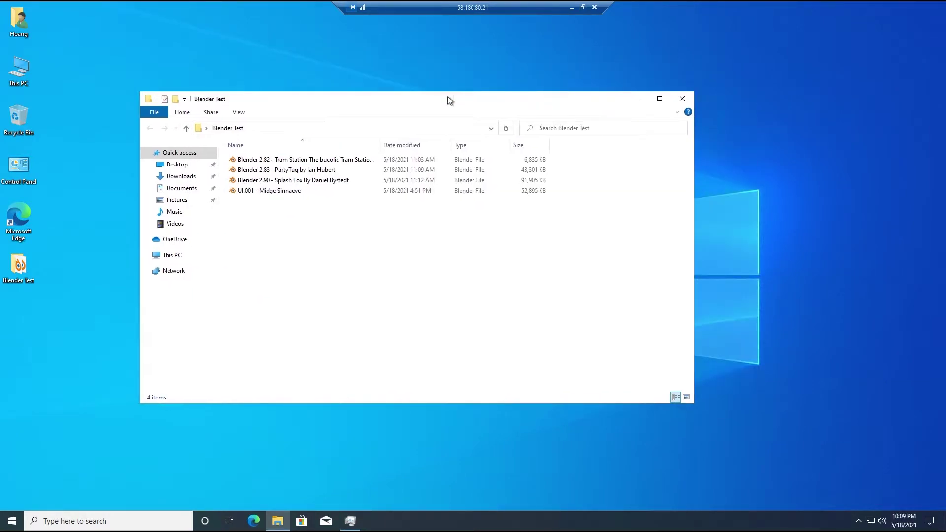
{"action": "left_click", "coordinate": [858, 522]}
{"action": "right_click", "coordinate": [859, 482]}
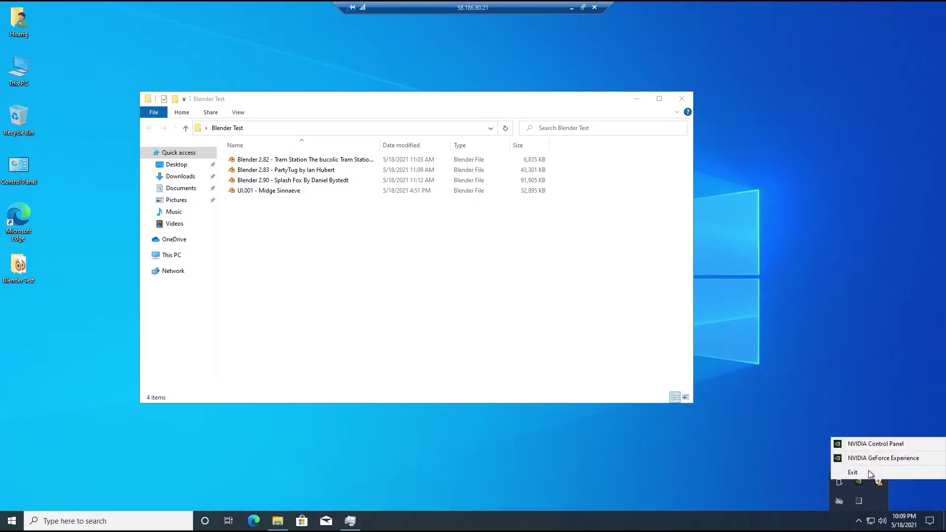
{"action": "left_click", "coordinate": [690, 405]}
Open the Blender 2.82 Tram Station file and switch GPU 1's Video Decode graph in Task Manager to Cuda.
{"action": "left_click", "coordinate": [351, 520]}
{"action": "left_click", "coordinate": [352, 520]}
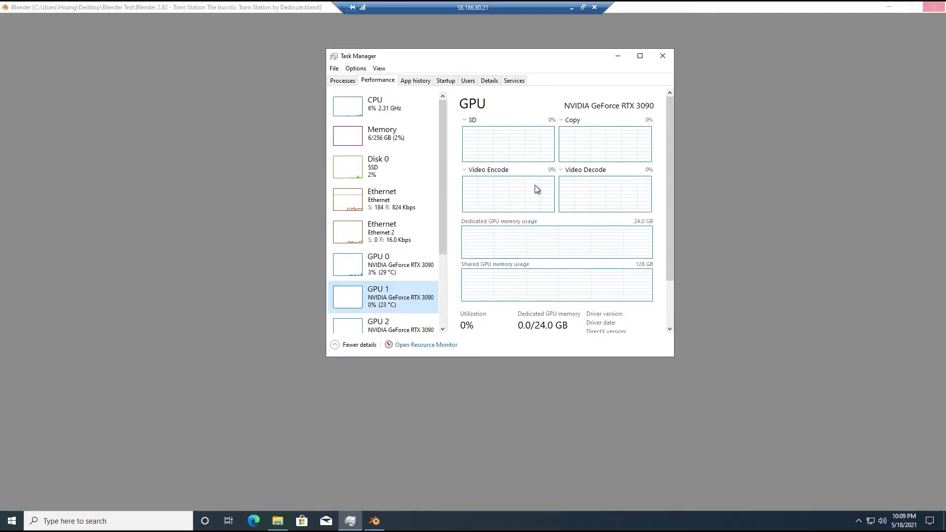
{"action": "left_click", "coordinate": [561, 170]}
{"action": "left_click", "coordinate": [585, 311]}
{"action": "left_click", "coordinate": [618, 56]}
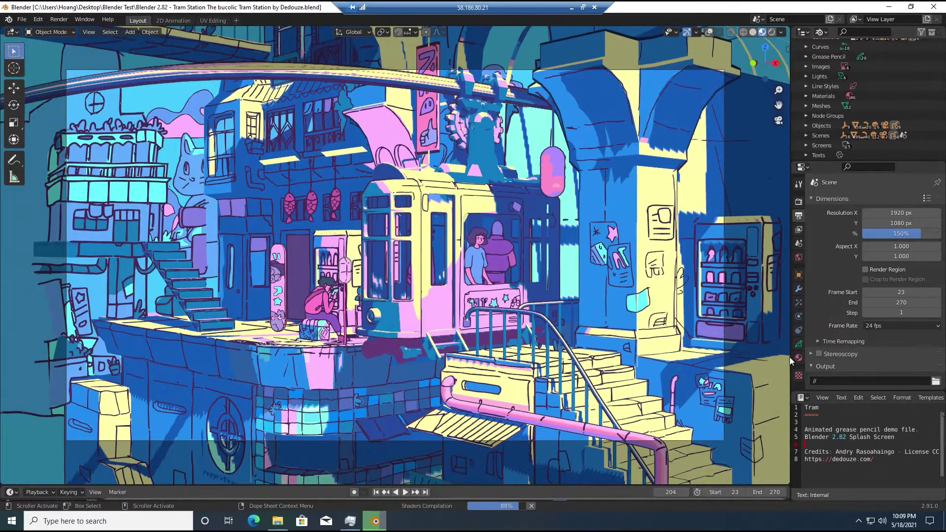
Check the Tram Station scene's render engine and output dimensions.
{"action": "left_click", "coordinate": [350, 521]}
{"action": "left_click", "coordinate": [509, 455]}
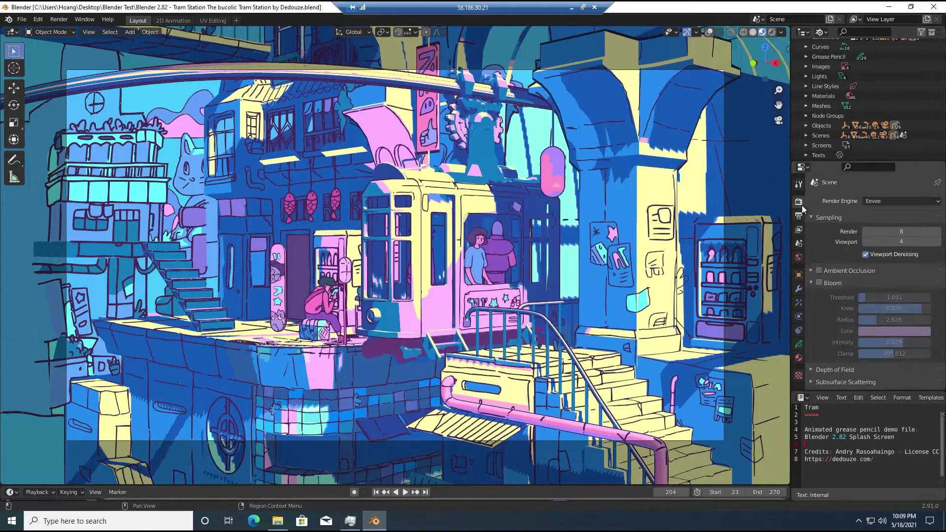
{"action": "left_click", "coordinate": [799, 216]}
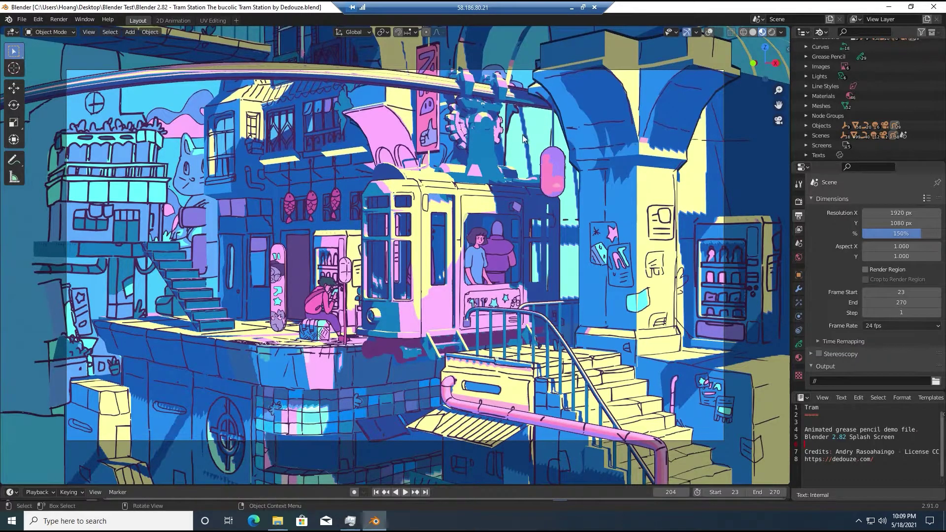
Set the output path to //A/1 and render the Tram Station animation.
{"action": "left_click", "coordinate": [66, 19]}
{"action": "left_click", "coordinate": [816, 381]}
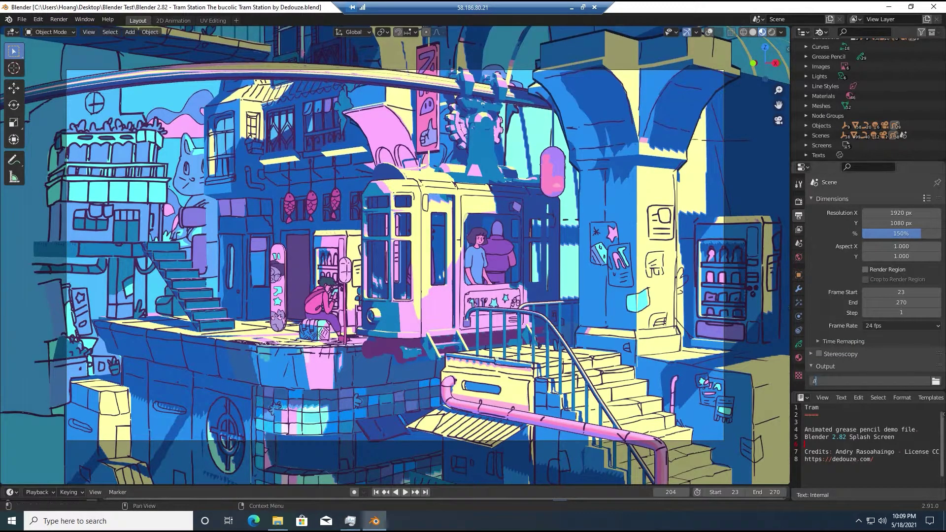
{"action": "left_click", "coordinate": [58, 19]}
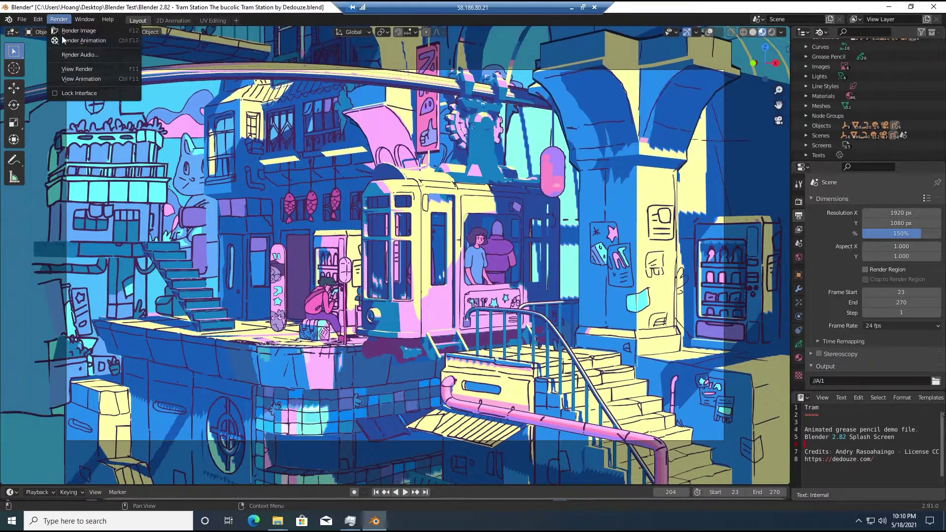
{"action": "left_click", "coordinate": [83, 41]}
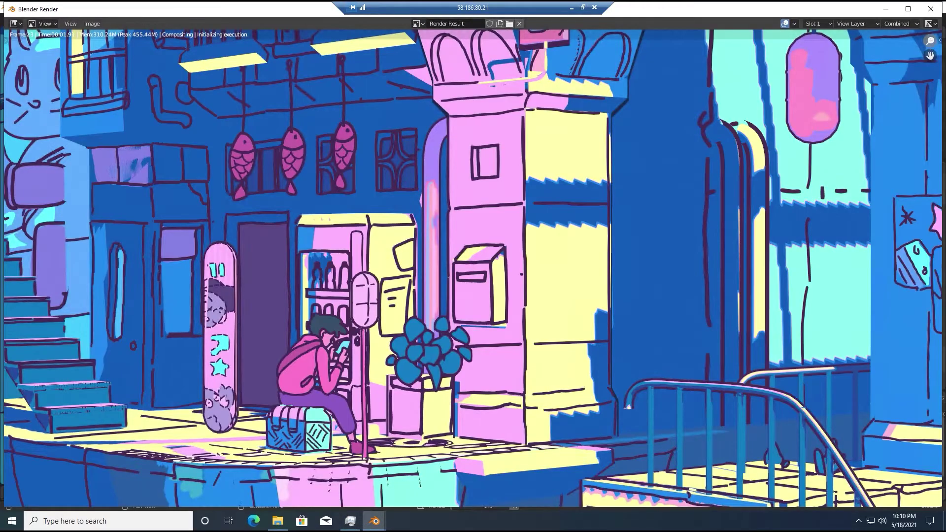
Fit the rendered frame in a maximized render window and open output folder A to view the saved frames.
{"action": "left_click_drag", "start_coordinate": [930, 41], "coordinate": [930, 119]}
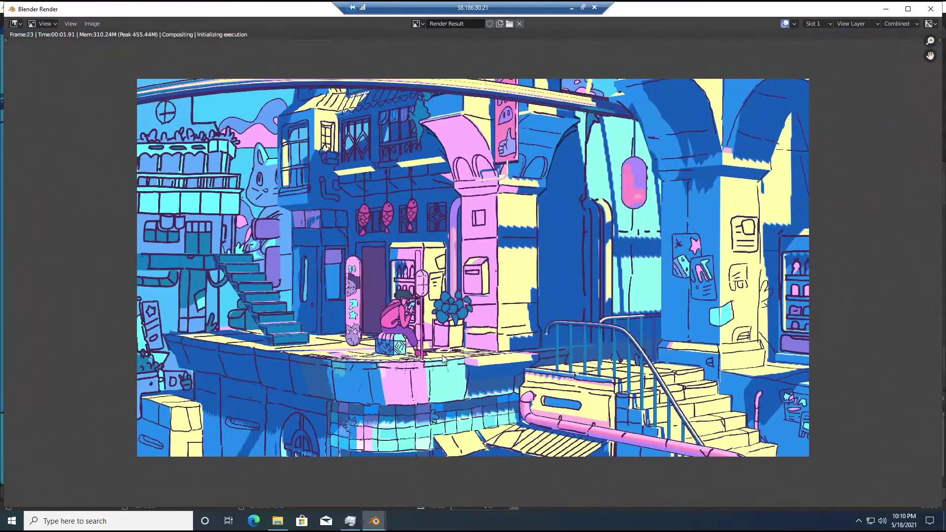
{"action": "left_click", "coordinate": [909, 9]}
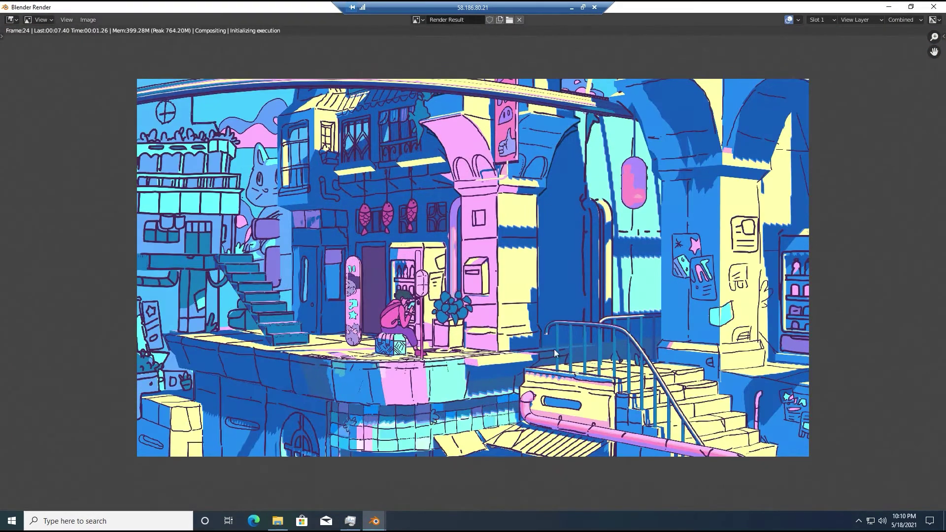
{"action": "left_click", "coordinate": [278, 521]}
{"action": "double_click", "coordinate": [271, 158]}
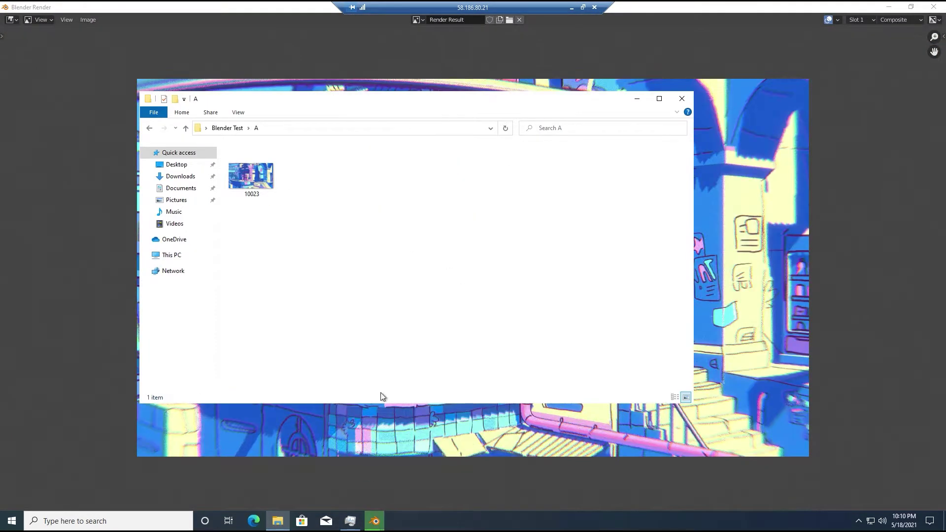
Move Task Manager beside the output folder's frames and compare the load on the individual GPUs during the render.
{"action": "left_click", "coordinate": [351, 521]}
{"action": "left_click_drag", "start_coordinate": [432, 55], "coordinate": [554, 82]}
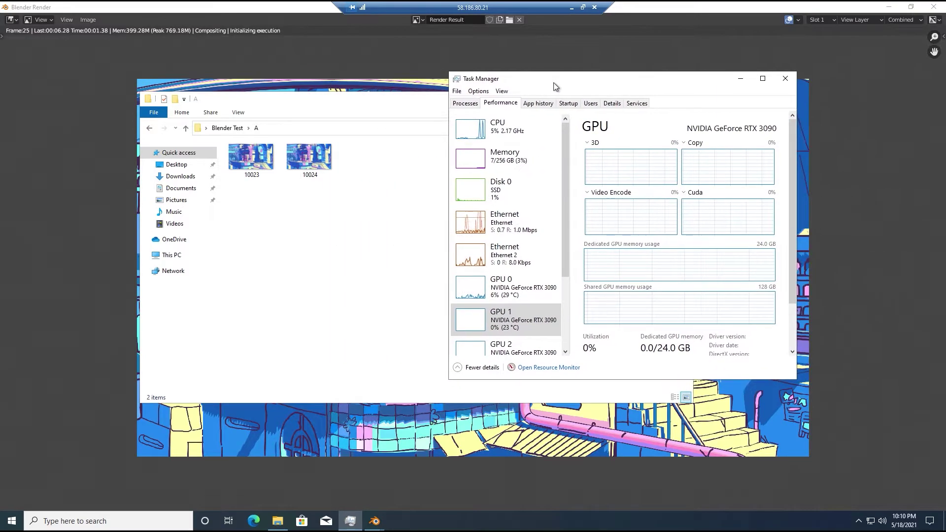
{"action": "left_click", "coordinate": [519, 291]}
{"action": "left_click_drag", "start_coordinate": [566, 235], "coordinate": [562, 343]}
{"action": "left_click", "coordinate": [542, 339]}
{"action": "left_click", "coordinate": [544, 305]}
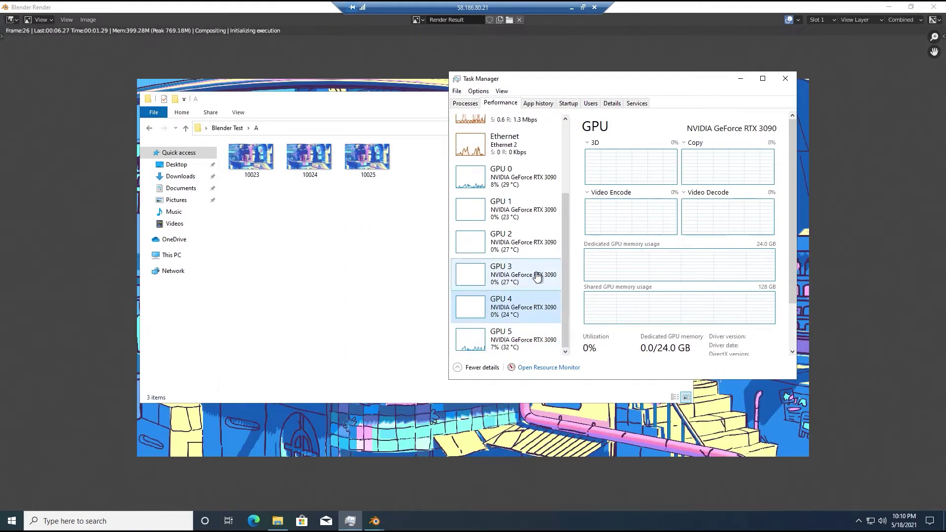
{"action": "left_click", "coordinate": [530, 183]}
{"action": "left_click", "coordinate": [740, 79]}
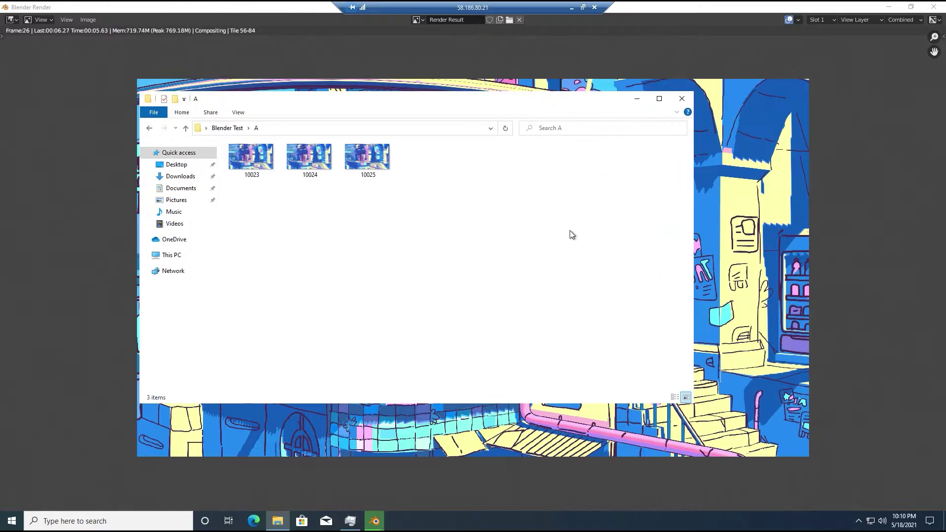
Stop the Tram Station animation render and check the Blender preferences.
{"action": "left_click", "coordinate": [934, 7]}
{"action": "left_click", "coordinate": [40, 19]}
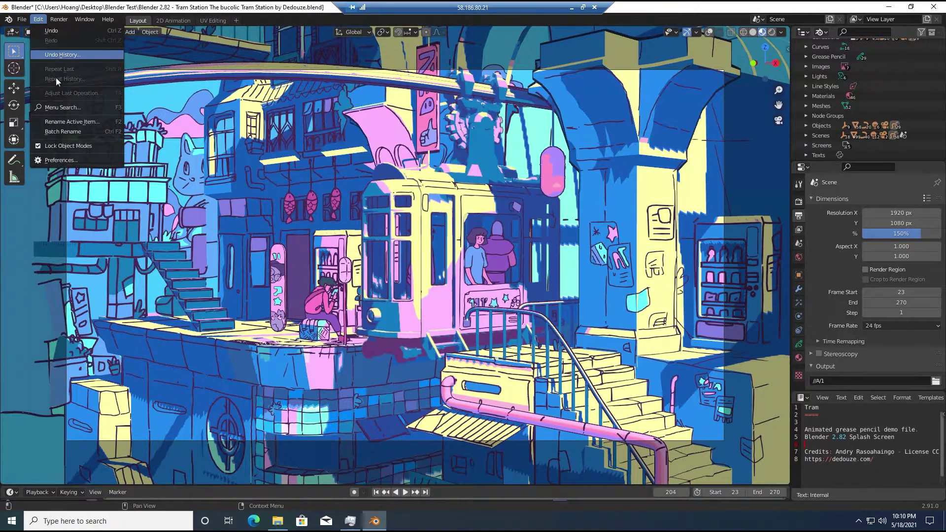
{"action": "left_click", "coordinate": [64, 161]}
{"action": "left_click", "coordinate": [318, 40]}
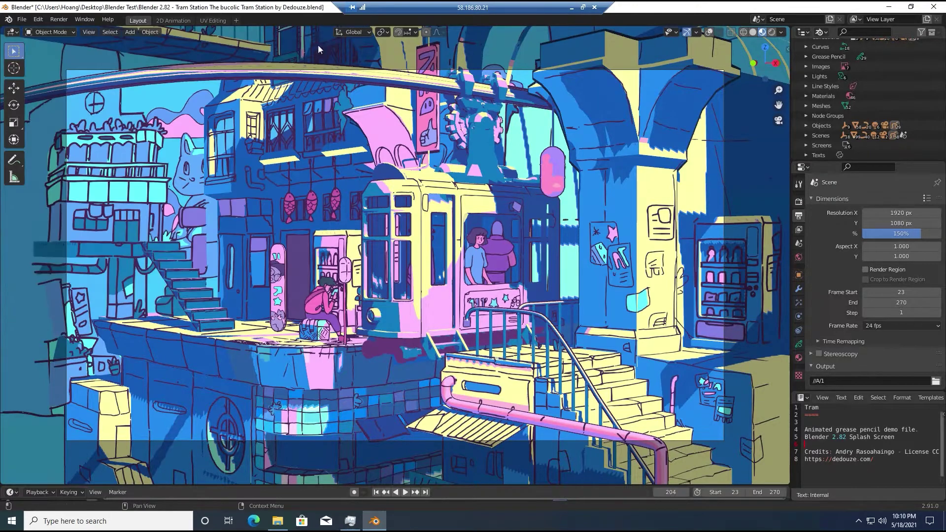
Render the Tram Station animation again and reposition Task Manager over the output folder window.
{"action": "left_click", "coordinate": [59, 20]}
{"action": "left_click", "coordinate": [77, 41]}
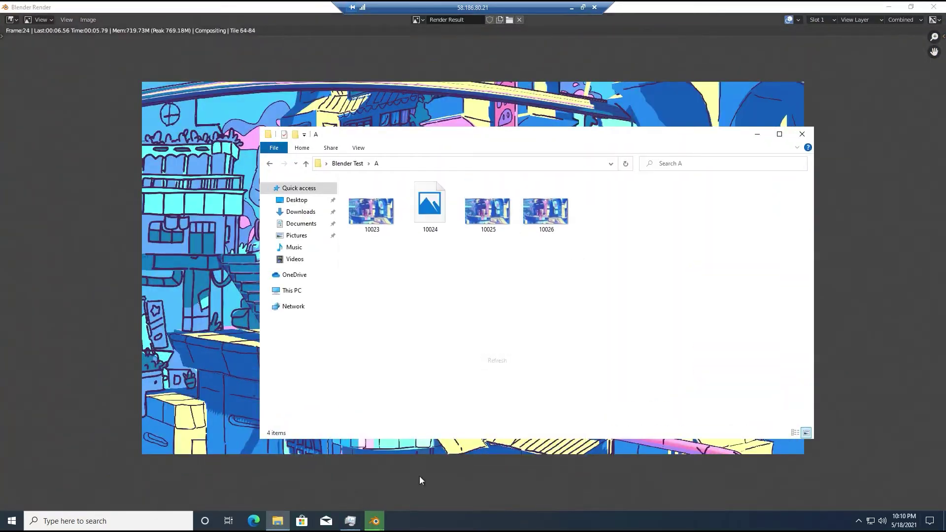
{"action": "key", "text": "alt+Tab"}
{"action": "left_click_drag", "start_coordinate": [605, 79], "coordinate": [427, 74]}
{"action": "left_click", "coordinate": [767, 132]}
Inspect the usage graphs of GPU 0 through GPU 5 in Task Manager during the repeated render and minimize it.
{"action": "scroll", "coordinate": [296, 246], "scroll_direction": "down", "scroll_amount": 3}
{"action": "left_click", "coordinate": [295, 203]}
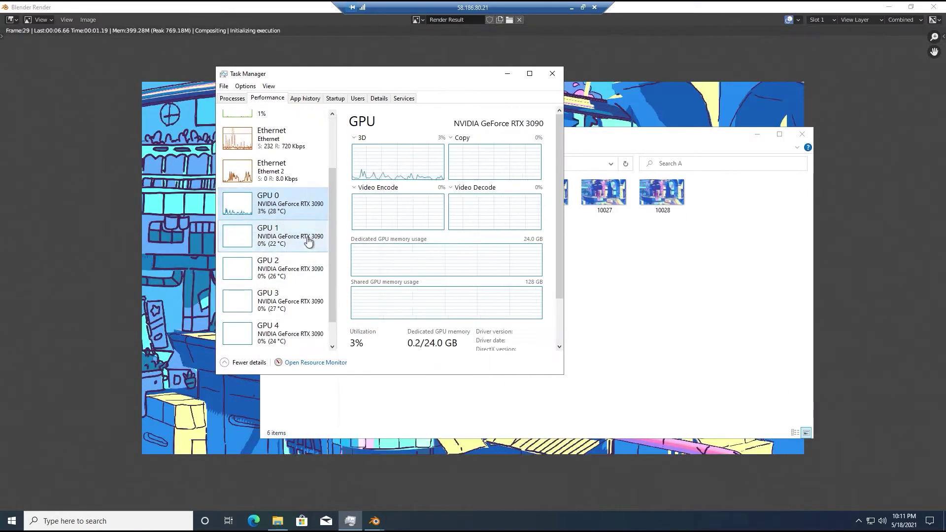
{"action": "left_click", "coordinate": [308, 239]}
{"action": "left_click", "coordinate": [315, 207]}
{"action": "left_click", "coordinate": [294, 340]}
{"action": "left_click", "coordinate": [311, 306]}
{"action": "scroll", "coordinate": [331, 325], "scroll_direction": "down", "scroll_amount": 1}
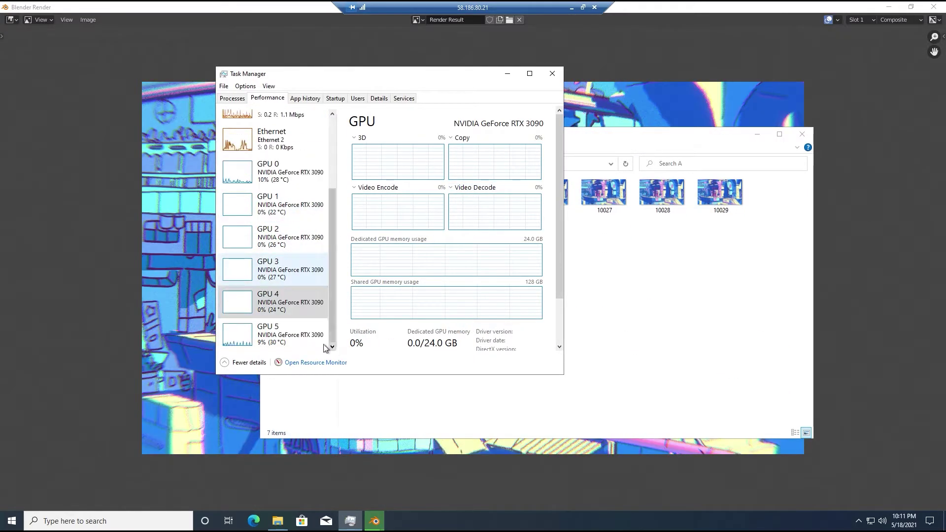
{"action": "left_click", "coordinate": [325, 345]}
{"action": "left_click", "coordinate": [507, 73]}
Close the output folder window and quit Blender without saving the Tram Station file.
{"action": "left_click", "coordinate": [802, 134]}
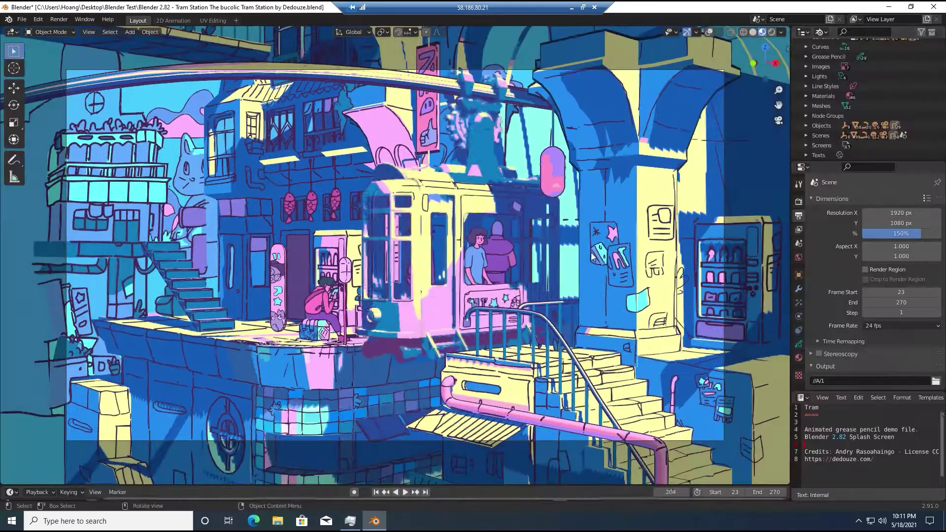
{"action": "left_click", "coordinate": [934, 6]}
{"action": "left_click", "coordinate": [512, 280]}
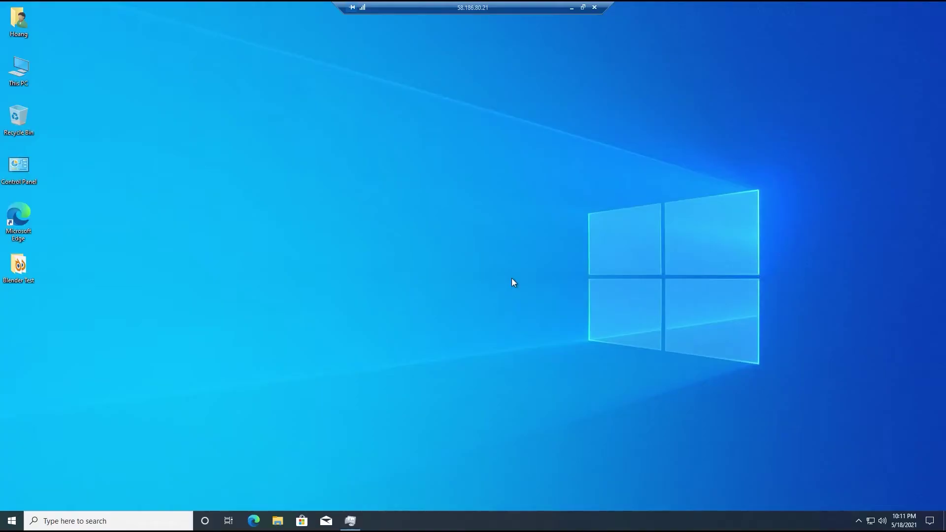
Open the Blender 2.83 PartyTug file from the Blender Test folder and check its output and render settings.
{"action": "double_click", "coordinate": [18, 266]}
{"action": "left_click", "coordinate": [362, 194]}
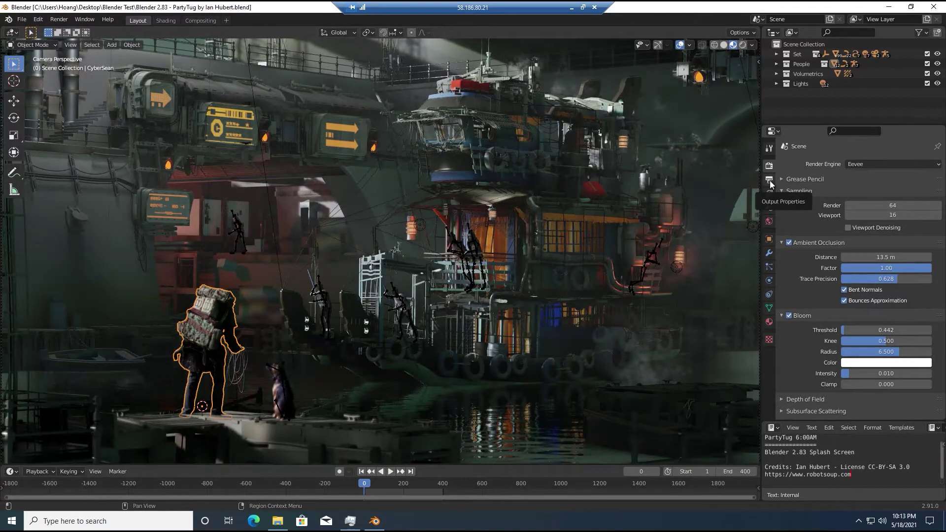
{"action": "left_click", "coordinate": [771, 181]}
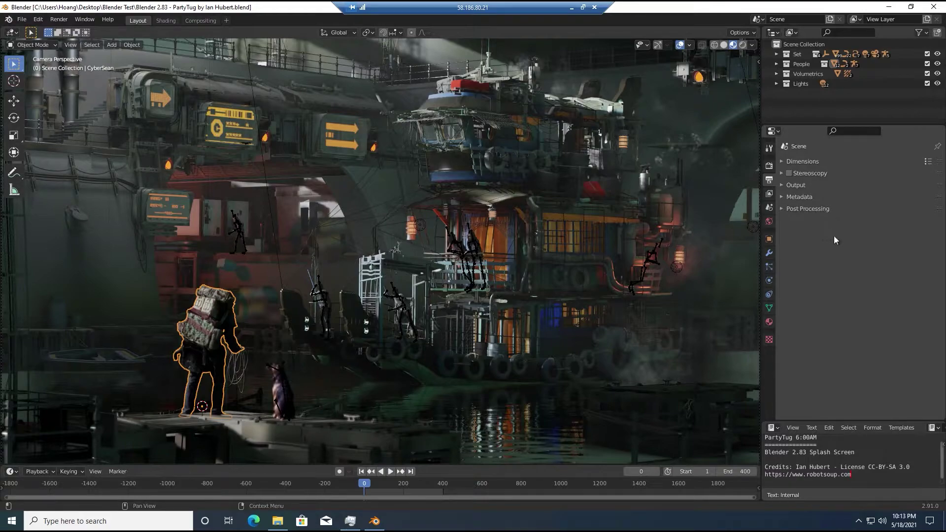
{"action": "left_click", "coordinate": [770, 165]}
Check the Blender preferences and render the PartyTug scene as a still image.
{"action": "left_click", "coordinate": [38, 20]}
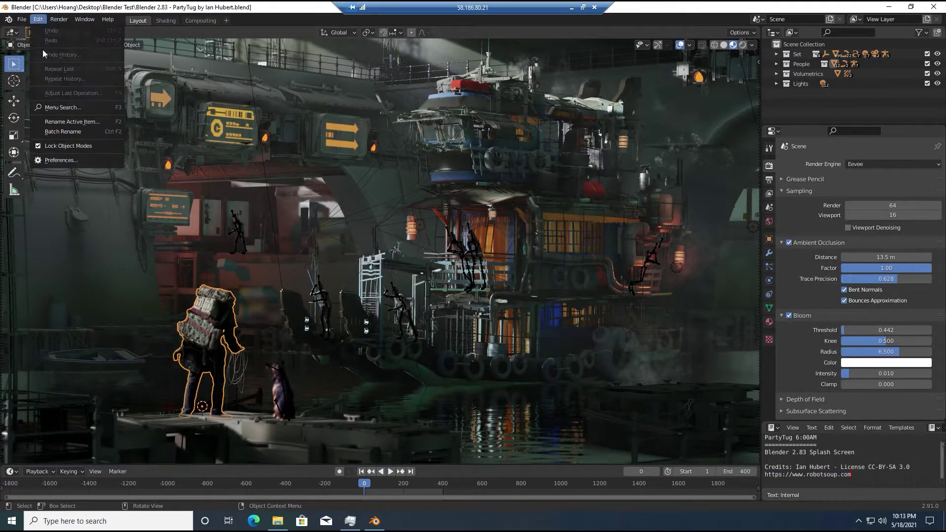
{"action": "left_click", "coordinate": [75, 159]}
{"action": "left_click", "coordinate": [323, 38]}
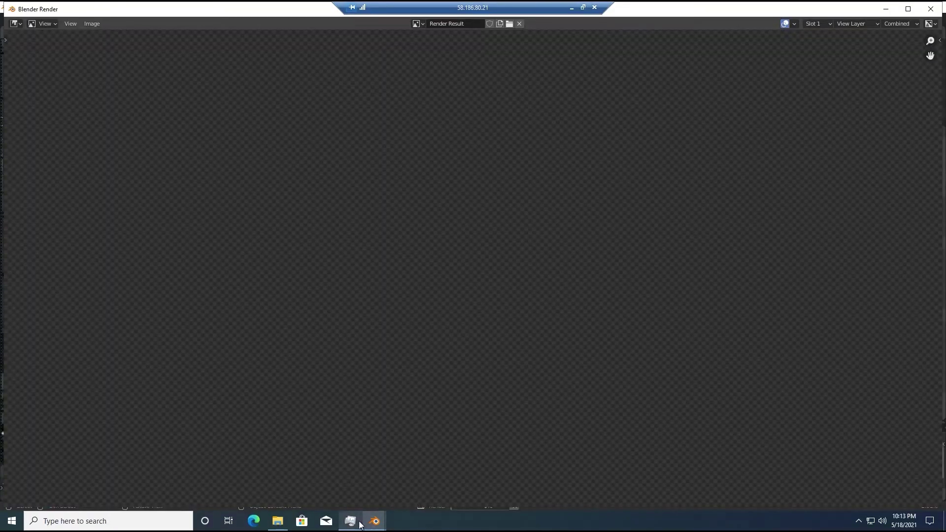
View the whole PartyTug render result and examine the usage of GPU 0 and GPU 5 in Task Manager.
{"action": "left_click", "coordinate": [359, 523]}
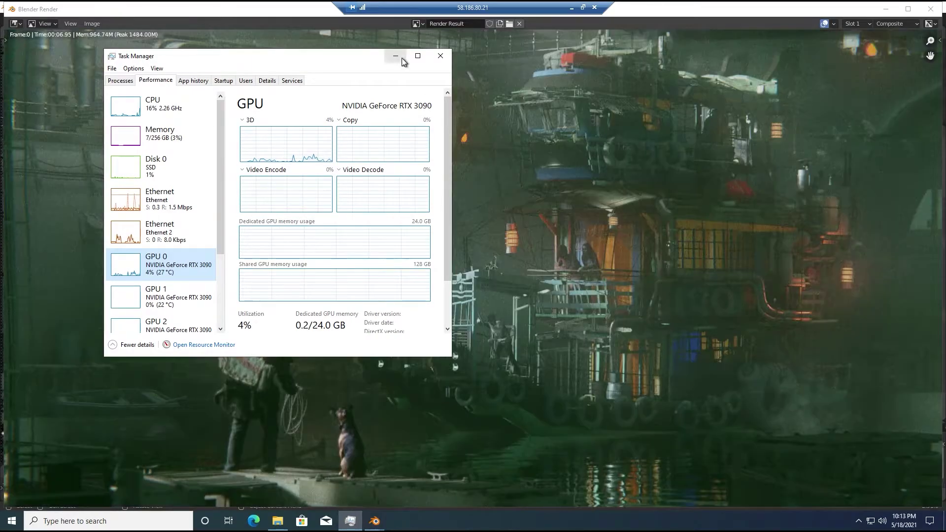
{"action": "left_click", "coordinate": [401, 58]}
{"action": "scroll", "coordinate": [397, 470], "scroll_direction": "down", "scroll_amount": 2}
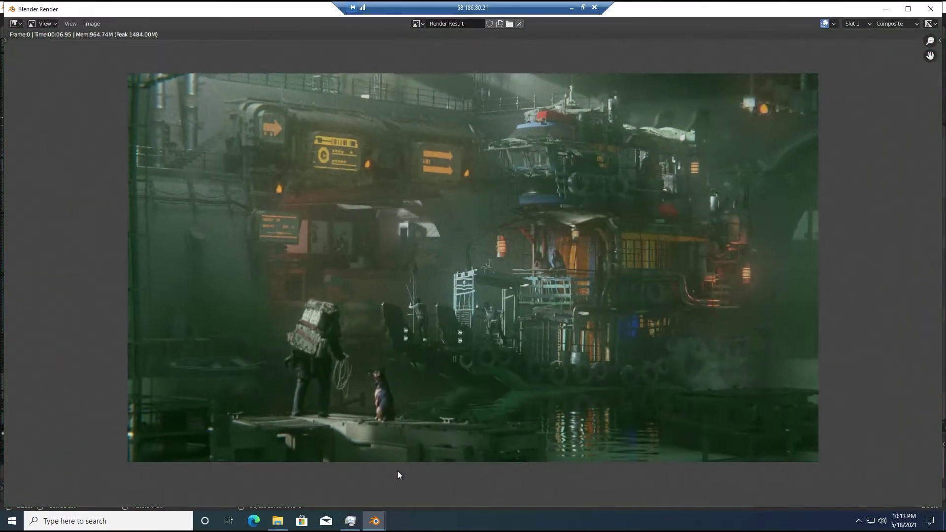
{"action": "left_click", "coordinate": [350, 521]}
{"action": "scroll", "coordinate": [225, 276], "scroll_direction": "down", "scroll_amount": 3}
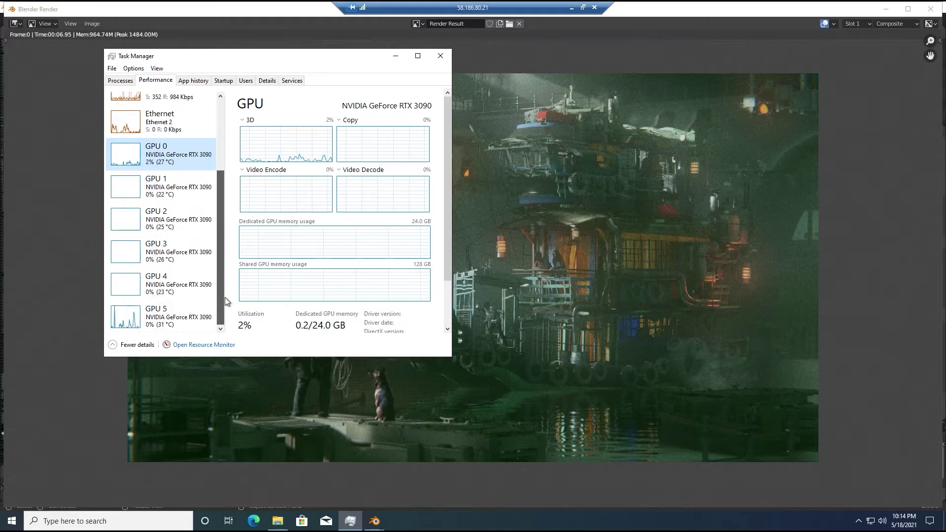
{"action": "left_click", "coordinate": [163, 315]}
Close the render result, render the PartyTug image again, and bring up Task Manager to monitor GPU 5.
{"action": "left_click", "coordinate": [930, 9]}
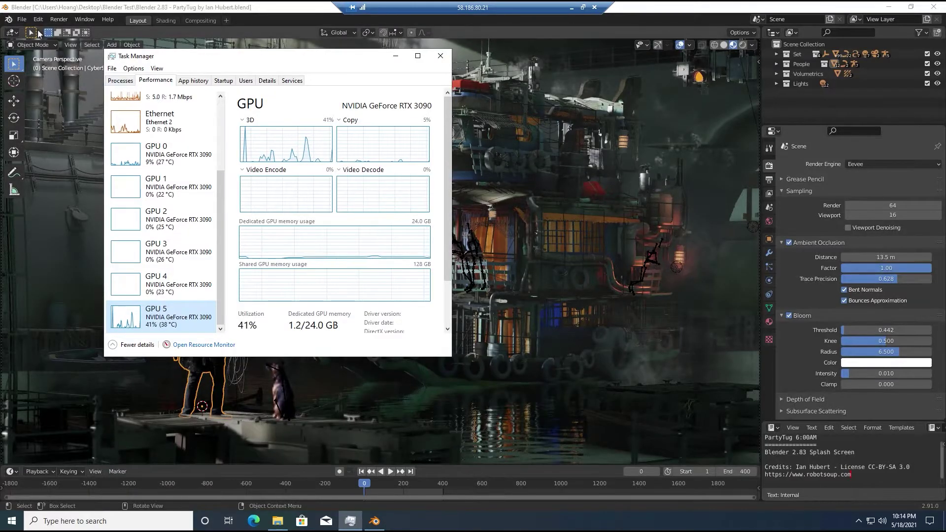
{"action": "left_click", "coordinate": [59, 19]}
{"action": "left_click", "coordinate": [67, 30]}
{"action": "left_click", "coordinate": [350, 521]}
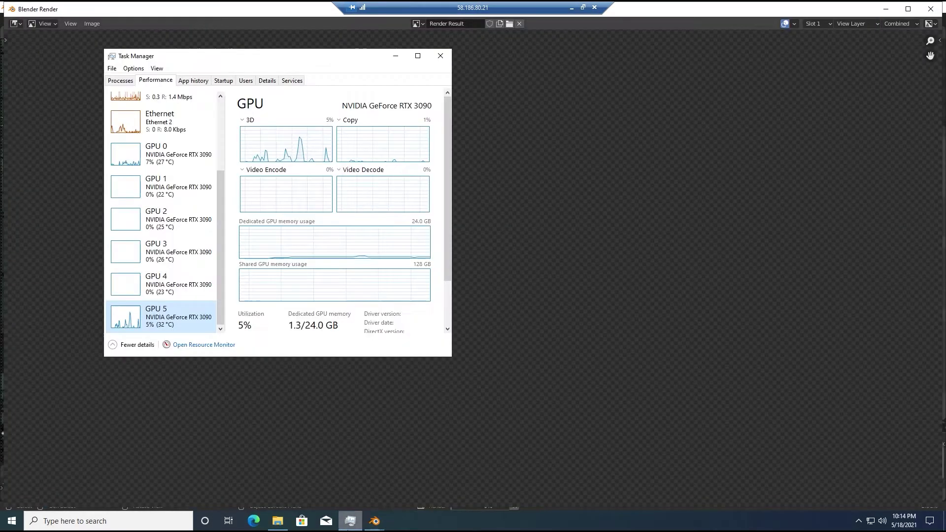
Examine the usage of GPU 0 and GPU 5 over the render result and minimize Task Manager.
{"action": "left_click_drag", "start_coordinate": [310, 56], "coordinate": [429, 85]}
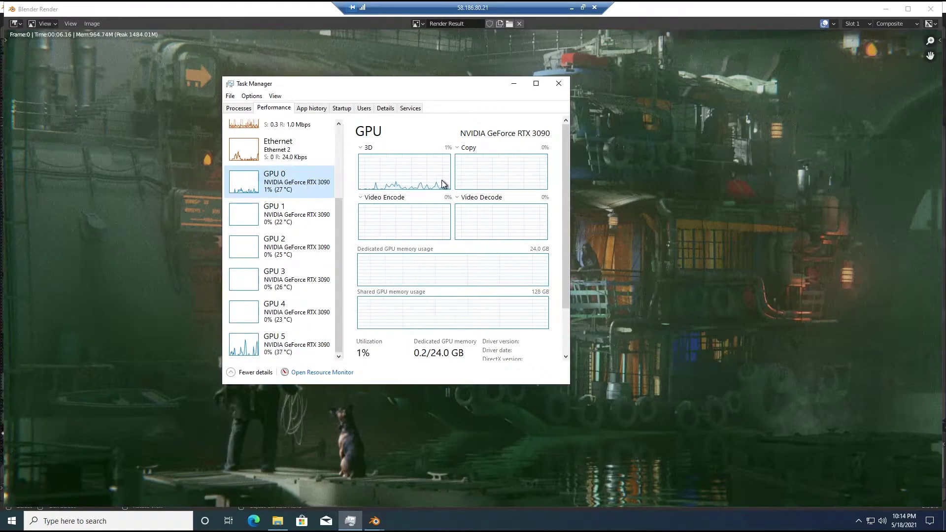
{"action": "left_click", "coordinate": [274, 349]}
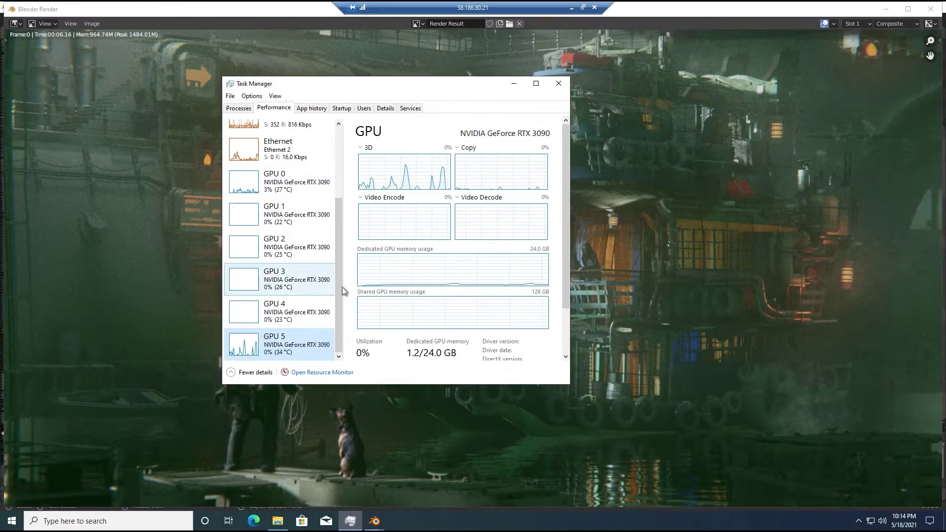
{"action": "left_click", "coordinate": [515, 84]}
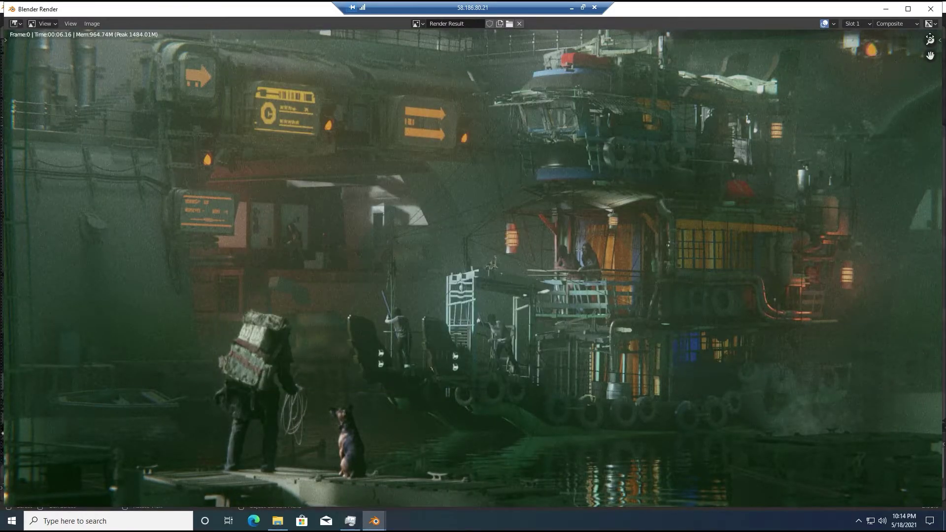
Close the PartyTug render and project, and open the Blender 2.90 Splash Fox file from the Blender Test folder.
{"action": "scroll", "coordinate": [473, 267], "scroll_direction": "down", "scroll_amount": 1}
{"action": "left_click", "coordinate": [930, 8]}
{"action": "left_click", "coordinate": [933, 7]}
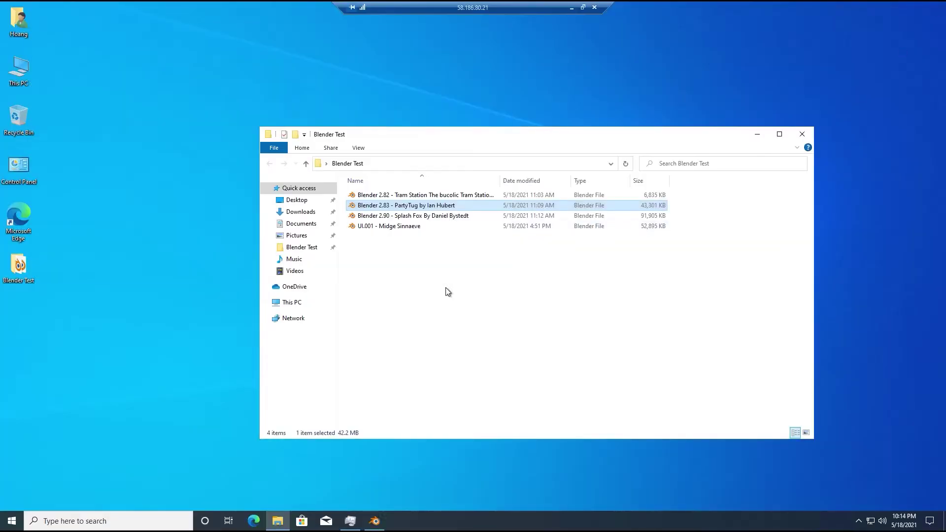
{"action": "left_click", "coordinate": [410, 286]}
{"action": "right_click", "coordinate": [419, 271]}
{"action": "left_click", "coordinate": [429, 215]}
{"action": "double_click", "coordinate": [429, 216]}
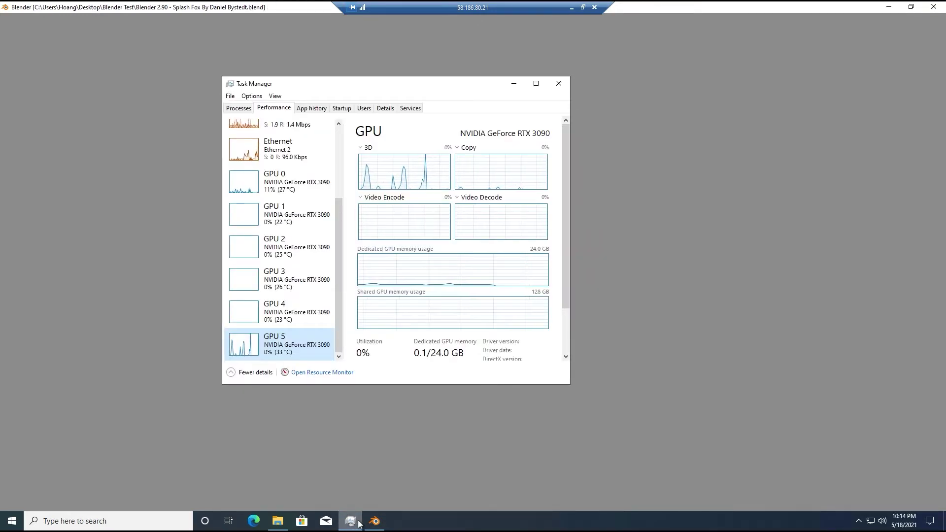
{"action": "left_click", "coordinate": [357, 522]}
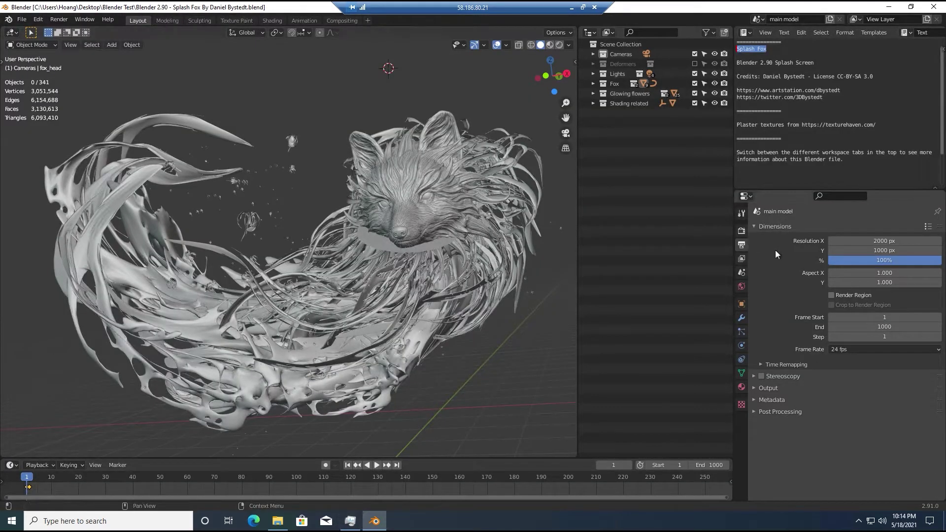
Check the output dimensions and the render engine and sampling settings of the Splash Fox scene.
{"action": "left_click", "coordinate": [742, 230]}
{"action": "left_click_drag", "start_coordinate": [734, 245], "coordinate": [738, 245]}
{"action": "left_click", "coordinate": [744, 246]}
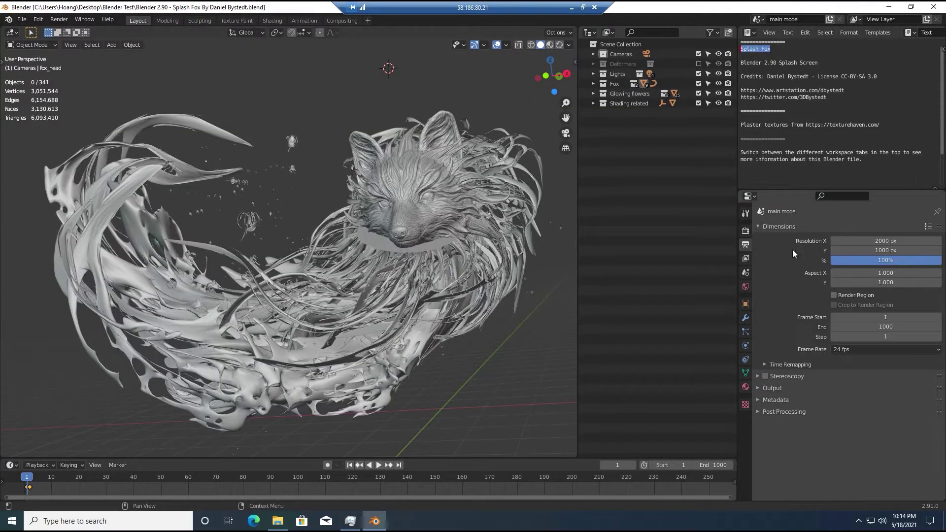
{"action": "left_click", "coordinate": [745, 231]}
Check the Blender preferences and render the Splash Fox scene as a still image.
{"action": "left_click", "coordinate": [38, 19]}
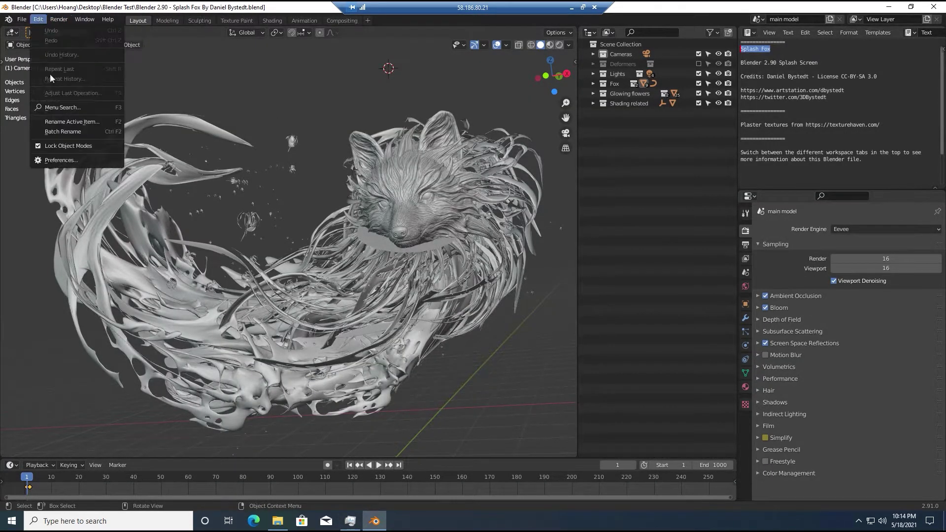
{"action": "left_click", "coordinate": [62, 158]}
{"action": "left_click", "coordinate": [318, 39]}
{"action": "left_click", "coordinate": [60, 19]}
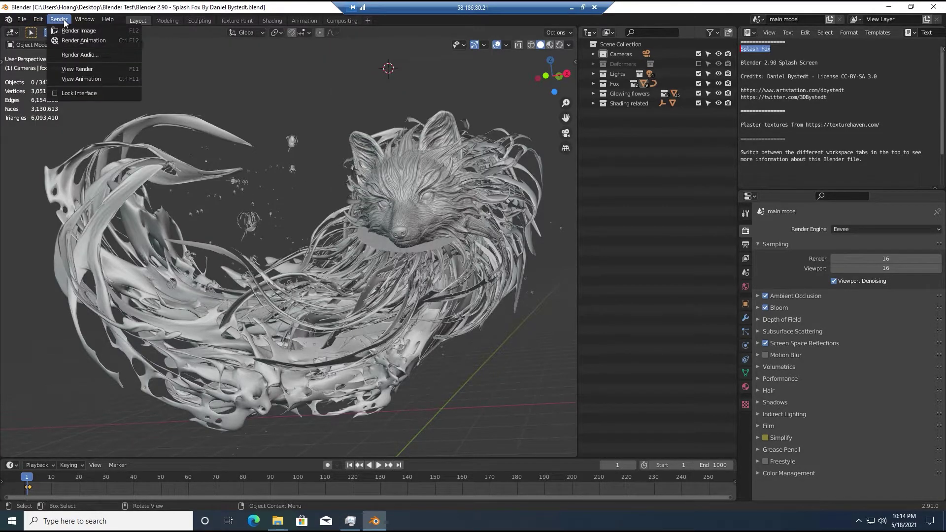
{"action": "left_click", "coordinate": [69, 31]}
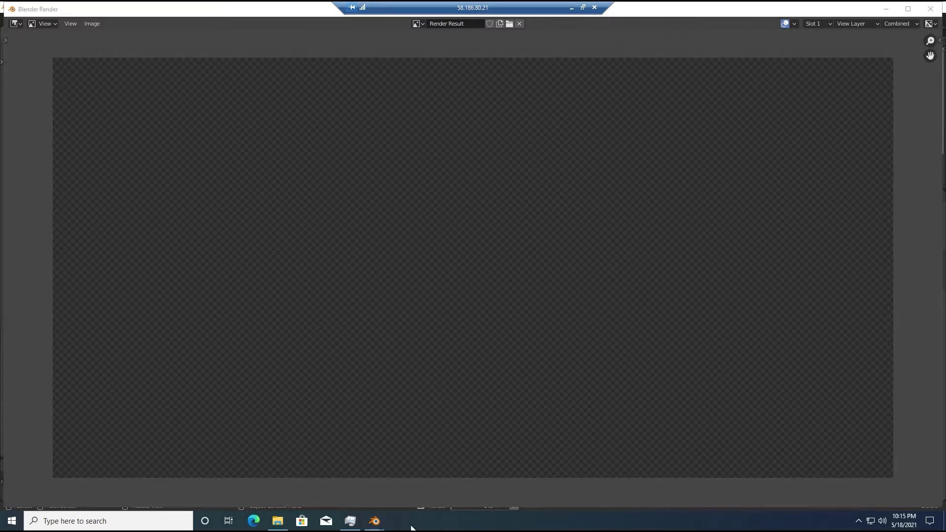
Bring up Task Manager over the render, compare GPU 0 and GPU 5, and switch the Video Decode graph to Cuda.
{"action": "left_click", "coordinate": [351, 521]}
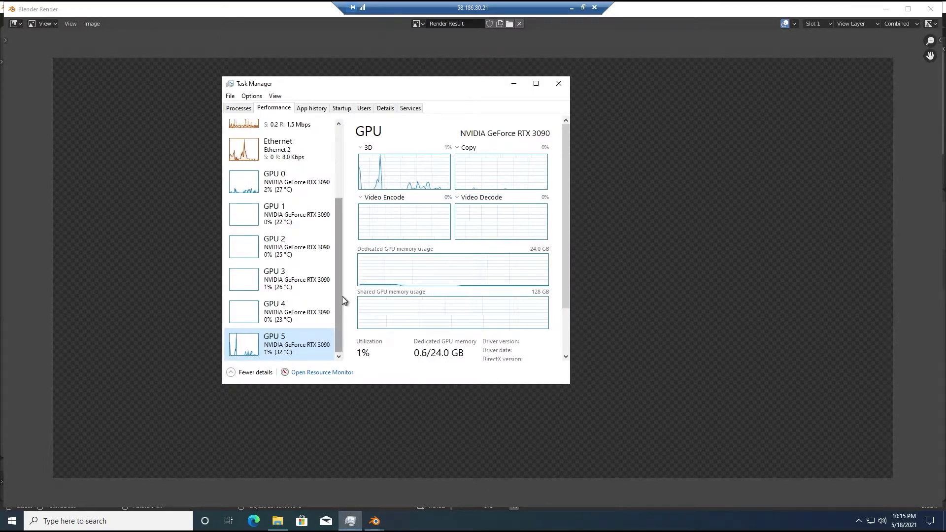
{"action": "left_click_drag", "start_coordinate": [371, 89], "coordinate": [276, 126]}
{"action": "left_click", "coordinate": [215, 230]}
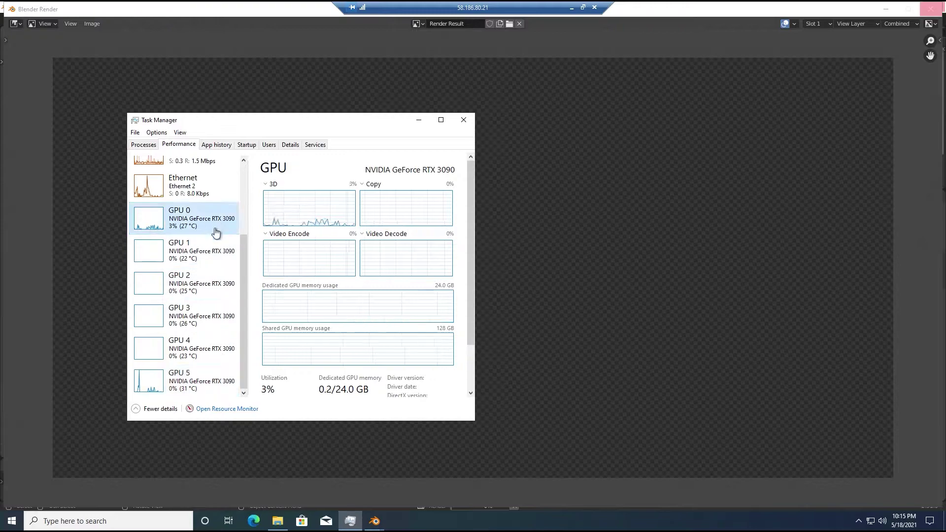
{"action": "left_click", "coordinate": [217, 378]}
{"action": "left_click", "coordinate": [371, 235]}
{"action": "left_click", "coordinate": [362, 278]}
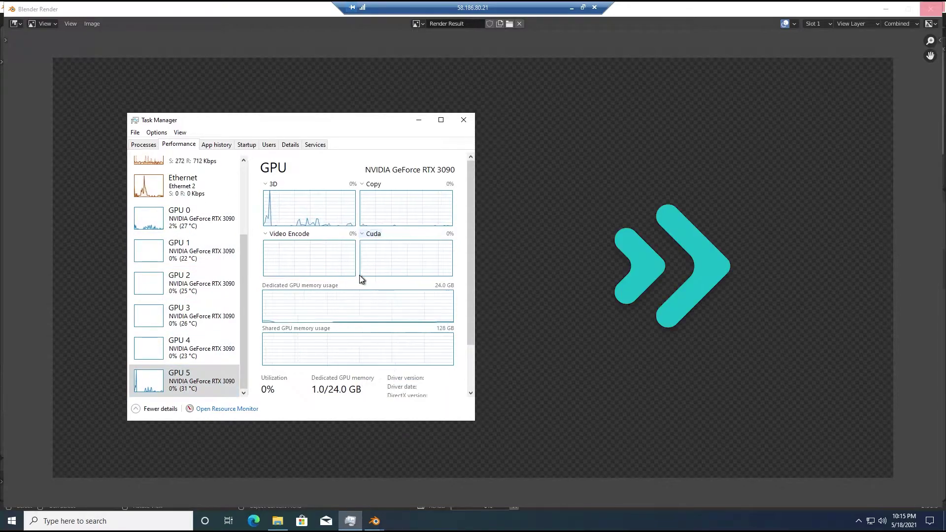
Examine GPU 0, GPU 2, GPU 4 and GPU 3 in Task Manager, choosing the Cuda graph for GPU 3.
{"action": "left_click", "coordinate": [202, 218]}
{"action": "left_click", "coordinate": [201, 283]}
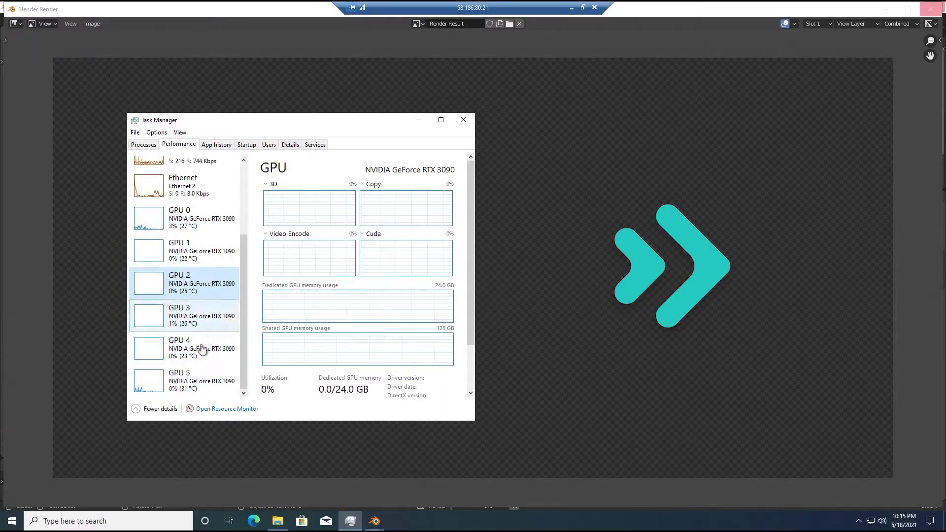
{"action": "left_click", "coordinate": [201, 345]}
{"action": "left_click", "coordinate": [191, 313]}
{"action": "left_click", "coordinate": [371, 233]}
{"action": "left_click", "coordinate": [383, 375]}
Examine the Cuda usage of GPU 2, GPU 1, GPU 0 and GPU 5 while the Splash Fox image renders.
{"action": "left_click", "coordinate": [207, 283]}
{"action": "left_click", "coordinate": [206, 246]}
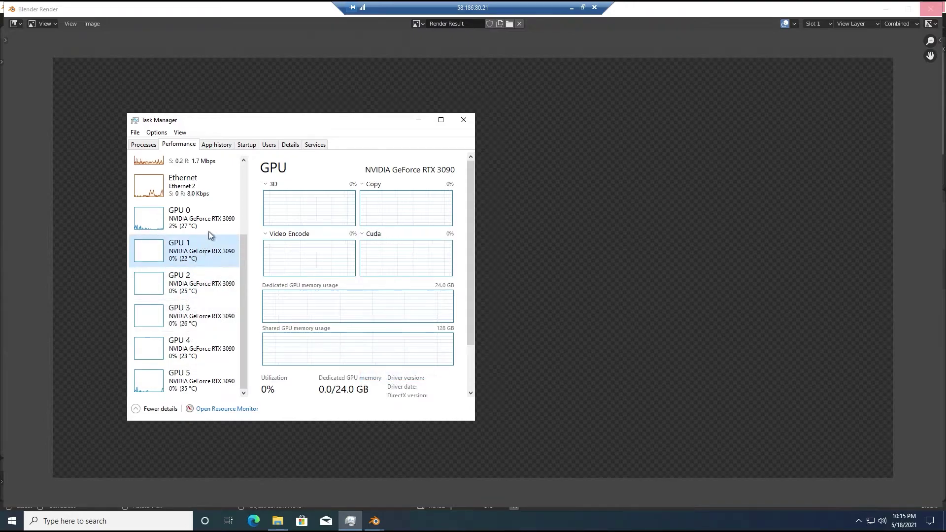
{"action": "left_click", "coordinate": [207, 224]}
{"action": "left_click", "coordinate": [382, 236]}
{"action": "left_click", "coordinate": [390, 375]}
{"action": "left_click", "coordinate": [224, 374]}
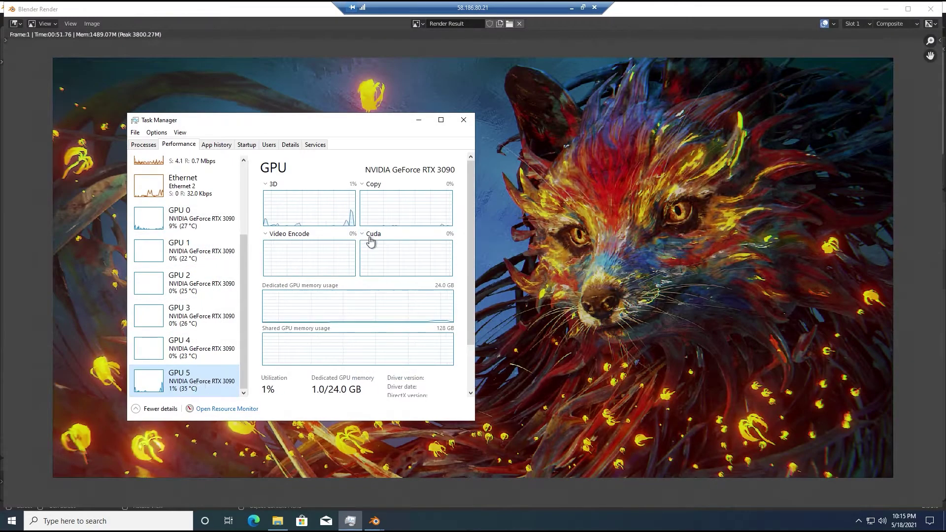
{"action": "left_click", "coordinate": [228, 359]}
{"action": "key", "text": "Down"}
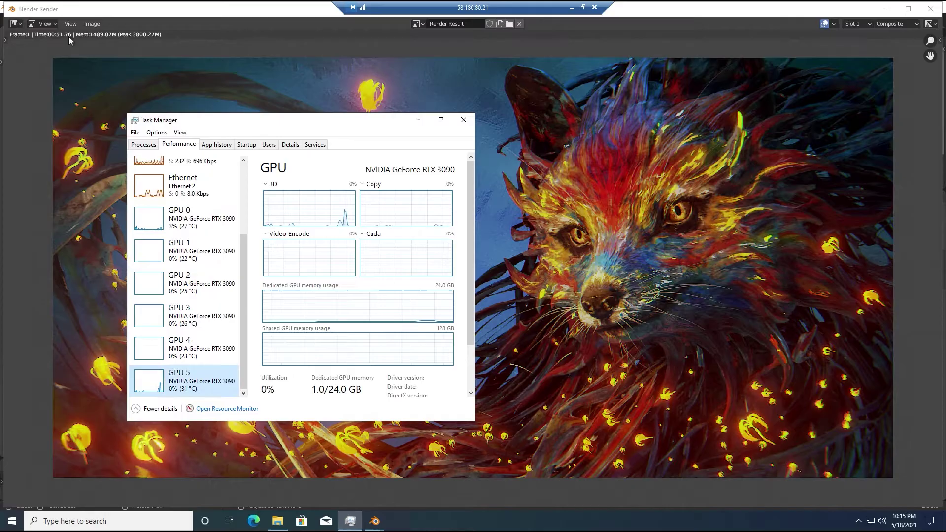
Close the render result, render the Splash Fox image again, and bring up Task Manager to monitor GPU 5.
{"action": "left_click", "coordinate": [933, 9]}
{"action": "left_click", "coordinate": [57, 20]}
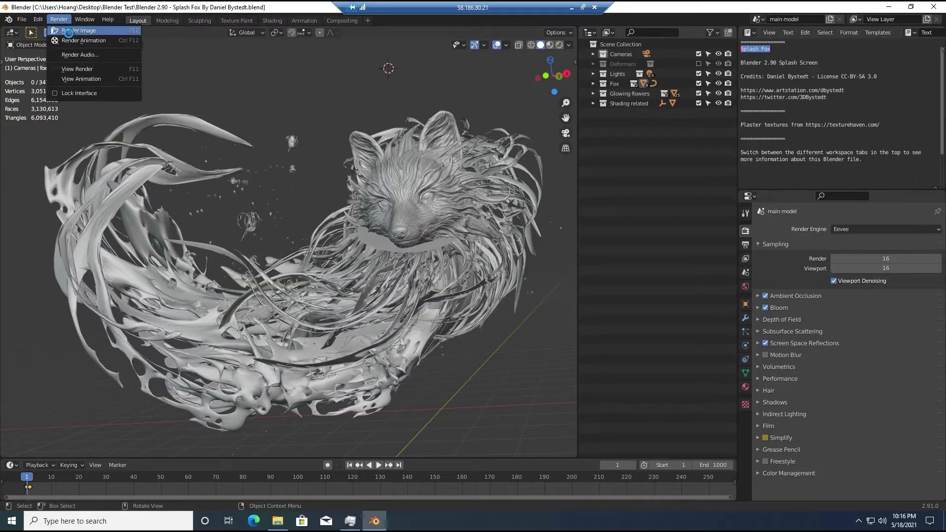
{"action": "left_click", "coordinate": [64, 31]}
{"action": "left_click", "coordinate": [355, 523]}
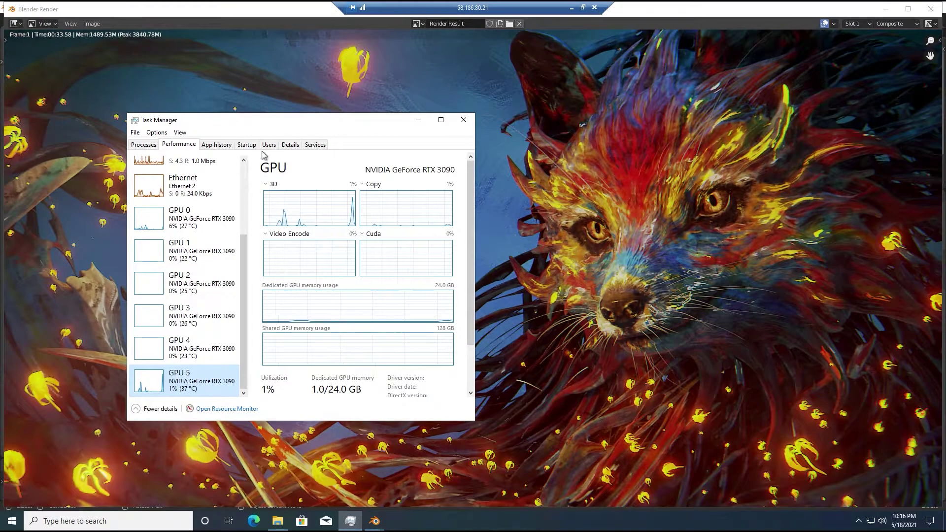
Close the second Splash Fox render result, render the image once more, and view the GPU 5 details in Task Manager.
{"action": "left_click", "coordinate": [930, 9]}
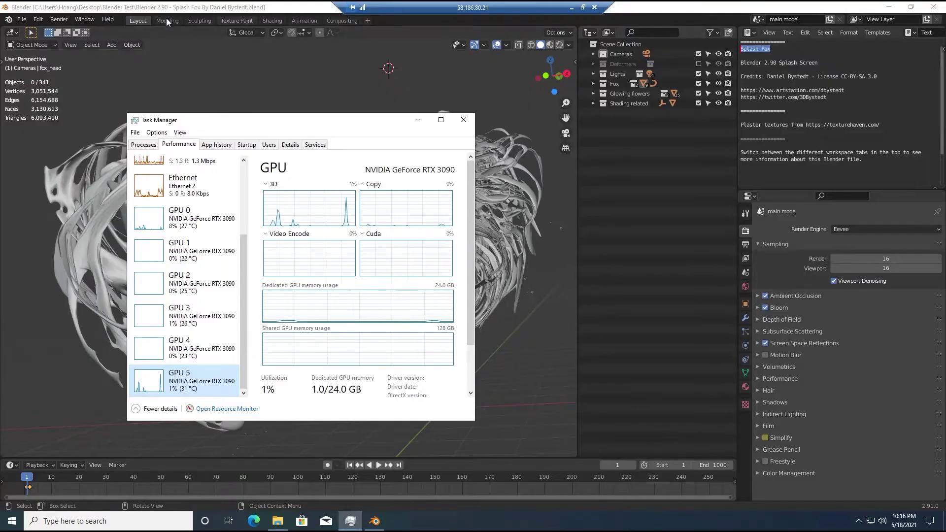
{"action": "left_click", "coordinate": [59, 19]}
{"action": "left_click", "coordinate": [79, 30]}
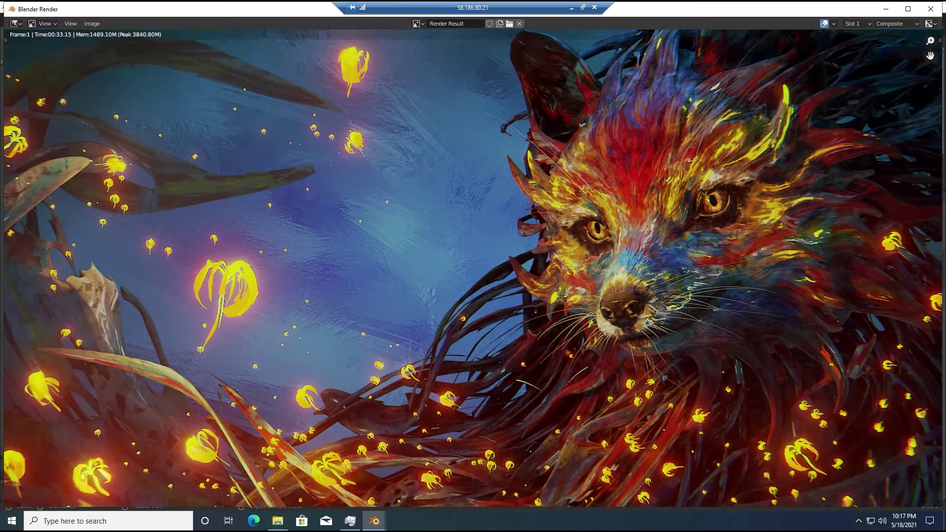
{"action": "scroll", "coordinate": [583, 192], "scroll_direction": "down", "scroll_amount": 1}
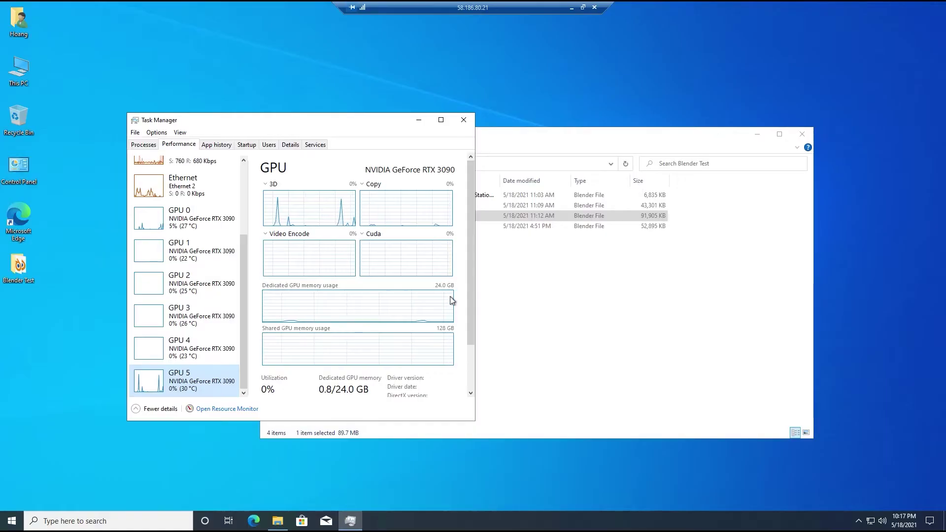
{"action": "left_click_drag", "start_coordinate": [470, 310], "coordinate": [475, 335]}
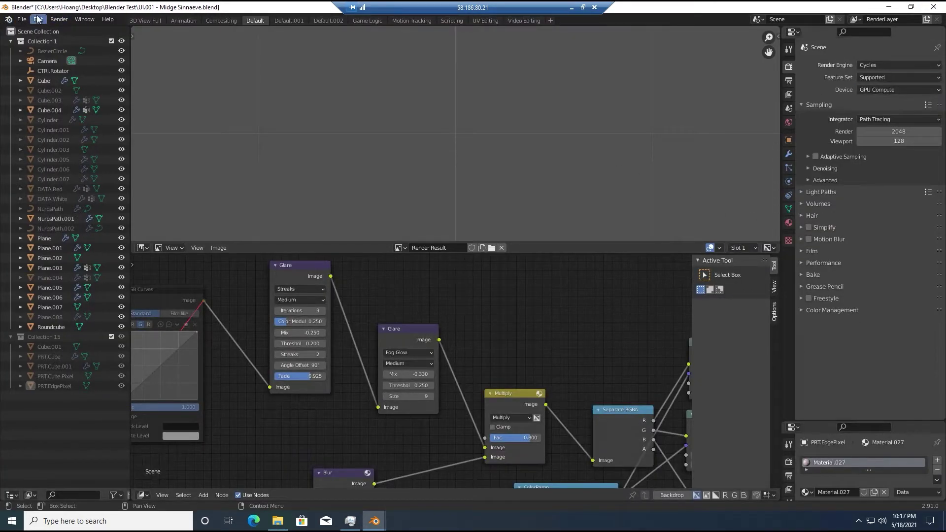
Check the Blender preferences and the output and render settings of the UI.001 file.
{"action": "left_click", "coordinate": [38, 21]}
{"action": "left_click", "coordinate": [63, 159]}
{"action": "left_click", "coordinate": [315, 37]}
{"action": "key", "text": "ctrl+Tab"}
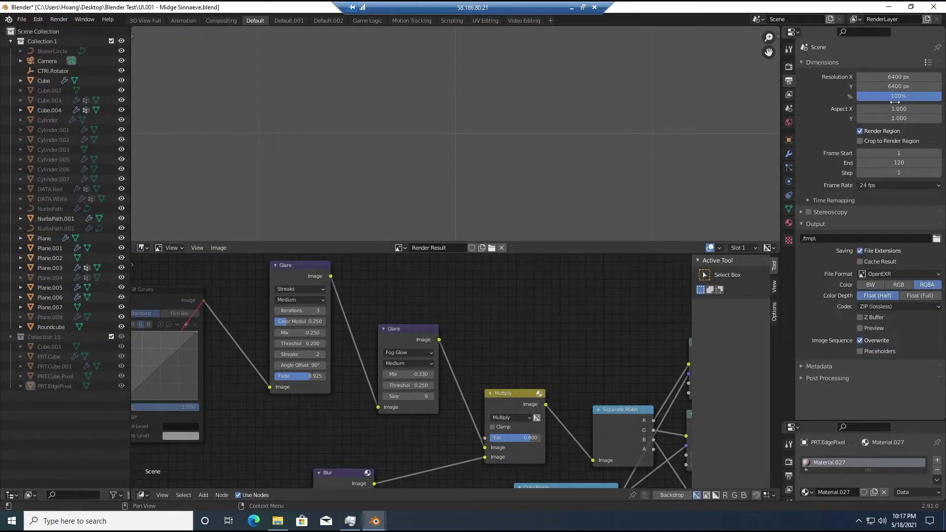
{"action": "left_click", "coordinate": [789, 67]}
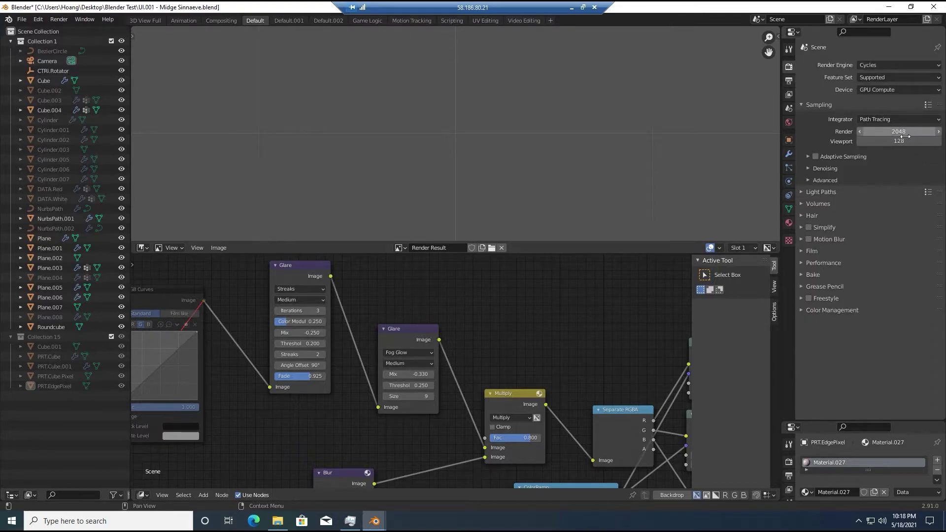
Render the UI.001 scene as a still image and check GPU 0 and the first rendered tiles.
{"action": "left_click", "coordinate": [54, 19]}
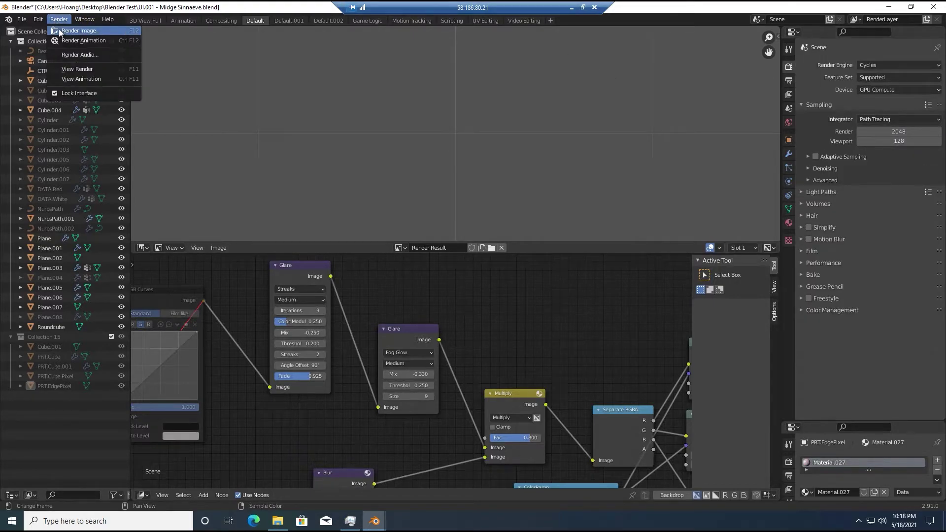
{"action": "left_click", "coordinate": [60, 31]}
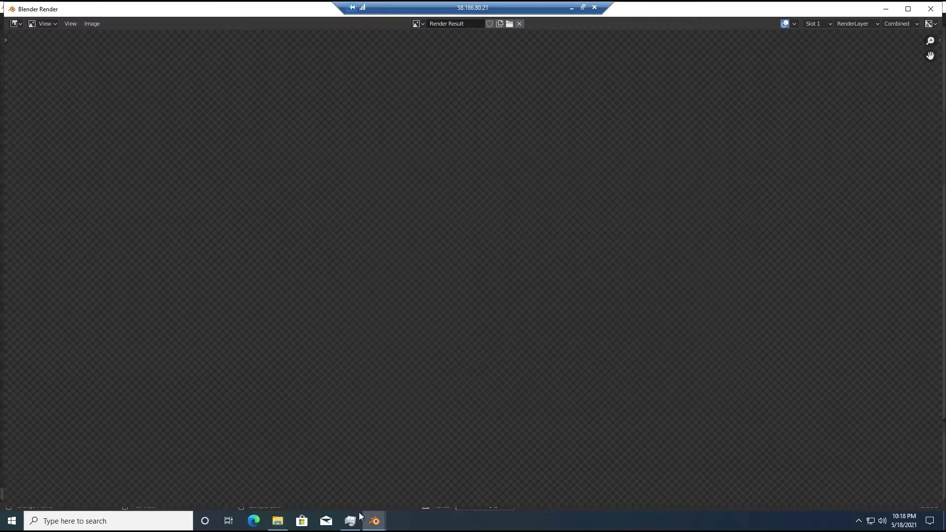
{"action": "left_click", "coordinate": [352, 520]}
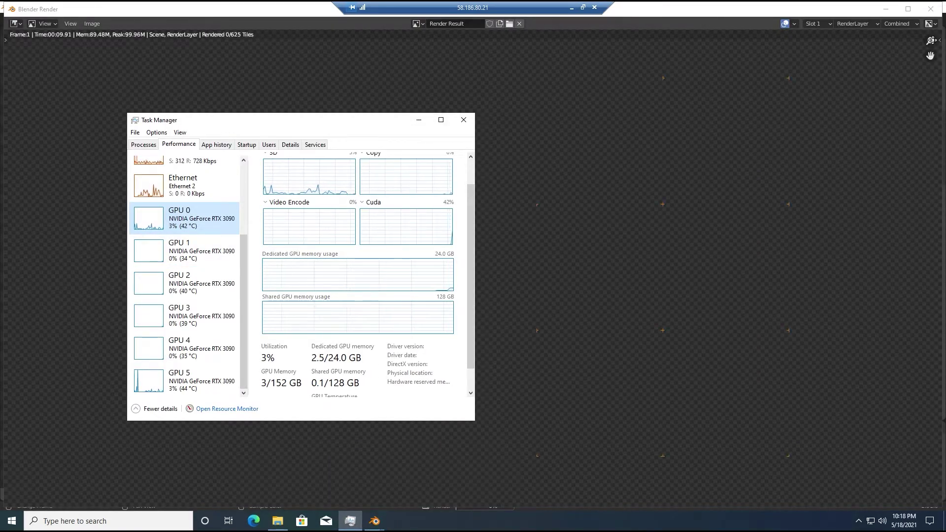
{"action": "left_click", "coordinate": [931, 41]}
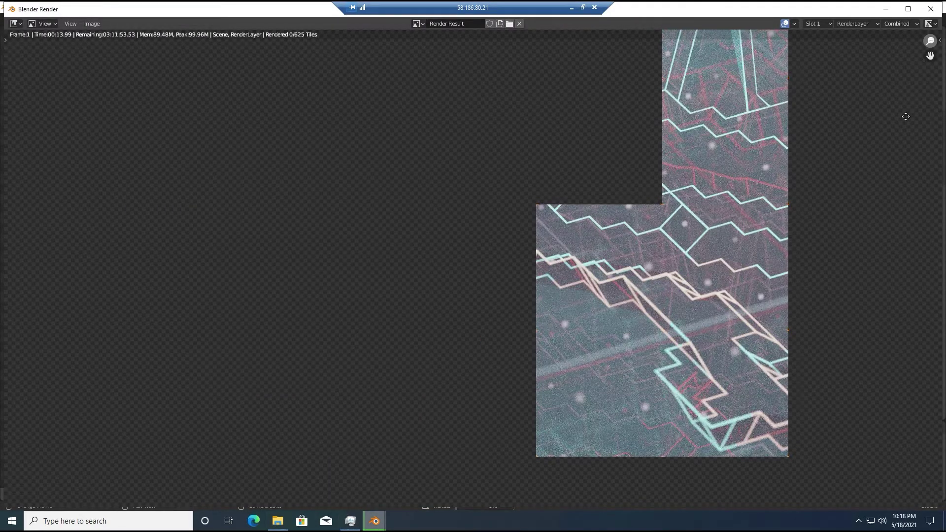
Examine the Cuda usage of GPU 0, GPU 3, GPU 4 and GPU 5 during the UI.001 render and minimize Task Manager.
{"action": "left_click", "coordinate": [351, 521]}
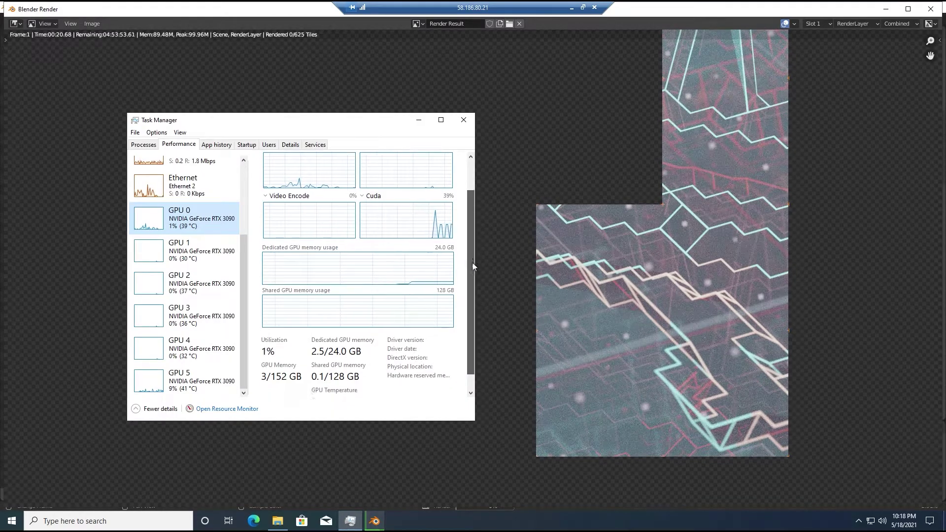
{"action": "left_click", "coordinate": [204, 348]}
{"action": "left_click", "coordinate": [203, 386]}
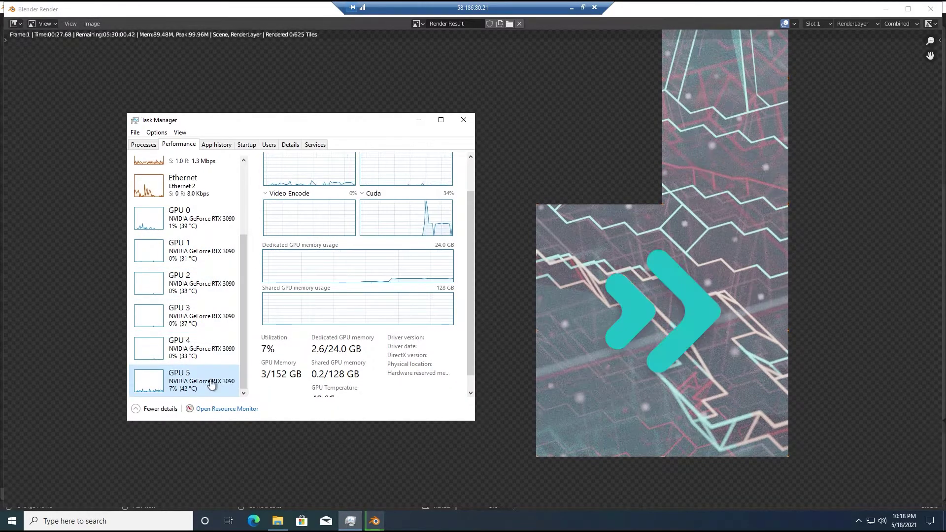
{"action": "left_click", "coordinate": [202, 221]}
{"action": "left_click", "coordinate": [203, 316]}
{"action": "left_click", "coordinate": [207, 217]}
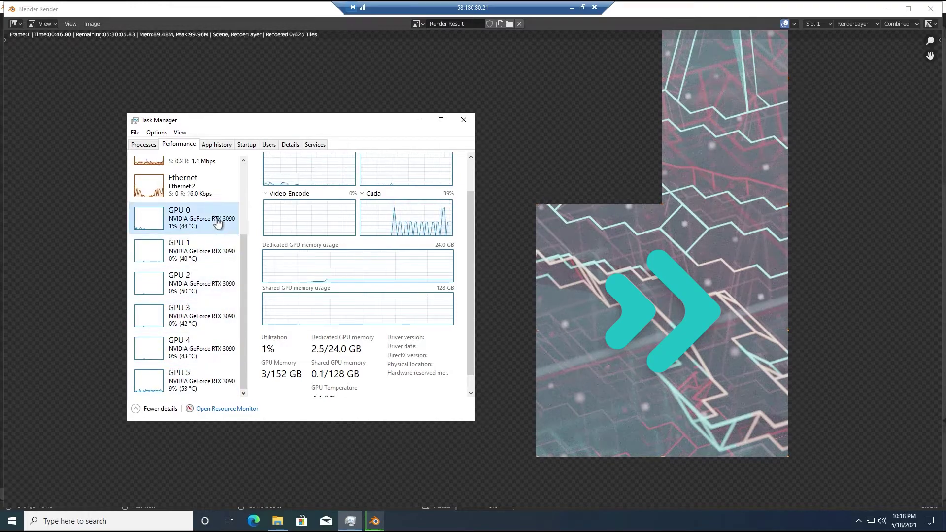
{"action": "left_click", "coordinate": [207, 382]}
{"action": "left_click", "coordinate": [419, 119]}
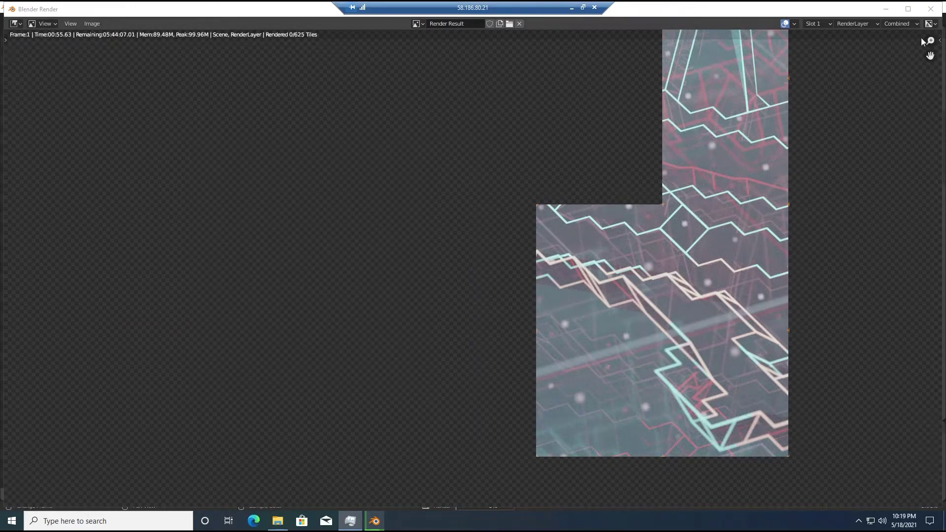
Stop the UI.001 render, set the render samples to 128 and render the image again.
{"action": "left_click", "coordinate": [931, 9]}
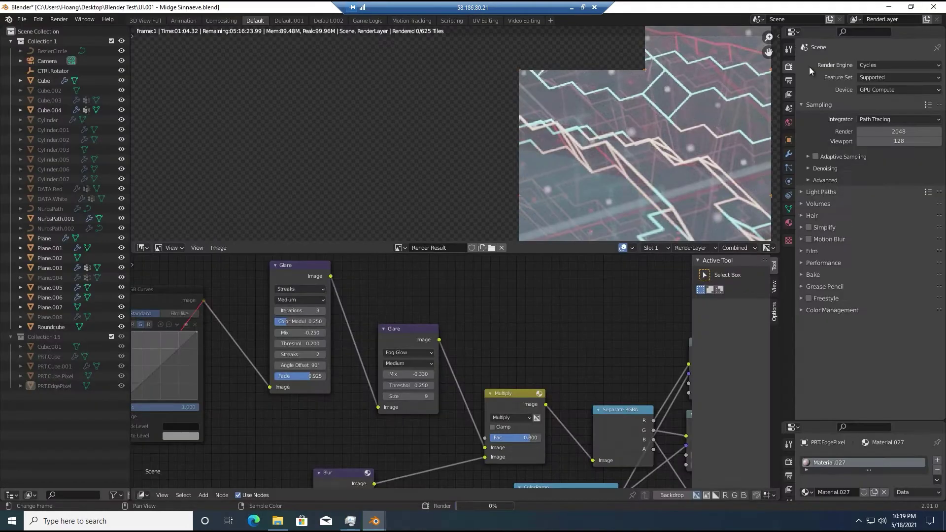
{"action": "left_click_drag", "start_coordinate": [769, 37], "coordinate": [769, 171]}
{"action": "left_click", "coordinate": [877, 131]}
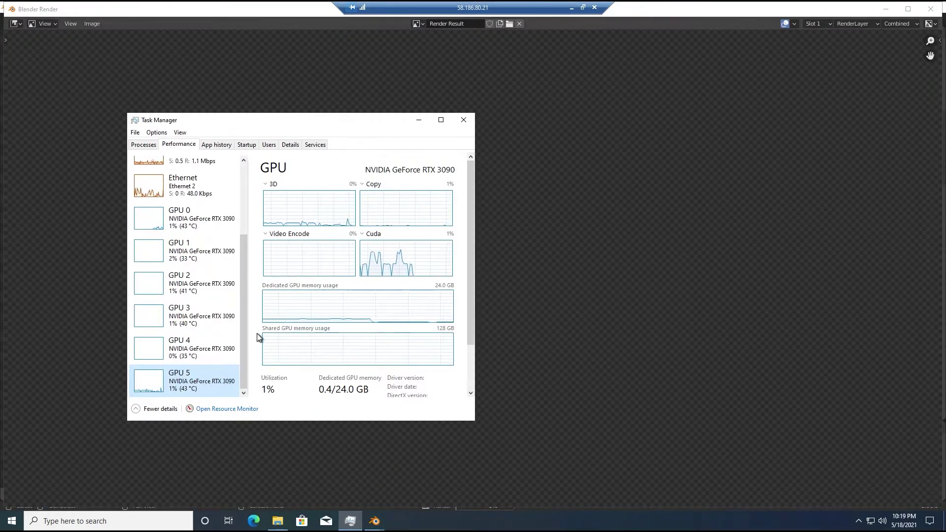
Examine the Cuda usage of the individual GPUs during the UI.001 render at 128 samples and minimize Task Manager.
{"action": "left_click", "coordinate": [225, 321]}
{"action": "left_click", "coordinate": [217, 259]}
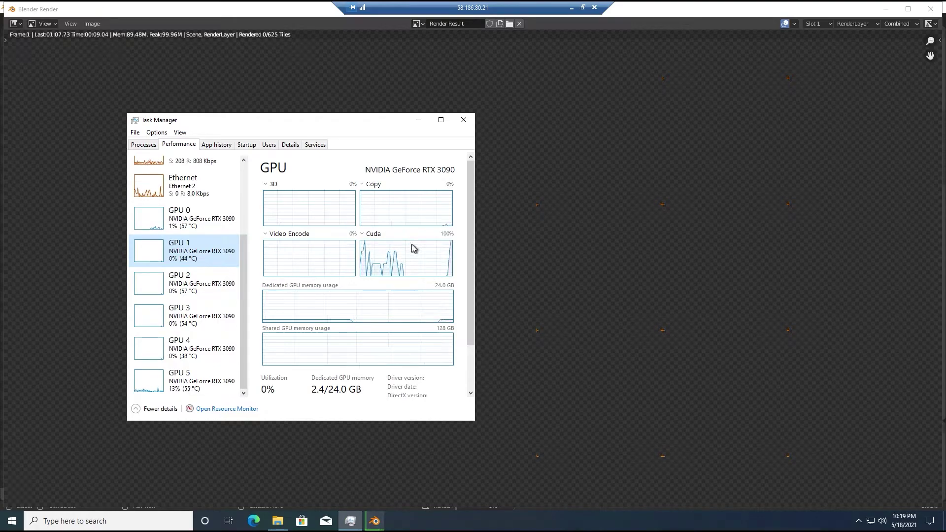
{"action": "left_click", "coordinate": [236, 292]}
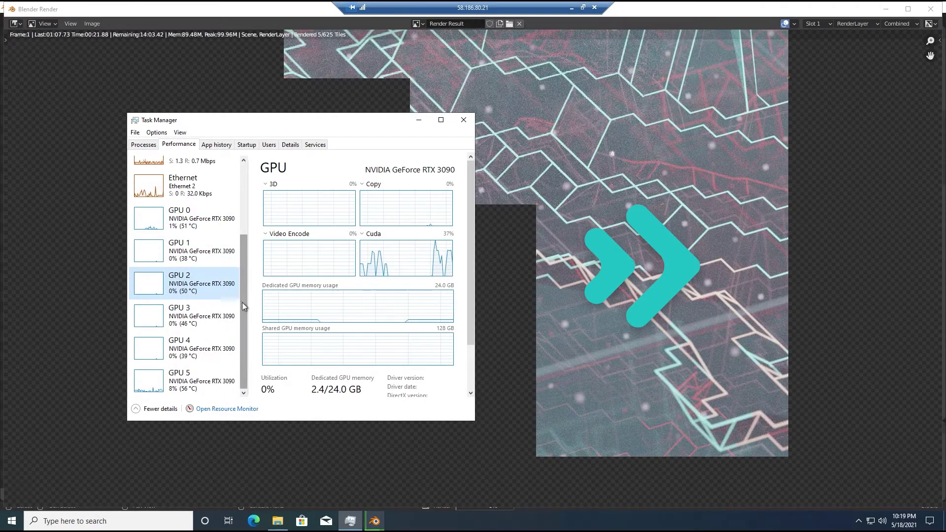
{"action": "left_click", "coordinate": [218, 329]}
{"action": "left_click", "coordinate": [197, 219]}
{"action": "left_click", "coordinate": [192, 385]}
{"action": "left_click", "coordinate": [418, 120]}
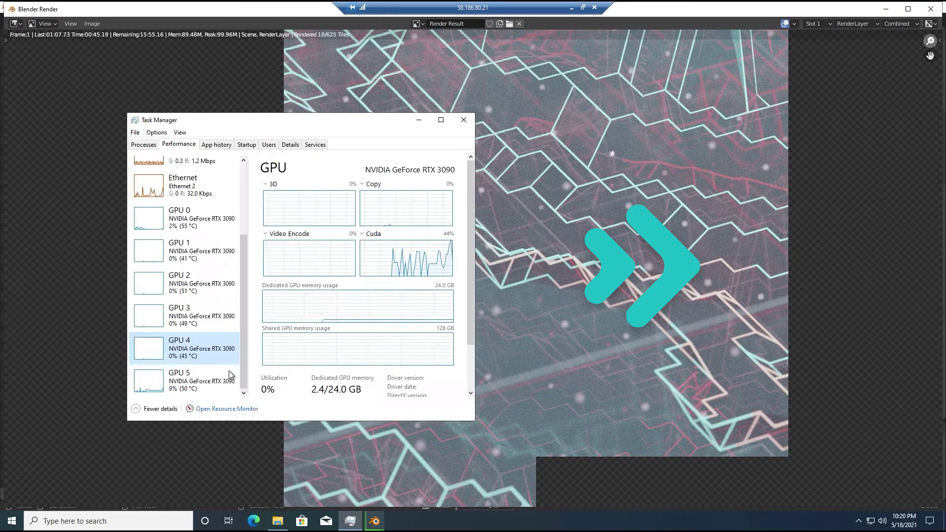
Close the render window, show the Default.002 workspace and quit Blender without saving the UI.001 changes.
{"action": "left_click", "coordinate": [931, 10]}
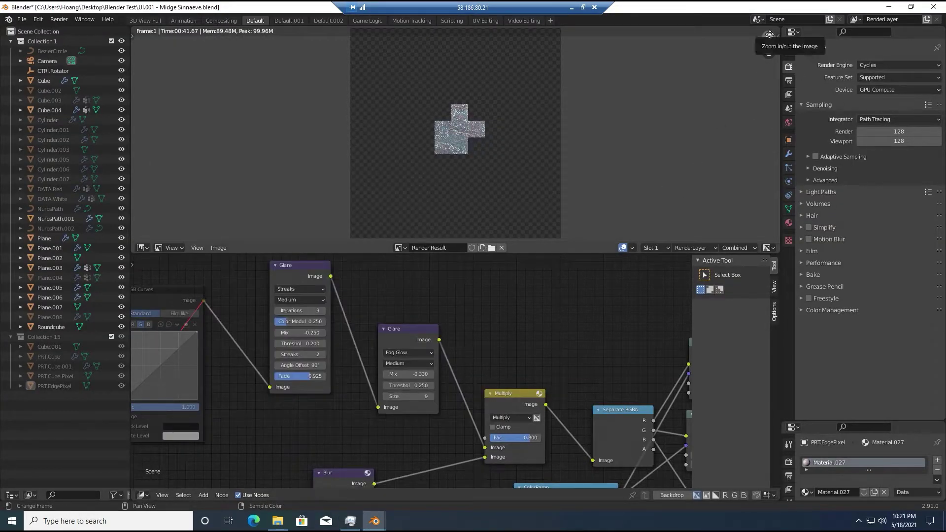
{"action": "left_click", "coordinate": [328, 20]}
{"action": "left_click", "coordinate": [935, 7]}
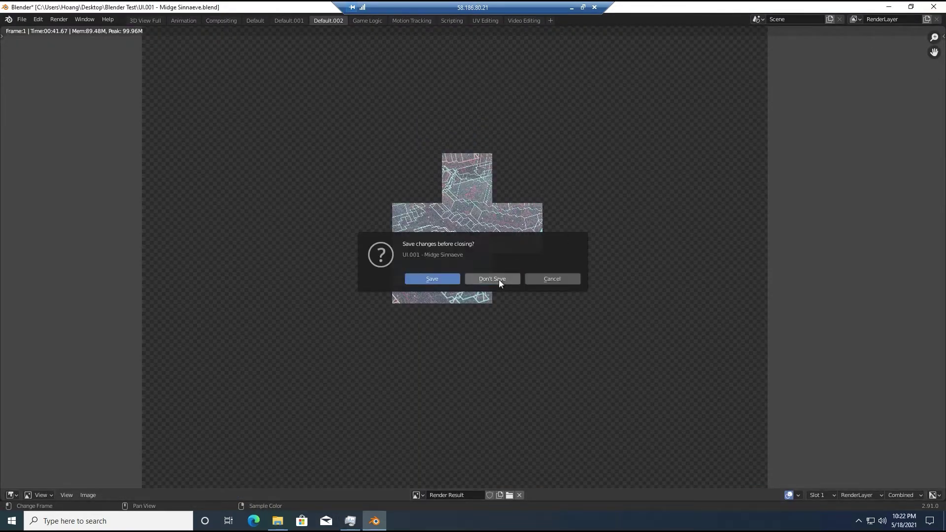
{"action": "left_click", "coordinate": [498, 279]}
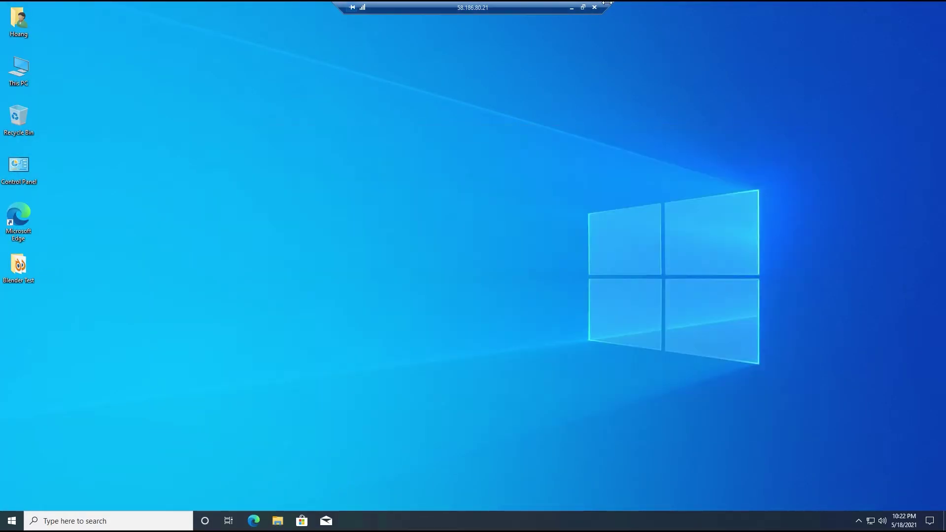
Reduce the full-screen remote session to a movable window and refresh the remote desktop.
{"action": "left_click", "coordinate": [583, 7]}
{"action": "left_click_drag", "start_coordinate": [274, 74], "coordinate": [194, 35]}
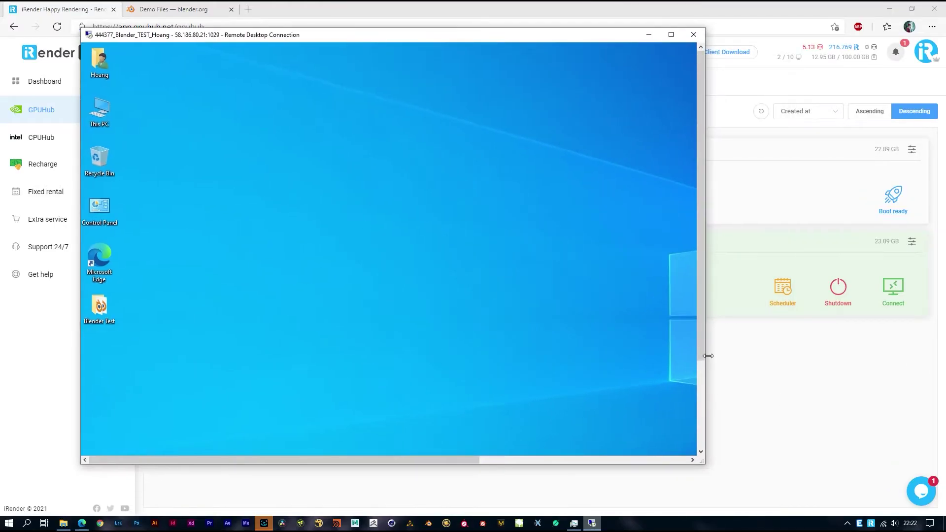
{"action": "left_click_drag", "start_coordinate": [701, 353], "coordinate": [701, 439]}
{"action": "left_click", "coordinate": [92, 446]}
{"action": "left_click", "coordinate": [93, 422]}
{"action": "right_click", "coordinate": [511, 190]}
{"action": "left_click", "coordinate": [537, 217]}
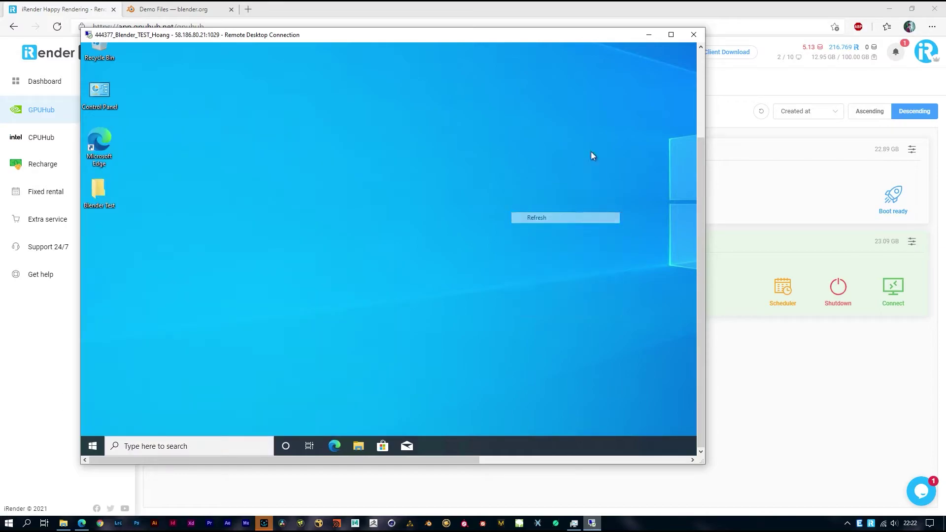
Shut down the 6 x RTX 3090 GPU Server 8 machine in GPUHub.
{"action": "left_click", "coordinate": [782, 231]}
{"action": "left_click", "coordinate": [838, 288]}
{"action": "left_click", "coordinate": [587, 348]}
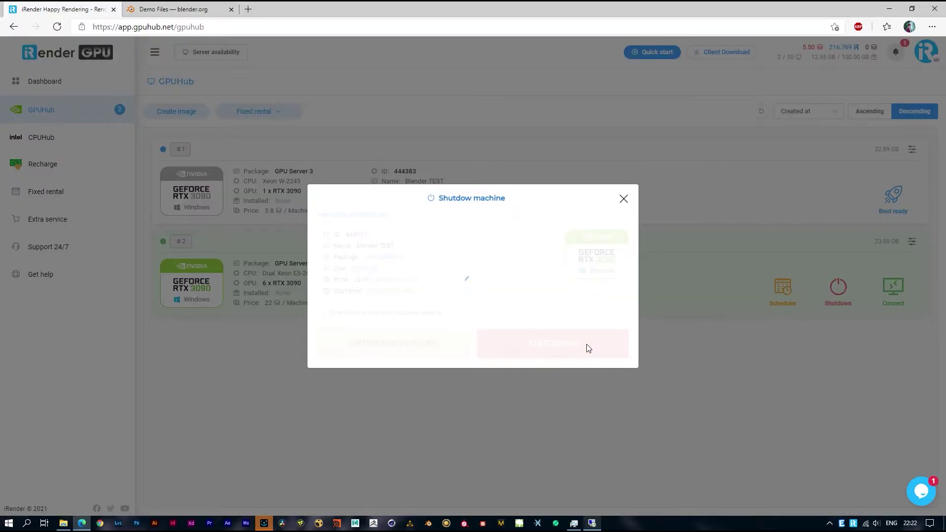
{"action": "left_click", "coordinate": [527, 393]}
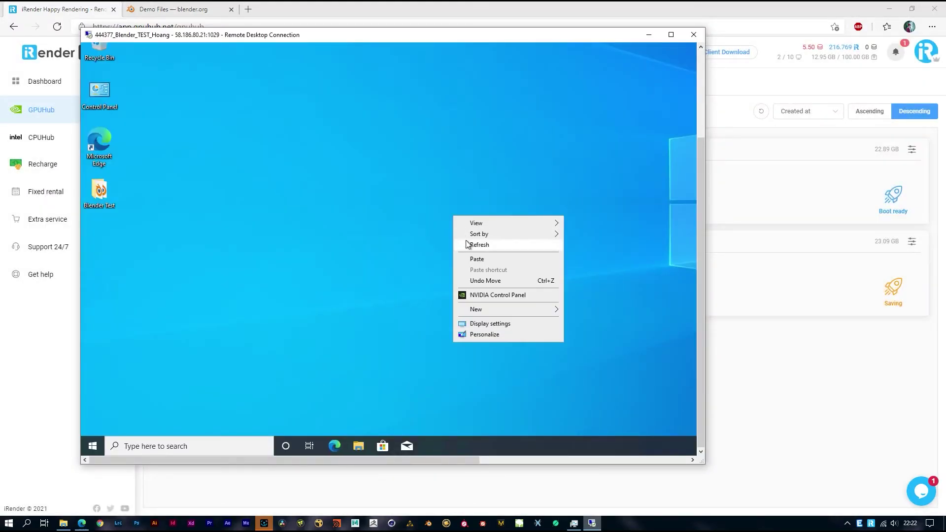
Close the Remote Desktop window and delete the old connection file from the Downloads folder.
{"action": "left_click", "coordinate": [443, 202]}
{"action": "left_click", "coordinate": [694, 34]}
{"action": "left_click", "coordinate": [428, 265]}
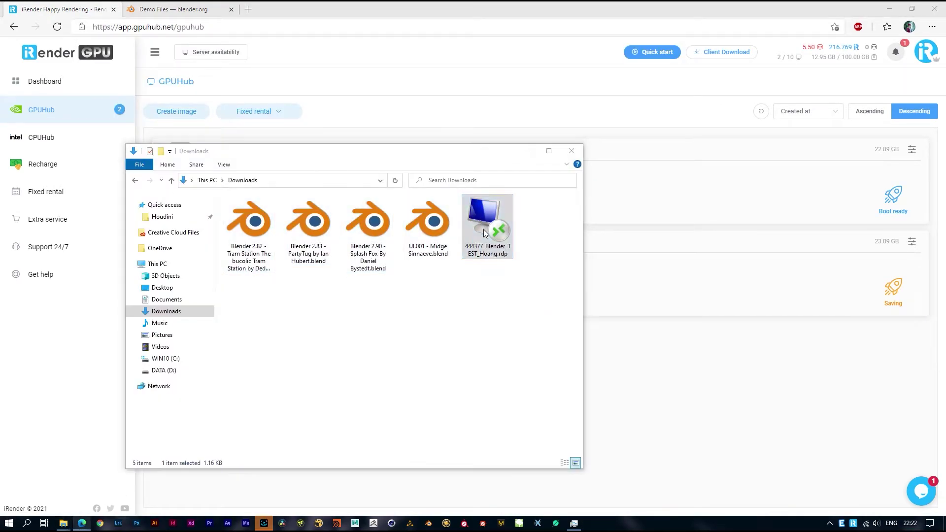
{"action": "key", "text": "Delete"}
{"action": "right_click", "coordinate": [419, 264]}
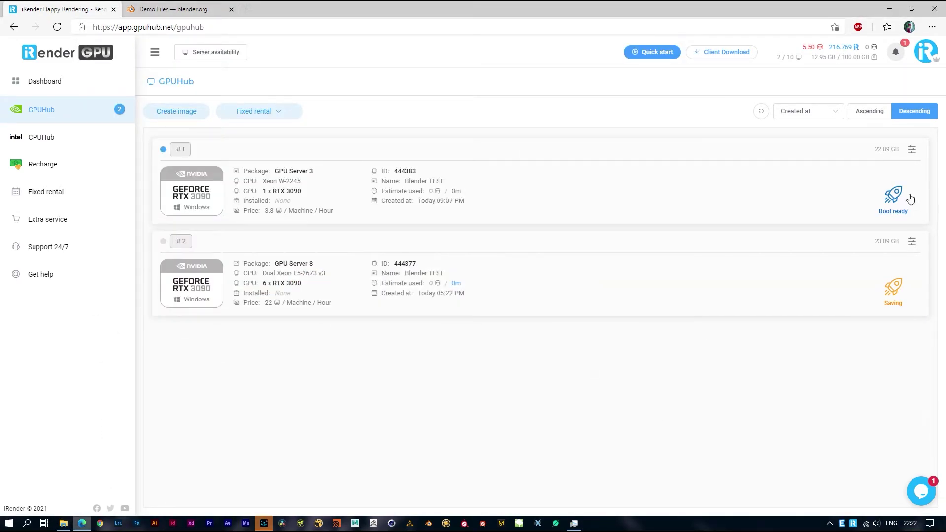
Boot the 1 x RTX 3090 GPU Server 3 machine and download its remote desktop connection file.
{"action": "left_click", "coordinate": [893, 194]}
{"action": "left_click", "coordinate": [532, 348]}
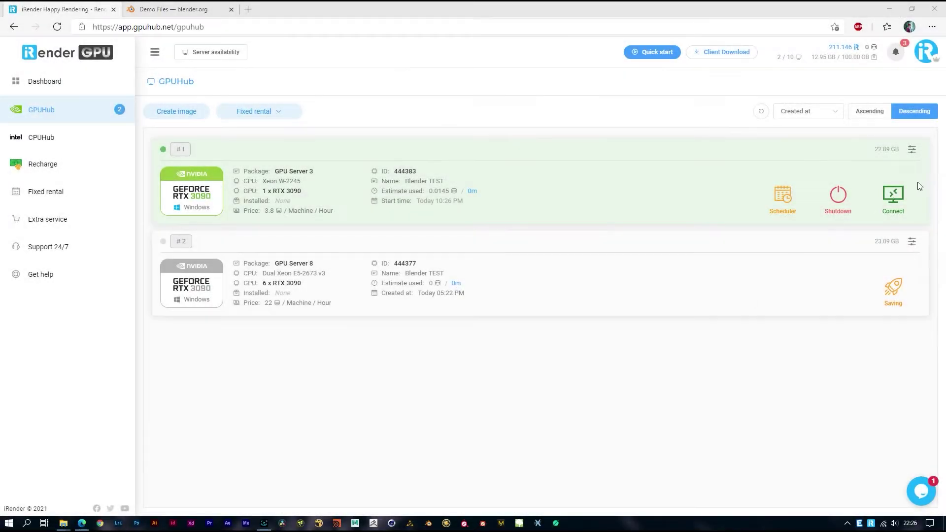
{"action": "left_click", "coordinate": [893, 196]}
{"action": "left_click", "coordinate": [479, 401]}
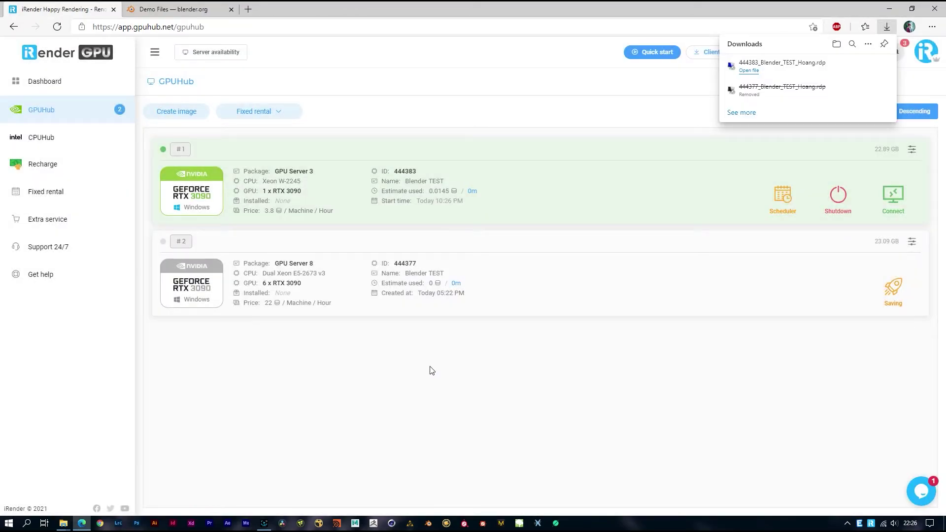
Open the downloaded connection file and sign in to the GPU Server 3 machine with the account password.
{"action": "left_click", "coordinate": [750, 72]}
{"action": "left_click", "coordinate": [543, 318]}
{"action": "type", "text": "••••••••••••"}
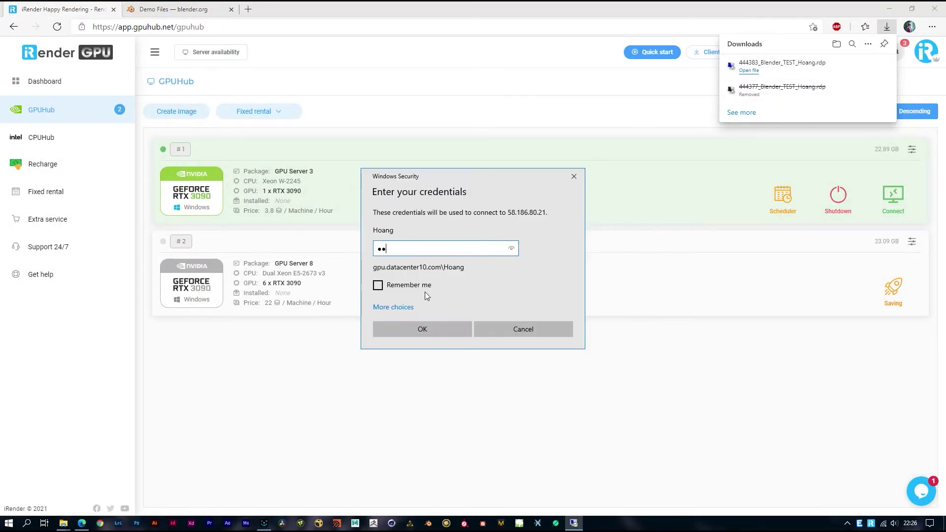
{"action": "key", "text": "Return"}
{"action": "left_click", "coordinate": [502, 340]}
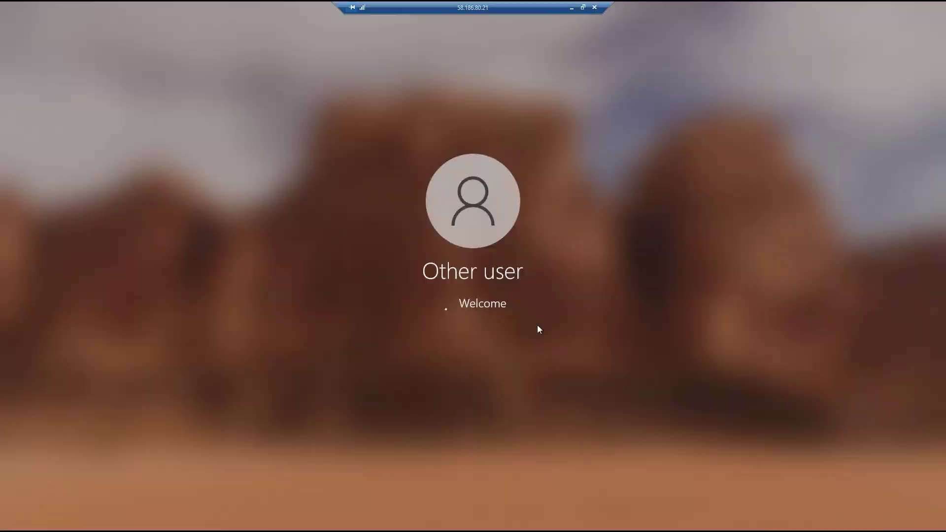
{"action": "left_click", "coordinate": [583, 7]}
{"action": "left_click_drag", "start_coordinate": [56, 7], "coordinate": [229, 63]}
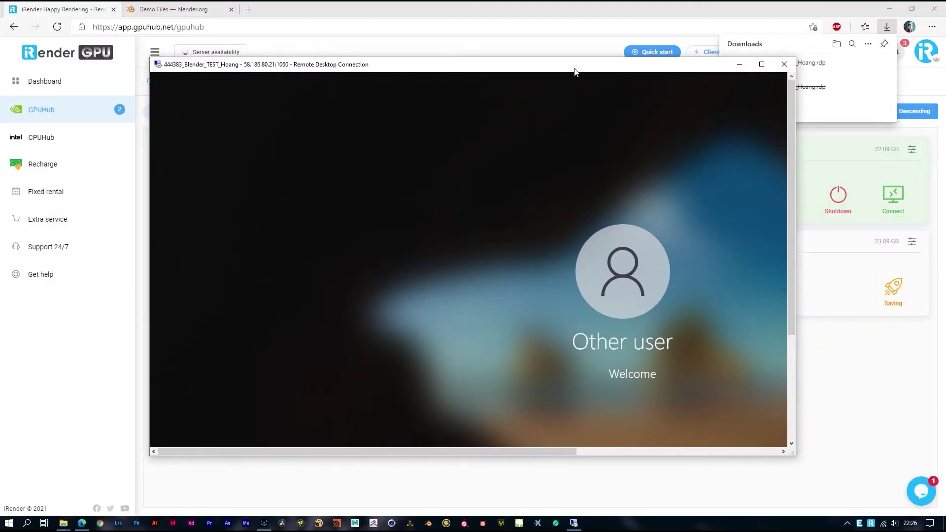
{"action": "left_click", "coordinate": [760, 67]}
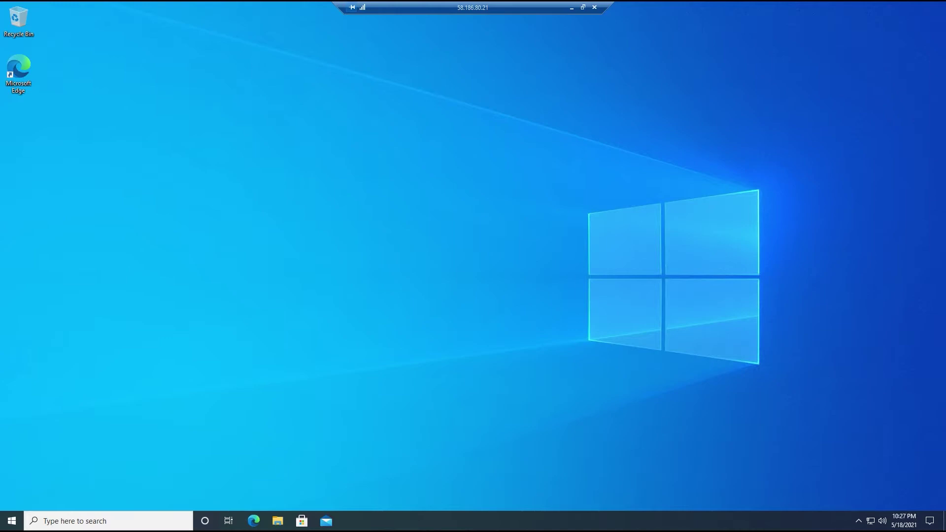
Open Task Manager with full details on the new server and show the performance of GPU 0.
{"action": "right_click", "coordinate": [567, 521]}
{"action": "left_click", "coordinate": [620, 486]}
{"action": "left_click", "coordinate": [27, 181]}
{"action": "left_click", "coordinate": [131, 59]}
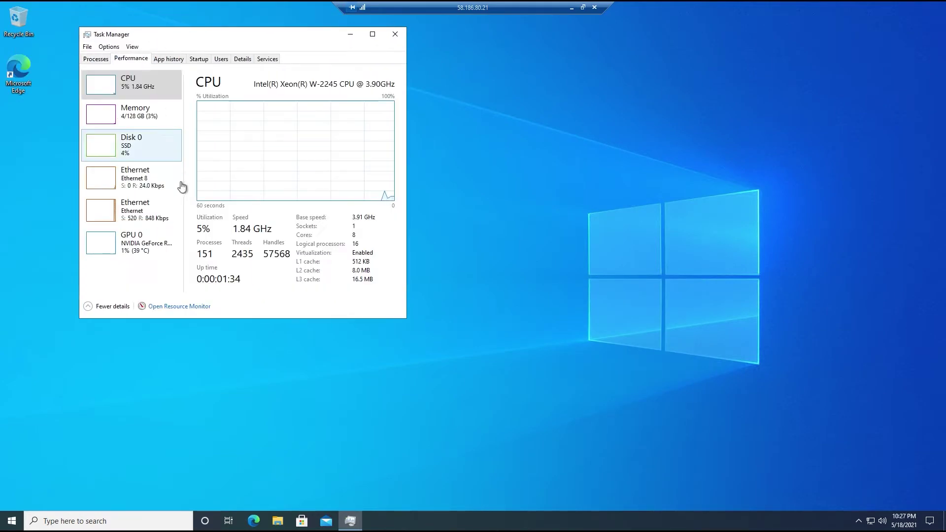
{"action": "left_click", "coordinate": [143, 242]}
Widen and reposition the Task Manager window, and switch the Video Decode graph of GPU 0 to Cuda.
{"action": "left_click_drag", "start_coordinate": [210, 30], "coordinate": [289, 84]}
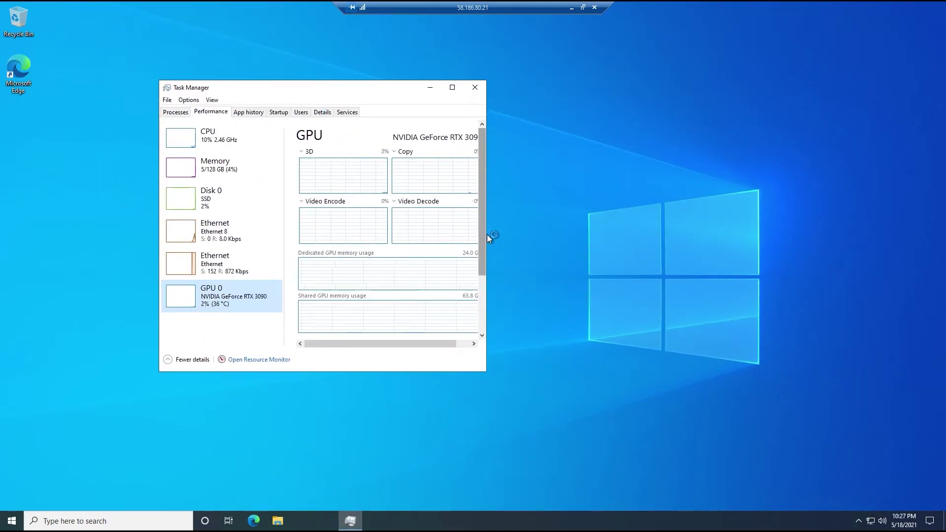
{"action": "left_click_drag", "start_coordinate": [487, 234], "coordinate": [514, 235]}
{"action": "left_click_drag", "start_coordinate": [419, 91], "coordinate": [550, 97]}
{"action": "left_click", "coordinate": [497, 207]}
{"action": "left_click", "coordinate": [510, 348]}
Refresh the desktop, minimize Task Manager and open the NVIDIA Control Panel.
{"action": "right_click", "coordinate": [638, 249]}
{"action": "left_click", "coordinate": [648, 278]}
{"action": "right_click", "coordinate": [673, 271]}
{"action": "left_click", "coordinate": [689, 302]}
{"action": "left_click", "coordinate": [573, 100]}
{"action": "right_click", "coordinate": [386, 122]}
{"action": "left_click", "coordinate": [424, 186]}
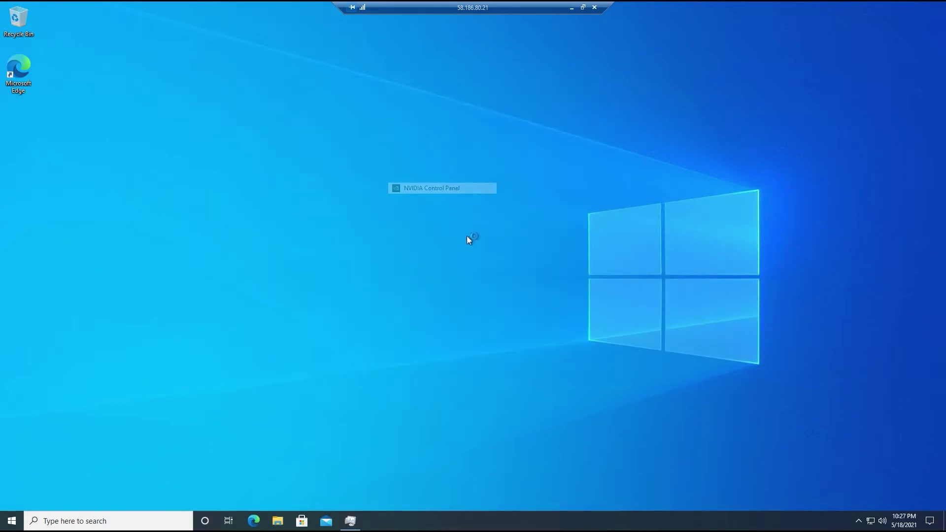
{"action": "left_click", "coordinate": [536, 359]}
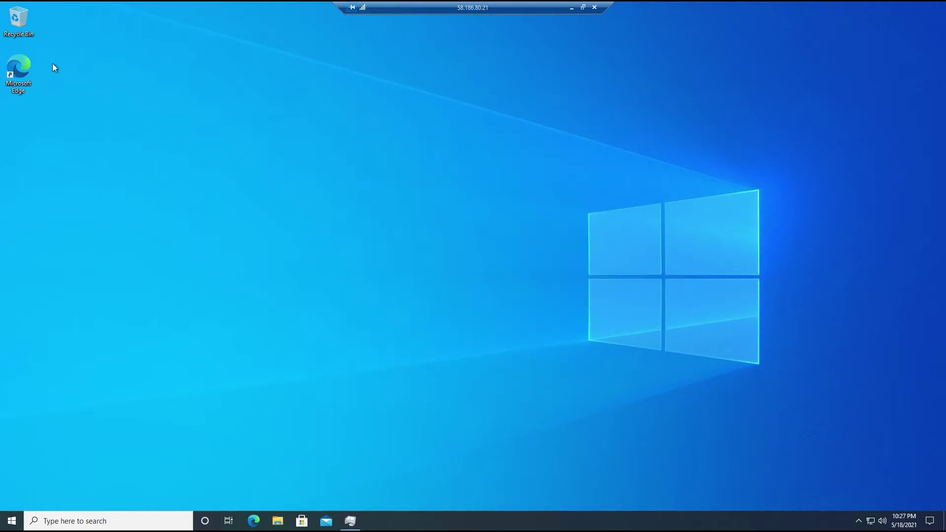
Open the Blender folder on the Softwares (X:) drive and check GPU 0 briefly in Task Manager.
{"action": "left_click", "coordinate": [277, 521]}
{"action": "left_click", "coordinate": [248, 270]}
{"action": "double_click", "coordinate": [365, 317]}
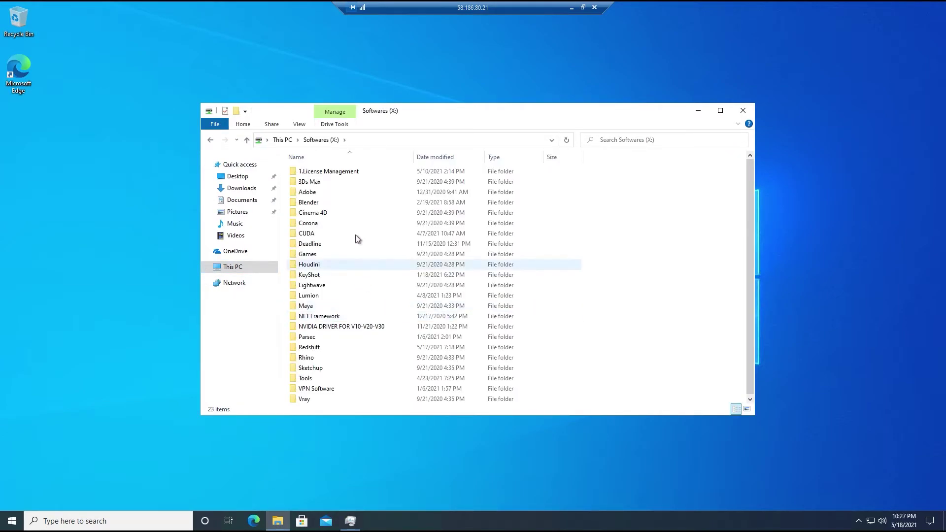
{"action": "double_click", "coordinate": [339, 202]}
{"action": "left_click", "coordinate": [352, 521]}
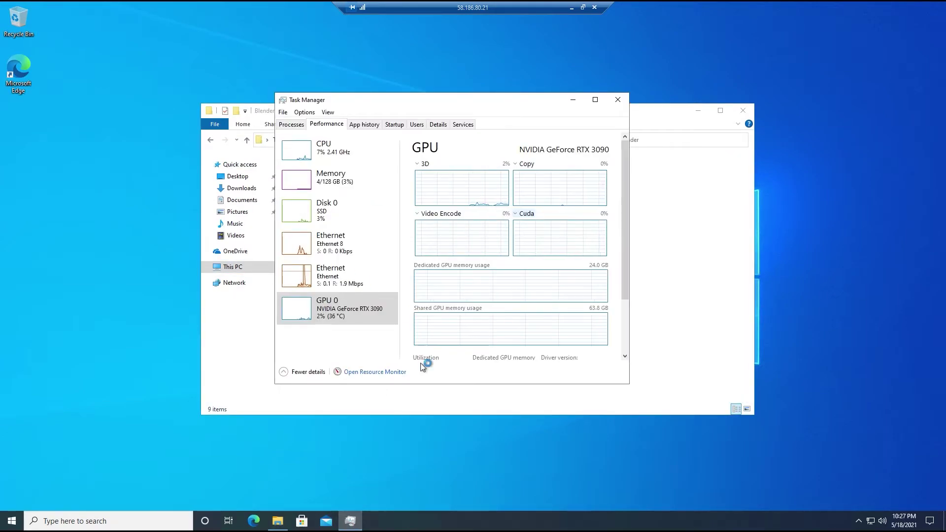
{"action": "left_click", "coordinate": [351, 521]}
Copy the blender-2.90.1-windows64 installer to the Downloads folder and close the NVIDIA Control Panel.
{"action": "left_click", "coordinate": [345, 254]}
{"action": "left_click", "coordinate": [354, 244]}
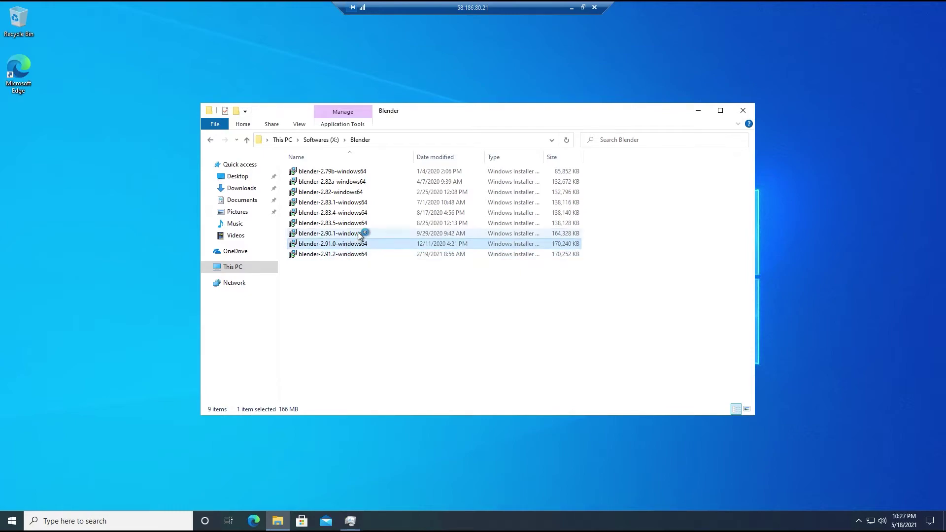
{"action": "left_click", "coordinate": [354, 255]}
{"action": "left_click", "coordinate": [345, 233]}
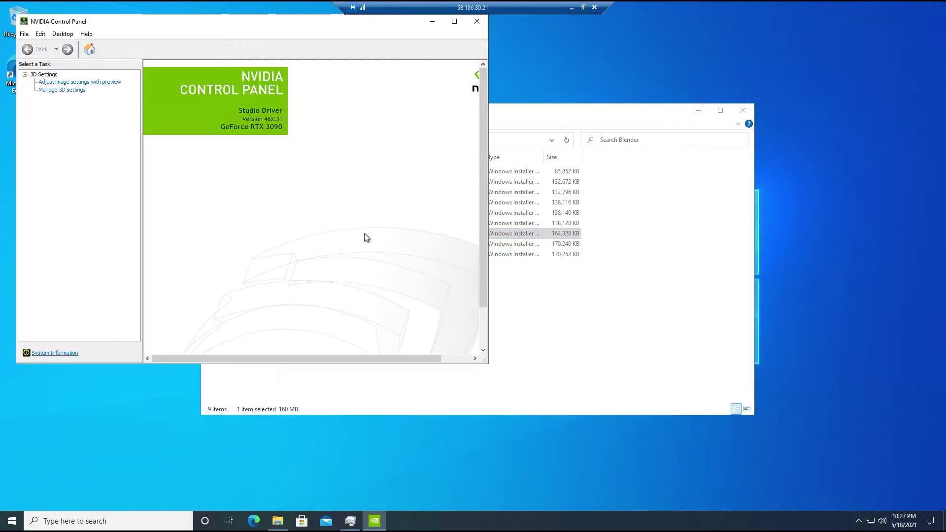
{"action": "left_click", "coordinate": [477, 23]}
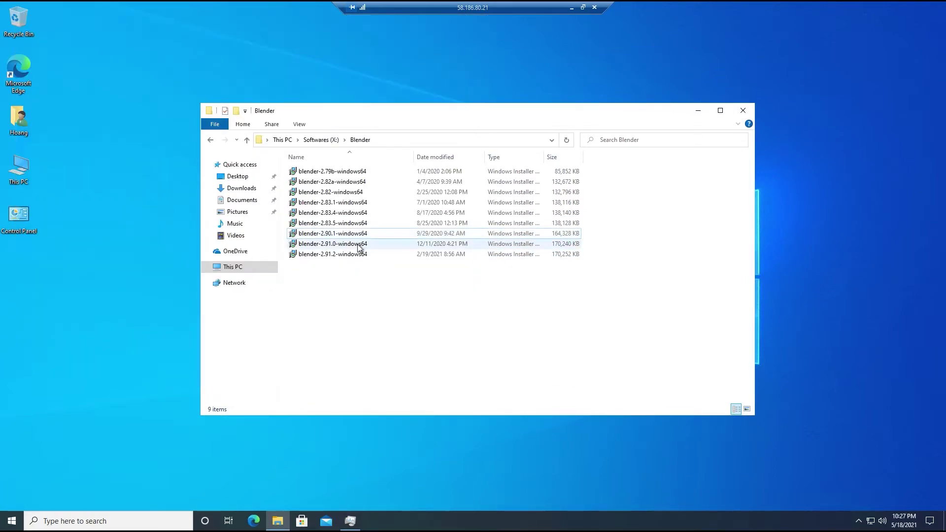
{"action": "left_click", "coordinate": [241, 189]}
{"action": "key", "text": "ctrl+v"}
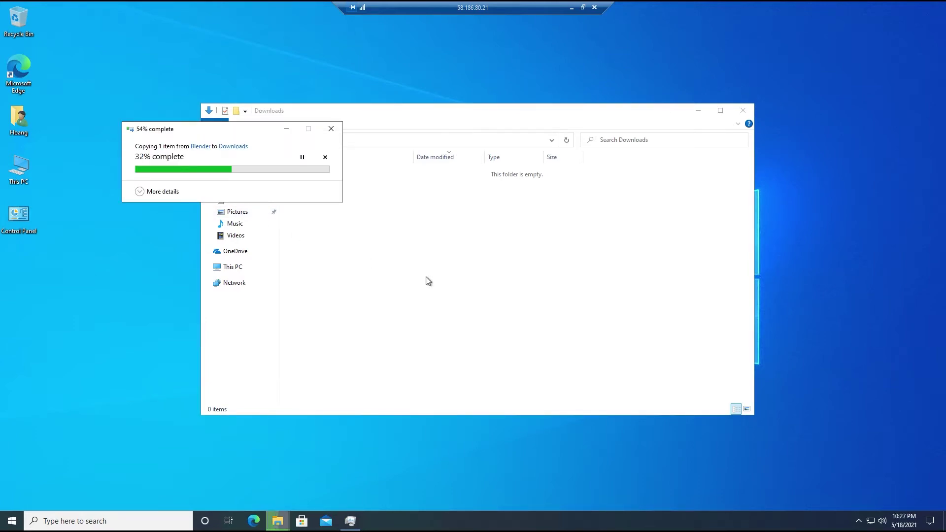
Install Blender from the blender-2.90.1-windows64 installer, accepting the licence and keeping the default features and install location.
{"action": "left_click", "coordinate": [356, 187]}
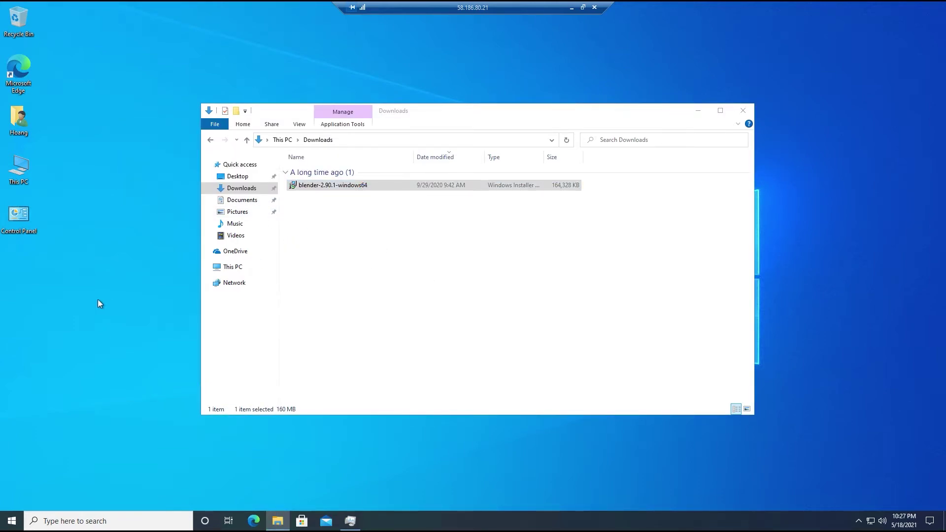
{"action": "left_click", "coordinate": [527, 338]}
{"action": "left_click", "coordinate": [369, 313]}
{"action": "left_click", "coordinate": [532, 339]}
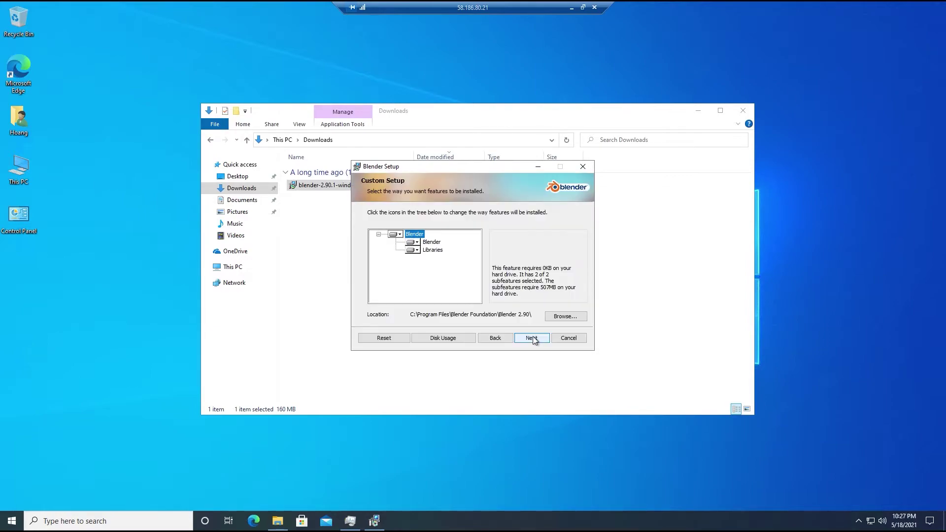
{"action": "left_click", "coordinate": [527, 338]}
{"action": "left_click", "coordinate": [529, 338]}
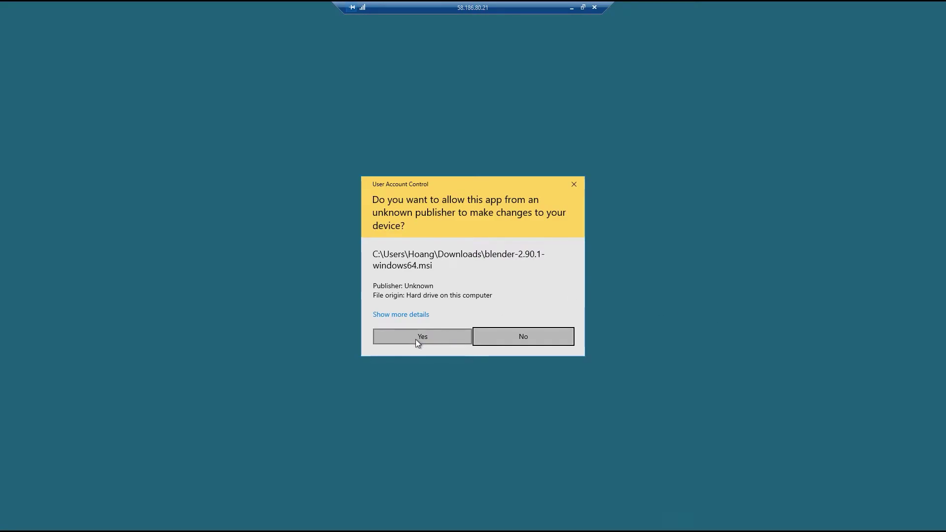
{"action": "left_click", "coordinate": [416, 339]}
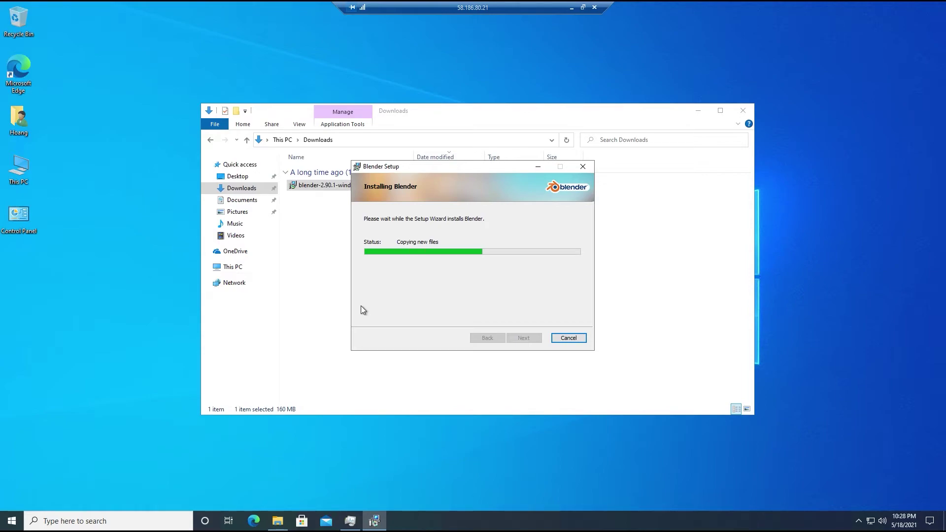
Show the CPU performance in the remote machine's Task Manager and change its graph to logical processors.
{"action": "left_click", "coordinate": [350, 521]}
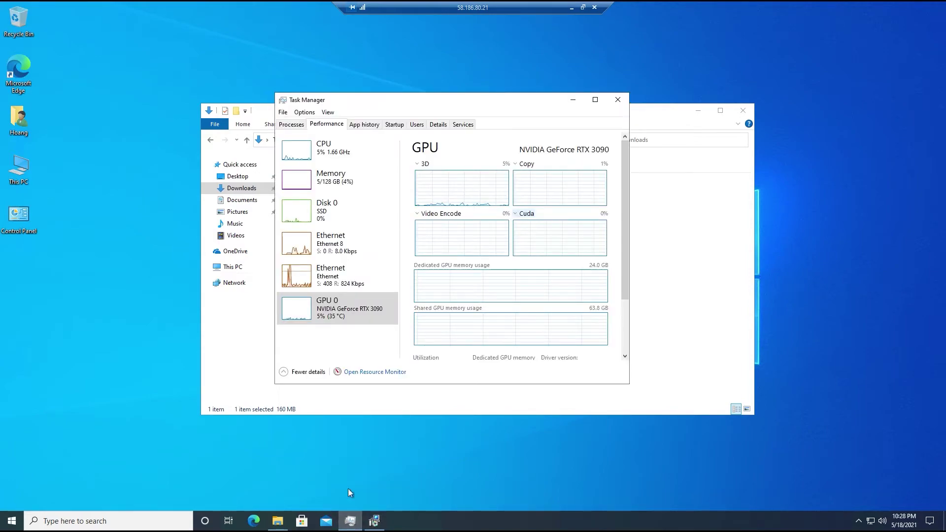
{"action": "left_click", "coordinate": [376, 154]}
{"action": "right_click", "coordinate": [493, 200]}
{"action": "mouse_move", "coordinate": [566, 206]}
{"action": "left_click", "coordinate": [641, 218]}
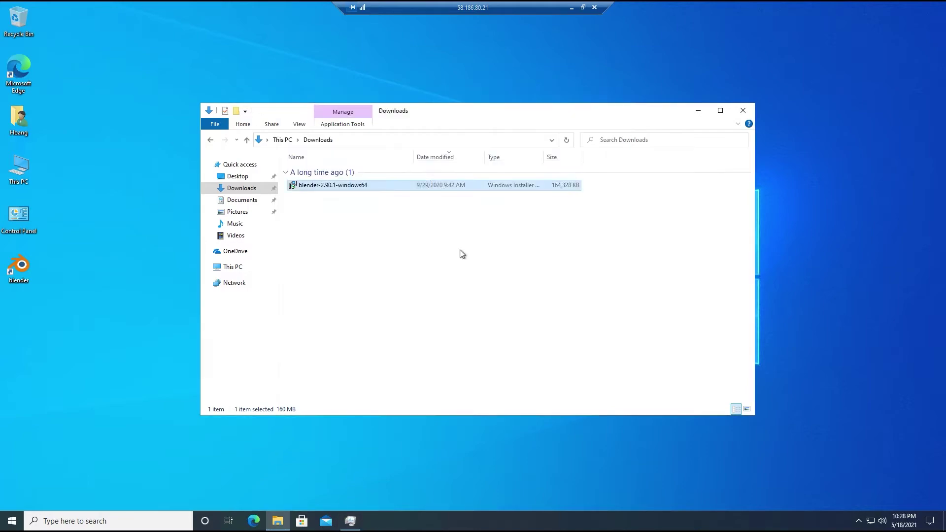
Permanently delete the blender-2.90.1-windows64 installer from Downloads and remove the Blender shortcut from the desktop.
{"action": "key", "text": "shift+Delete"}
{"action": "left_click", "coordinate": [512, 306]}
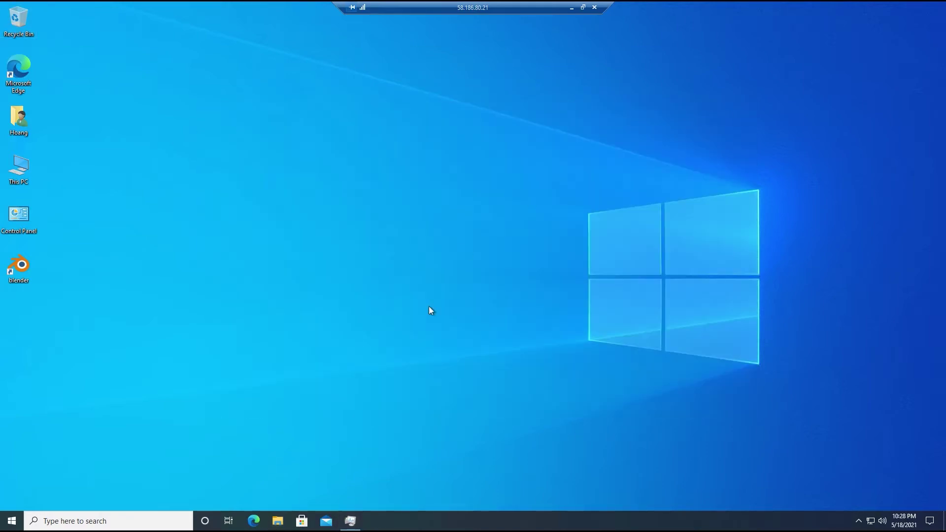
{"action": "key", "text": "Delete"}
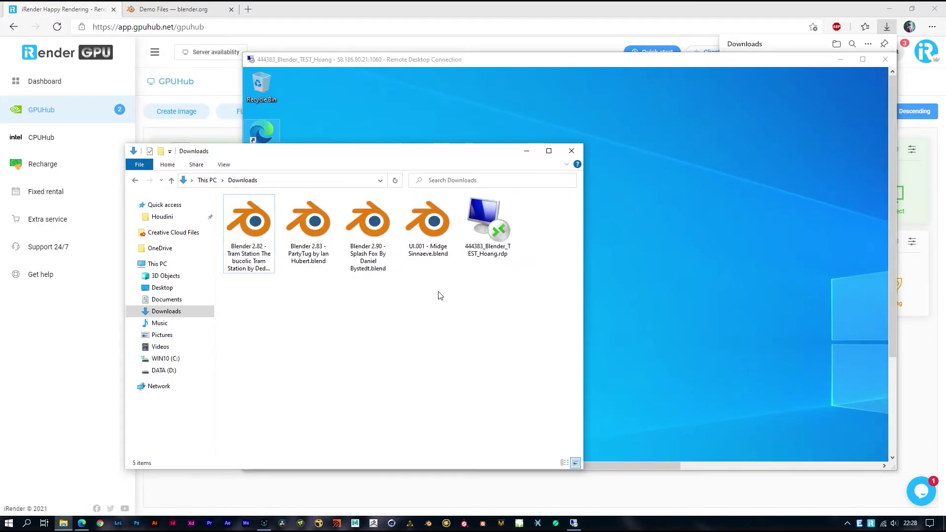
Copy the four Blender demo files from the local Downloads folder to the remote desktop and maximize the remote session.
{"action": "right_click", "coordinate": [266, 229]}
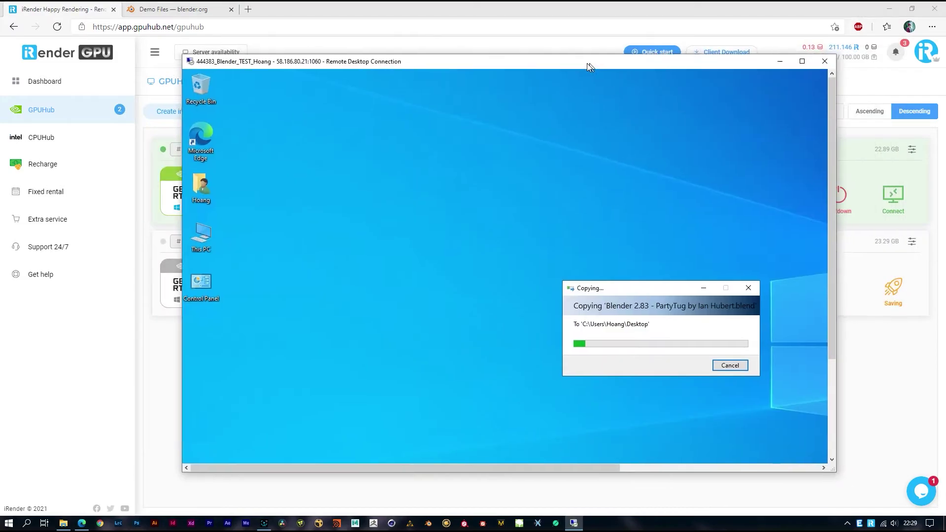
{"action": "left_click_drag", "start_coordinate": [590, 67], "coordinate": [573, 88]}
{"action": "double_click", "coordinate": [572, 87]}
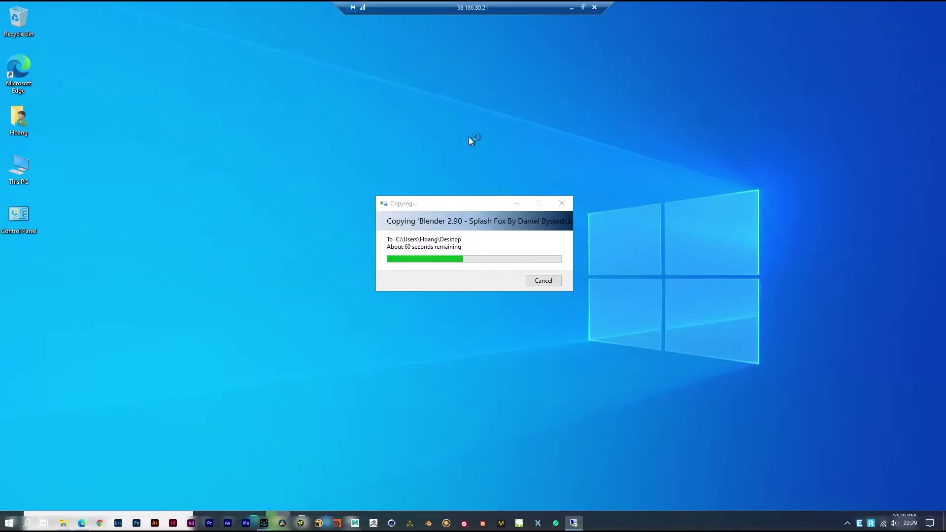
Check GPU 0 in the local computer's Task Manager, then return to the full-screen remote session.
{"action": "left_click", "coordinate": [583, 7]}
{"action": "left_click", "coordinate": [575, 522]}
{"action": "left_click", "coordinate": [575, 522]}
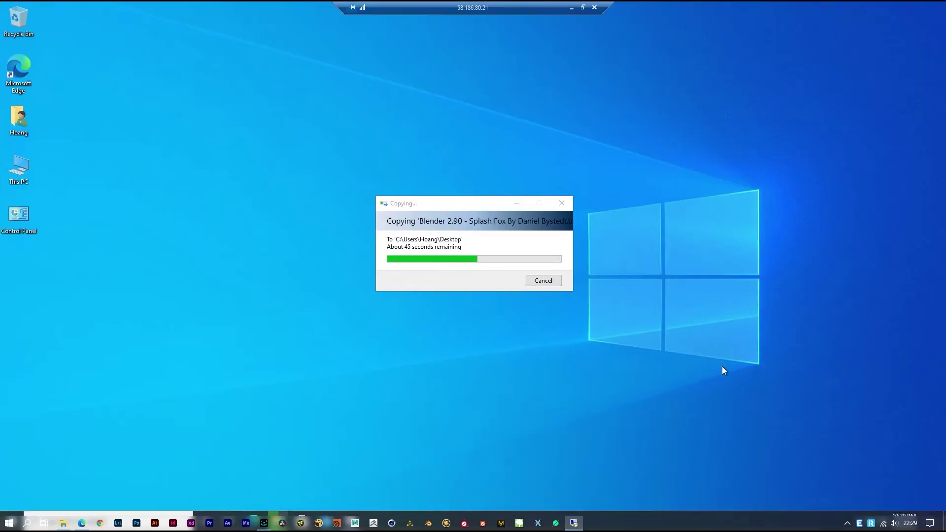
{"action": "right_click", "coordinate": [644, 523]}
{"action": "left_click", "coordinate": [585, 6]}
{"action": "right_click", "coordinate": [732, 525]}
{"action": "left_click", "coordinate": [760, 482]}
{"action": "left_click", "coordinate": [104, 162]}
{"action": "left_click", "coordinate": [120, 346]}
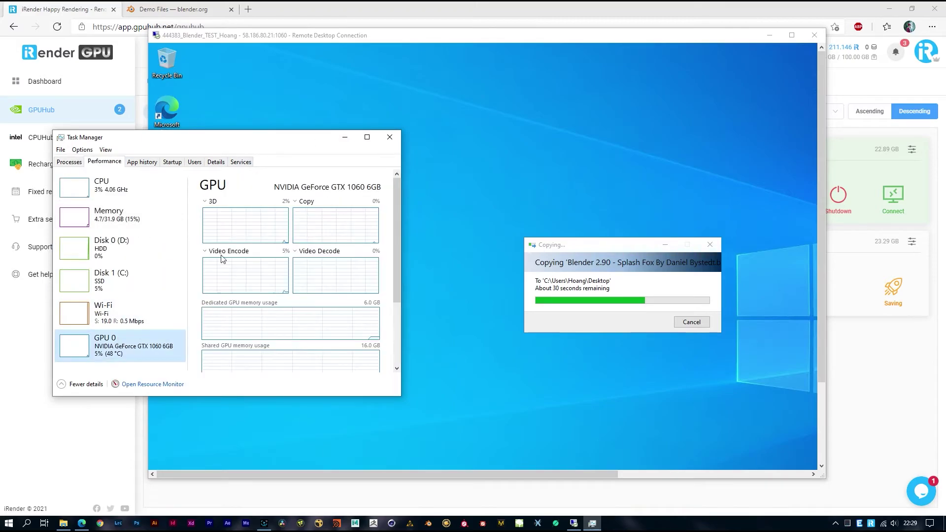
{"action": "left_click", "coordinate": [592, 523]}
{"action": "left_click", "coordinate": [791, 35]}
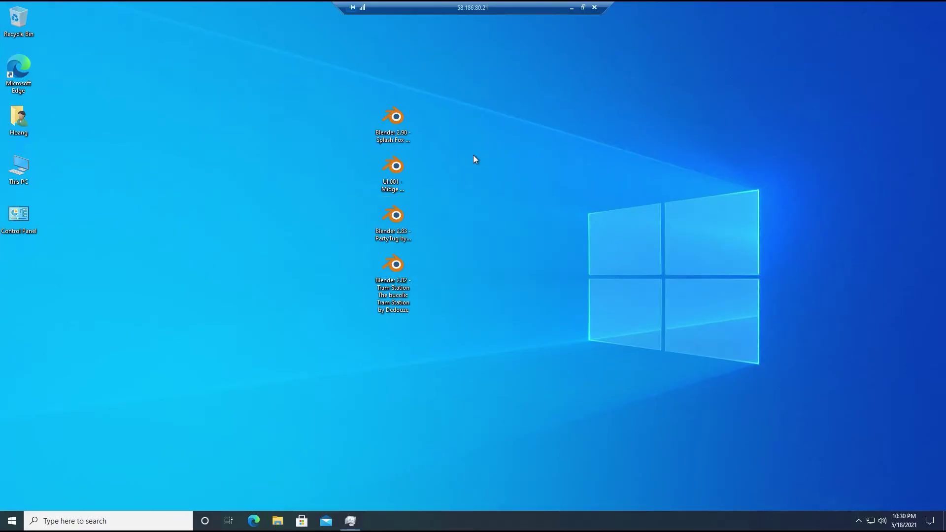
Create a folder named Blender Test on the remote desktop.
{"action": "right_click", "coordinate": [194, 210]}
{"action": "mouse_move", "coordinate": [256, 306]}
{"action": "left_click", "coordinate": [325, 304]}
{"action": "type", "text": "Blender Test"}
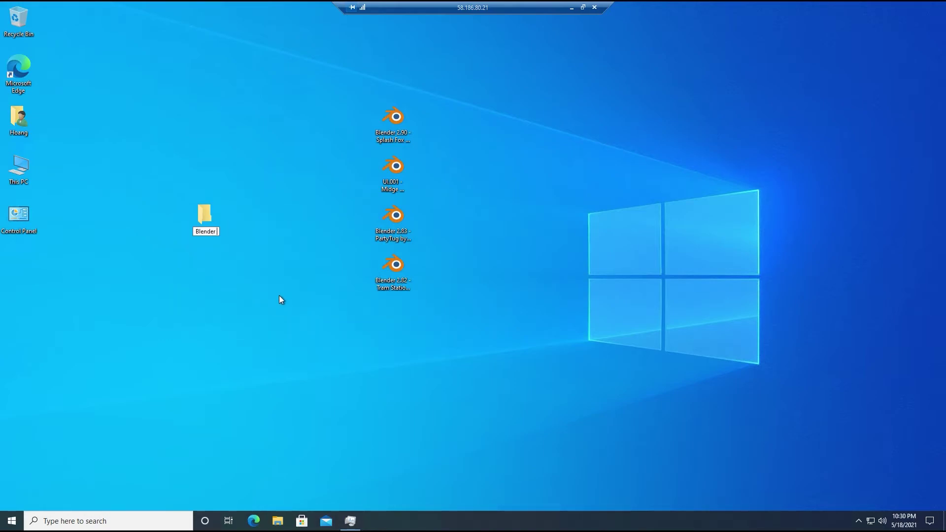
{"action": "key", "text": "Return"}
Move the four Blender demo files into the Blender Test folder and place the folder below the Control Panel icon.
{"action": "left_click_drag", "start_coordinate": [369, 26], "coordinate": [414, 295]}
{"action": "left_click_drag", "start_coordinate": [377, 220], "coordinate": [208, 216]}
{"action": "left_click_drag", "start_coordinate": [205, 217], "coordinate": [20, 261]}
{"action": "right_click", "coordinate": [76, 256]}
{"action": "left_click", "coordinate": [99, 285]}
Open the Blender Test folder, refresh it and load the Blender 2.82 - Tram Station file in Blender.
{"action": "double_click", "coordinate": [19, 263]}
{"action": "right_click", "coordinate": [443, 242]}
{"action": "left_click", "coordinate": [470, 282]}
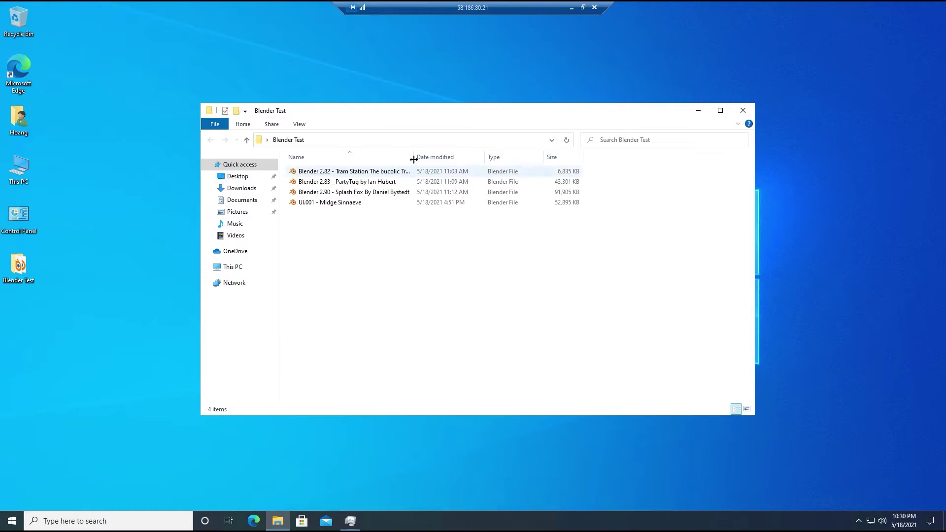
{"action": "double_click", "coordinate": [374, 171]}
Check the CPU and GPU load in Task Manager while the Tram Station shaders compile, then minimize it.
{"action": "right_click", "coordinate": [609, 523]}
{"action": "left_click", "coordinate": [644, 482]}
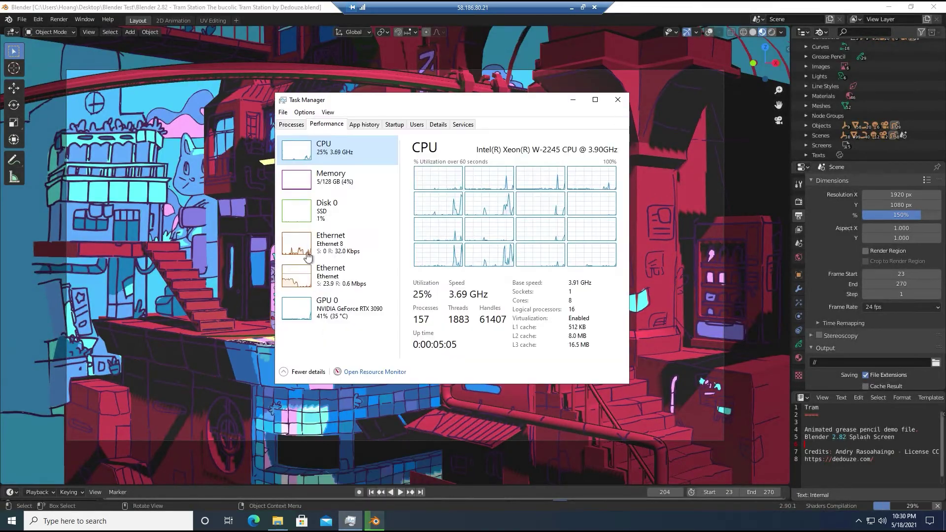
{"action": "left_click", "coordinate": [573, 100]}
Show the scene's render settings and set the Cycles render devices to CUDA in the system preferences.
{"action": "left_click", "coordinate": [799, 201]}
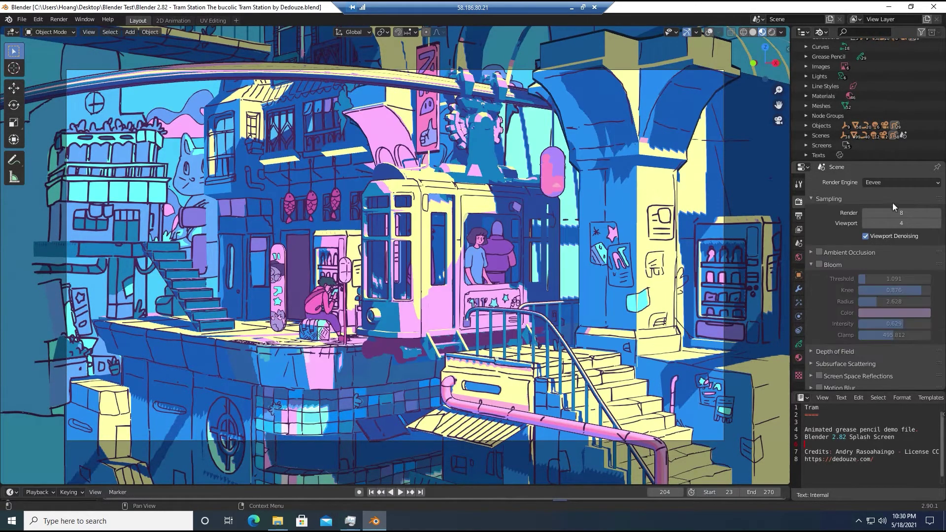
{"action": "left_click", "coordinate": [39, 20]}
{"action": "left_click", "coordinate": [54, 164]}
{"action": "left_click", "coordinate": [21, 196]}
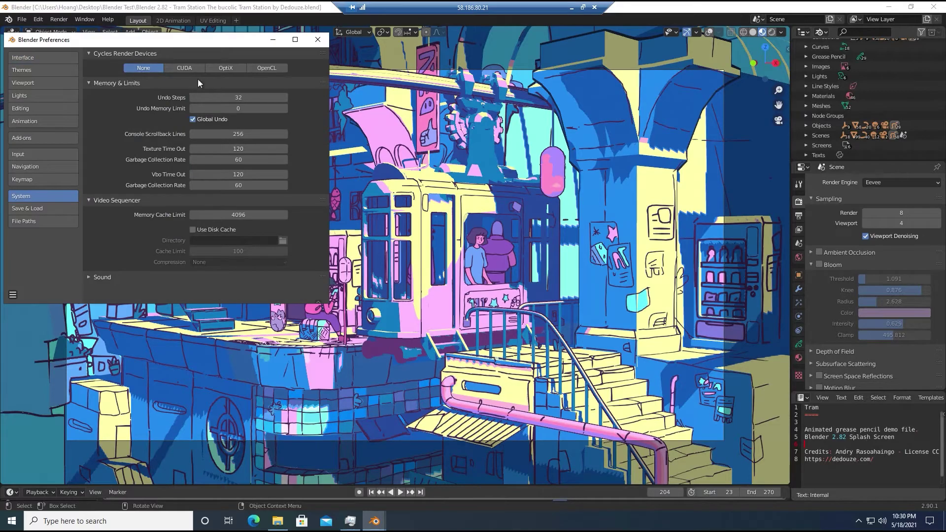
{"action": "left_click", "coordinate": [200, 68]}
{"action": "left_click", "coordinate": [317, 40]}
Render the current Tram Station frame as a still image, zoom into the result and close the render window.
{"action": "left_click", "coordinate": [59, 19]}
{"action": "left_click", "coordinate": [67, 28]}
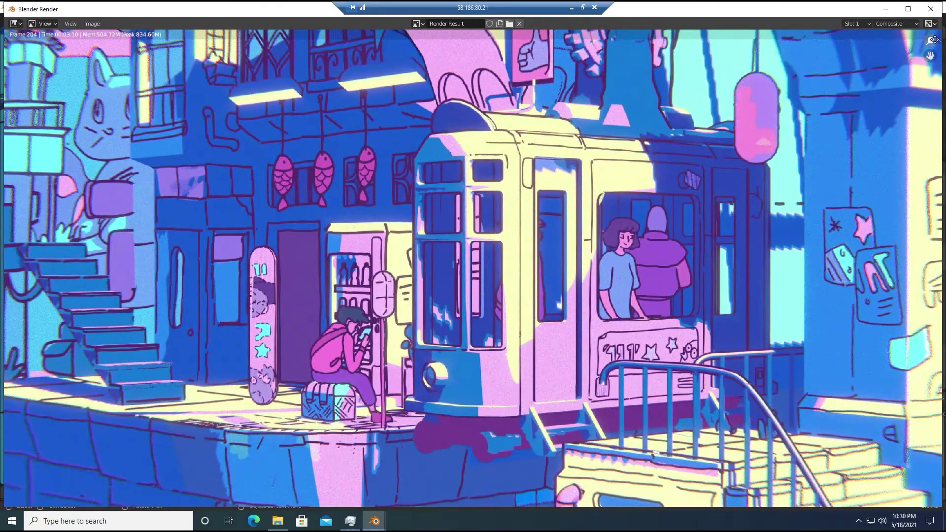
{"action": "left_click_drag", "start_coordinate": [931, 41], "coordinate": [930, 96]}
{"action": "left_click", "coordinate": [931, 8]}
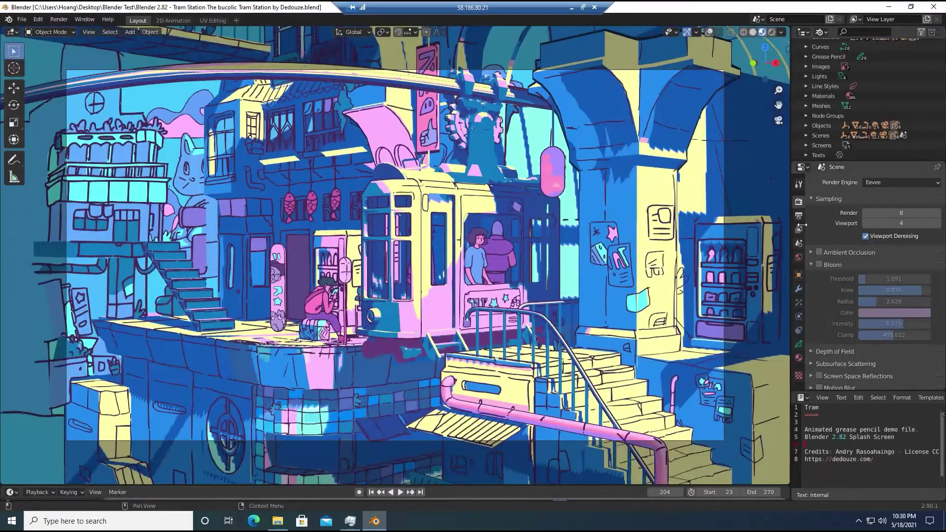
Set the render output path to //A/1 and render the Tram Station animation.
{"action": "left_click", "coordinate": [799, 216]}
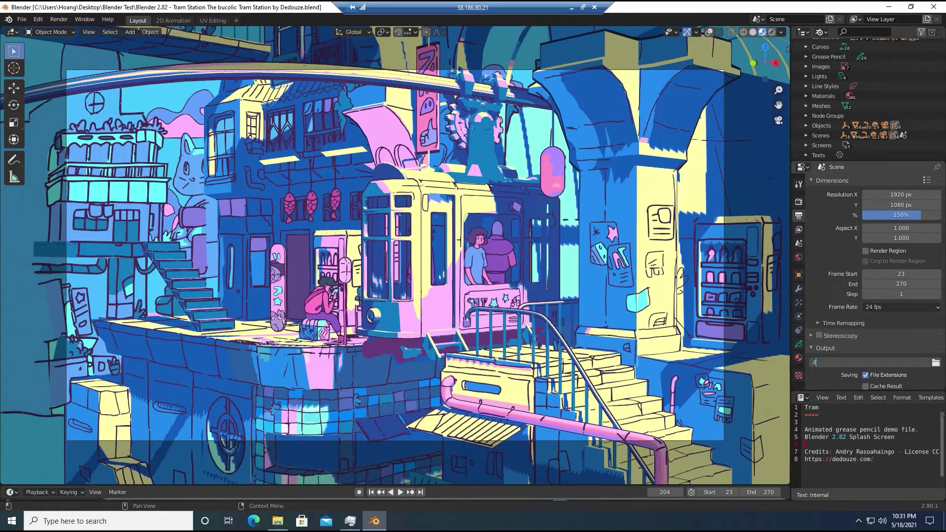
{"action": "left_click", "coordinate": [58, 20]}
{"action": "left_click", "coordinate": [71, 30]}
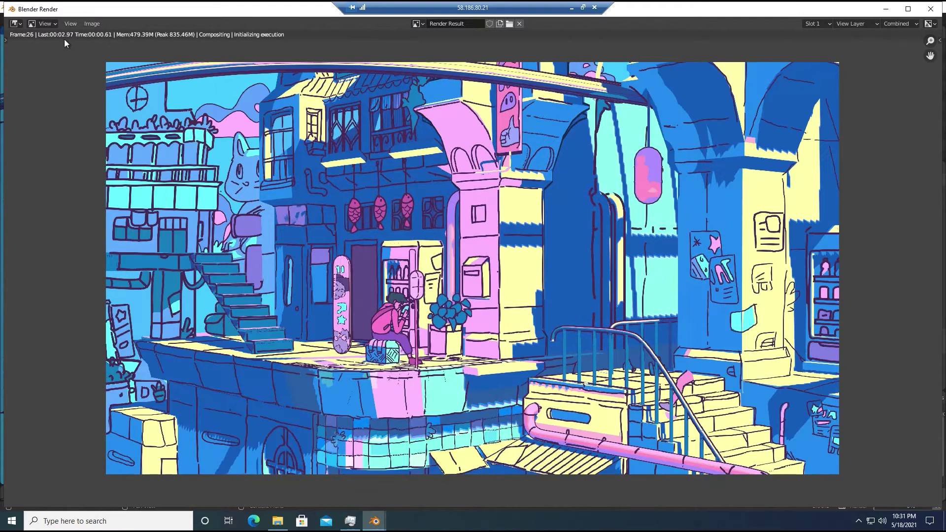
Open the output folder A inside Blender Test, refresh it and return to the parent folder.
{"action": "left_click", "coordinate": [278, 521]}
{"action": "double_click", "coordinate": [341, 175]}
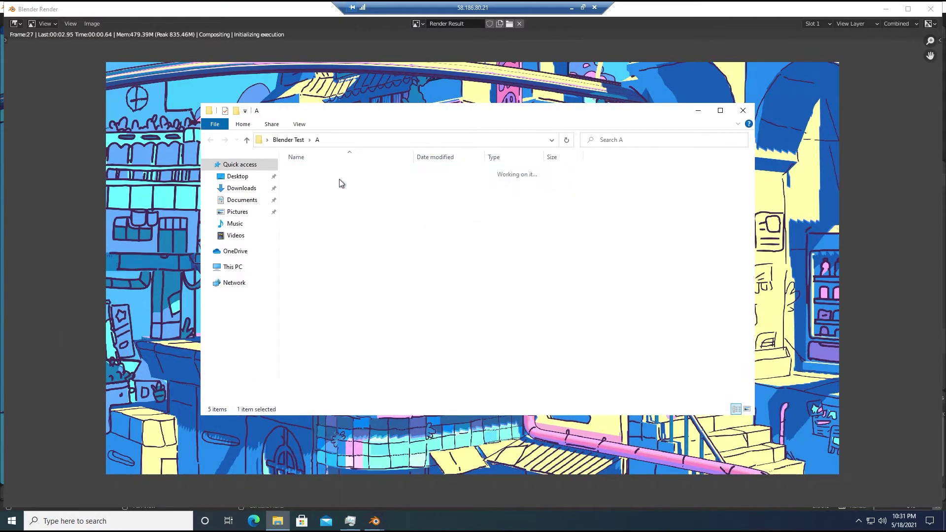
{"action": "right_click", "coordinate": [491, 271]}
{"action": "left_click", "coordinate": [498, 311]}
{"action": "left_click", "coordinate": [289, 140]}
{"action": "right_click", "coordinate": [399, 265]}
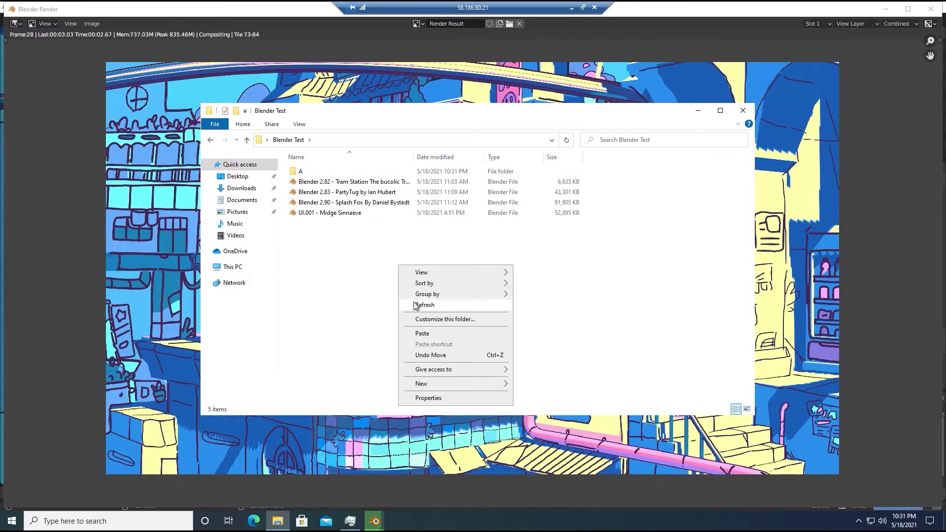
{"action": "left_click", "coordinate": [424, 306]}
Examine the GPU 0 graphs in Task Manager while the animation renders, then minimize it.
{"action": "key", "text": "alt+Tab"}
{"action": "left_click", "coordinate": [337, 308]}
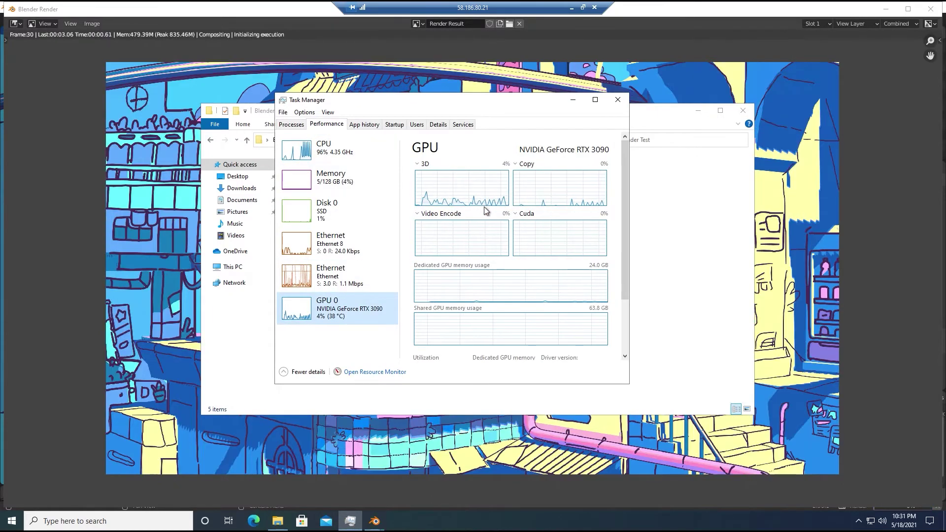
{"action": "key", "text": "alt+Tab"}
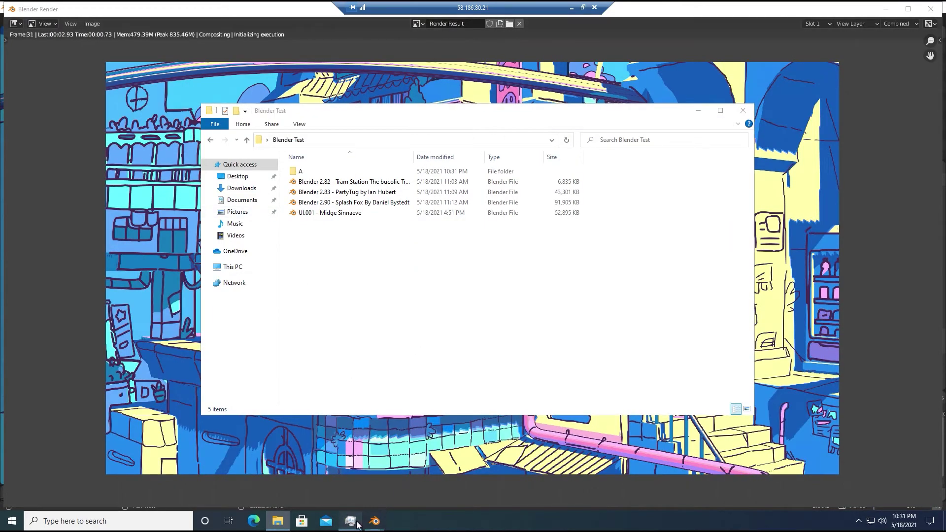
{"action": "key", "text": "alt+Tab"}
{"action": "left_click", "coordinate": [573, 100]}
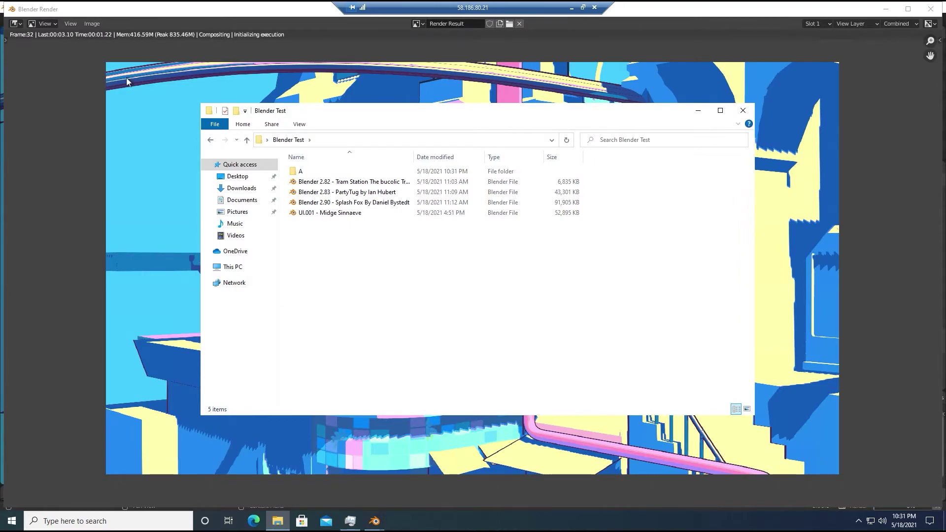
Inspect the rendered frames in folder A and go back to the Blender Test folder.
{"action": "double_click", "coordinate": [323, 171]}
{"action": "right_click", "coordinate": [454, 317]}
{"action": "left_click", "coordinate": [473, 359]}
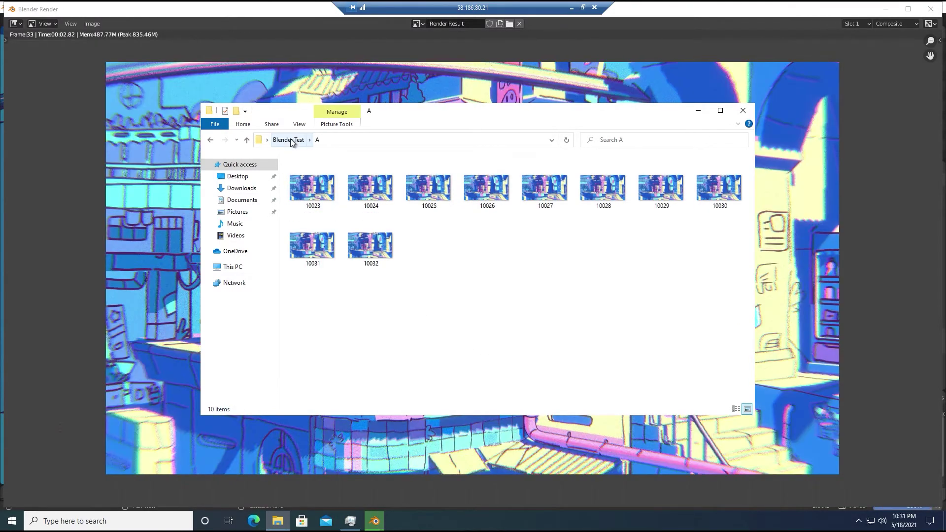
{"action": "left_click", "coordinate": [290, 140]}
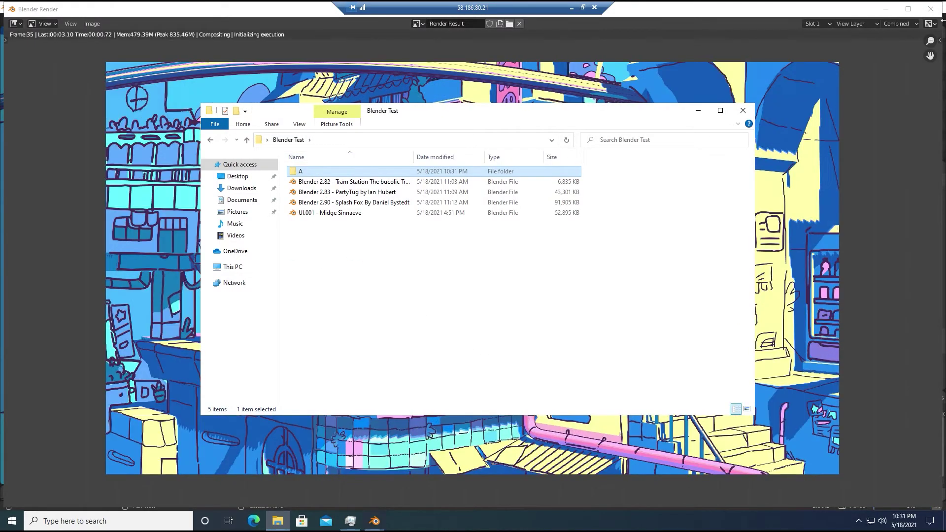
Close the animation render window and permanently delete folder A from Blender Test.
{"action": "left_click", "coordinate": [931, 8]}
{"action": "right_click", "coordinate": [363, 172]}
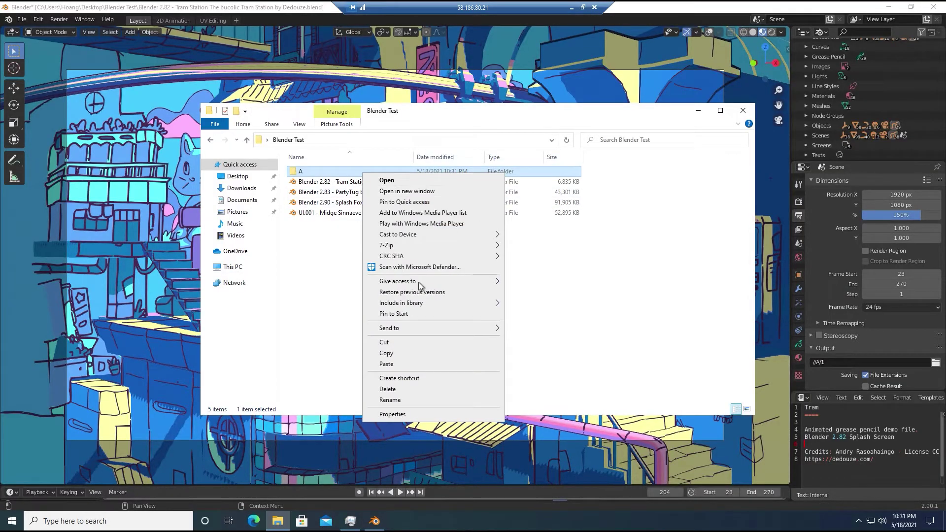
{"action": "left_click", "coordinate": [463, 389], "text": "shift"}
{"action": "left_click", "coordinate": [513, 300]}
Close the Tram Station file without saving and open the Blender 2.83 - PartyTug file.
{"action": "left_click", "coordinate": [933, 6]}
{"action": "left_click", "coordinate": [492, 278]}
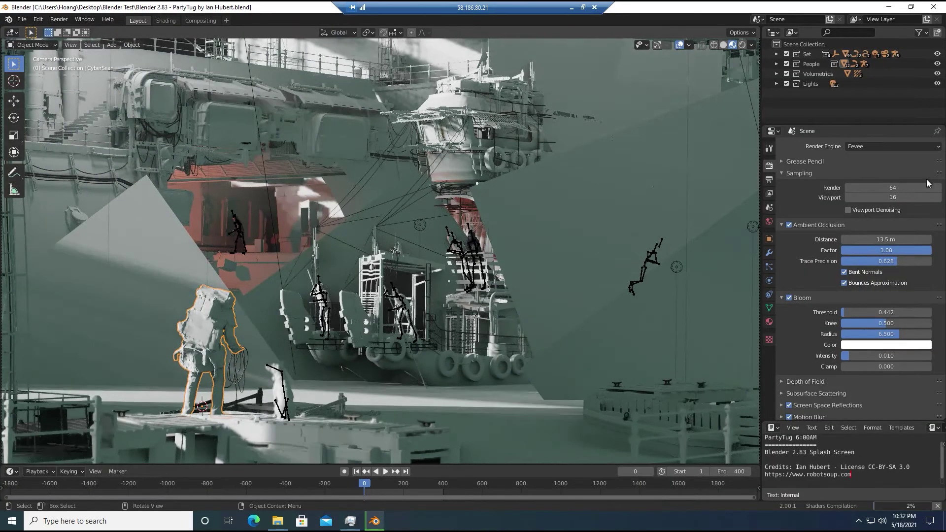
Check the CPU graphs in Task Manager while the PartyTug shaders compile, then minimize it.
{"action": "left_click", "coordinate": [350, 521]}
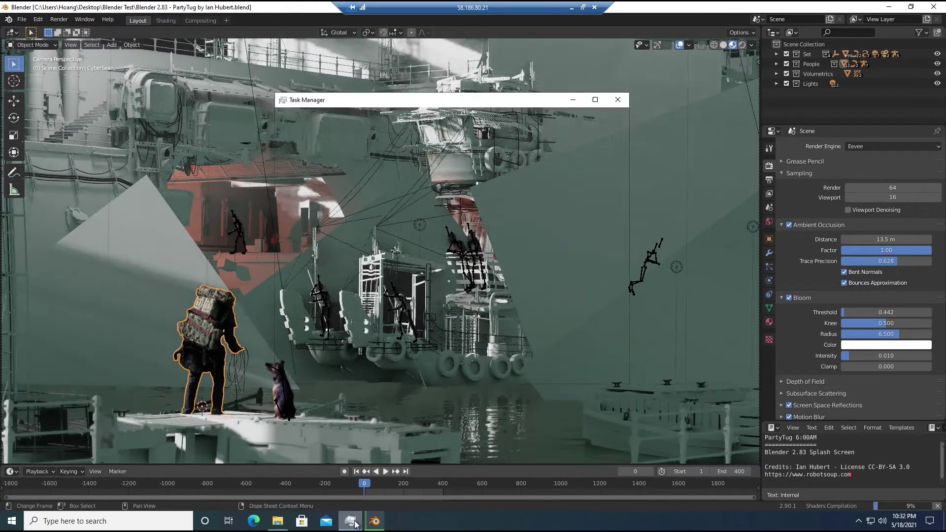
{"action": "left_click", "coordinate": [373, 144]}
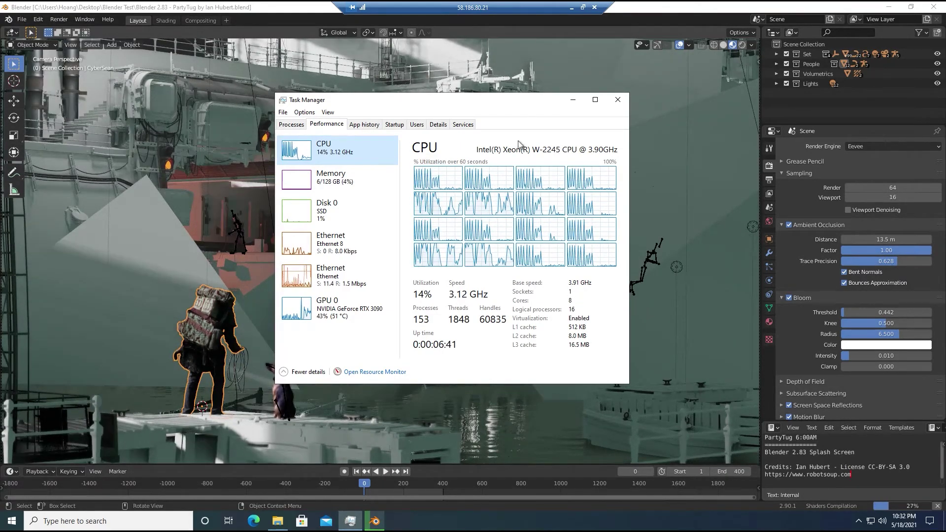
{"action": "left_click", "coordinate": [572, 99]}
Switch the PartyTug viewport to solid shading and render the image while monitoring GPU 0 in Task Manager.
{"action": "left_click", "coordinate": [723, 44]}
{"action": "left_click", "coordinate": [58, 19]}
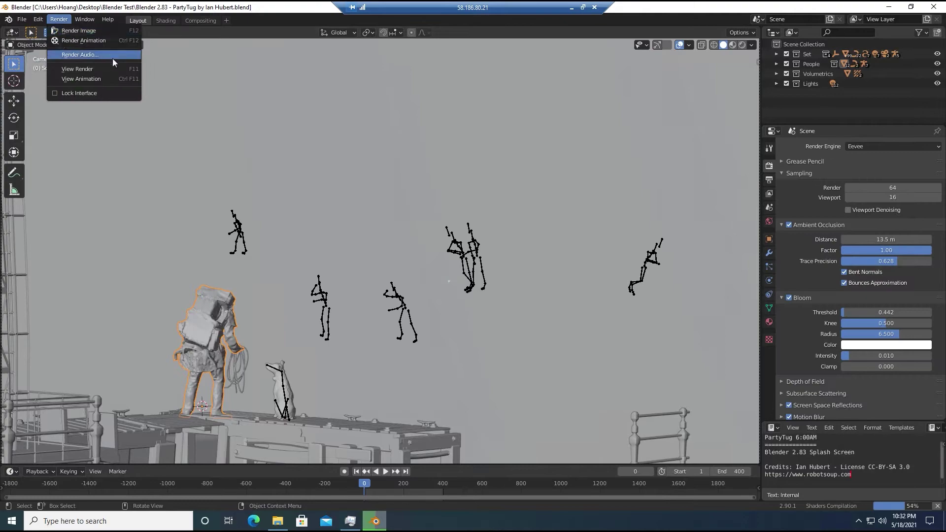
{"action": "left_click", "coordinate": [84, 31]}
{"action": "left_click", "coordinate": [351, 521]}
{"action": "left_click", "coordinate": [355, 308]}
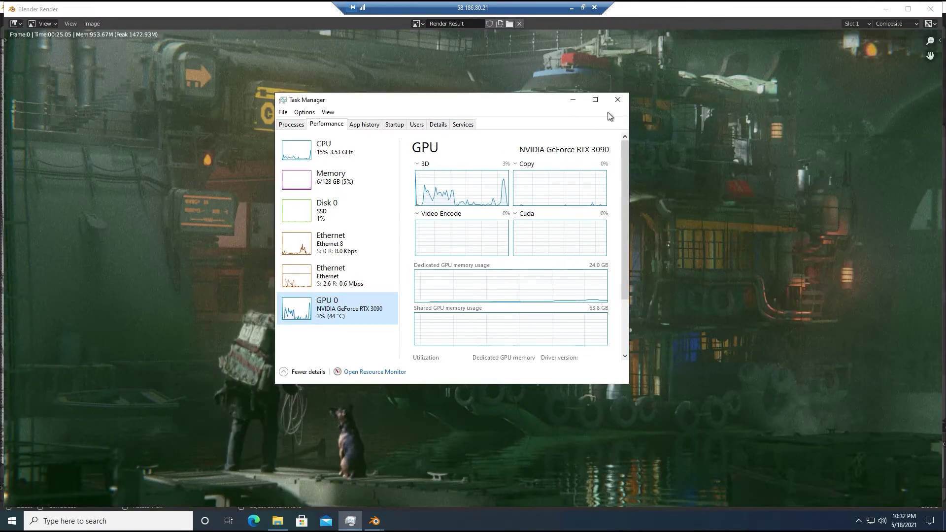
Minimize Task Manager, view the whole finished PartyTug render, and close the render window.
{"action": "left_click", "coordinate": [573, 100]}
{"action": "left_click_drag", "start_coordinate": [931, 41], "coordinate": [930, 84]}
{"action": "left_click", "coordinate": [936, 8]}
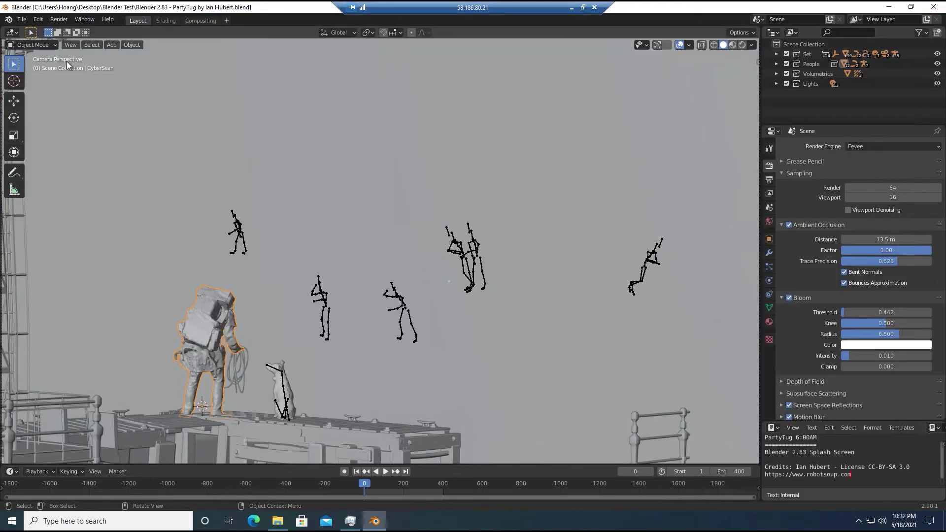
Render the PartyTug image two more times, viewing each result and closing its render window.
{"action": "left_click", "coordinate": [58, 21]}
{"action": "left_click", "coordinate": [60, 31]}
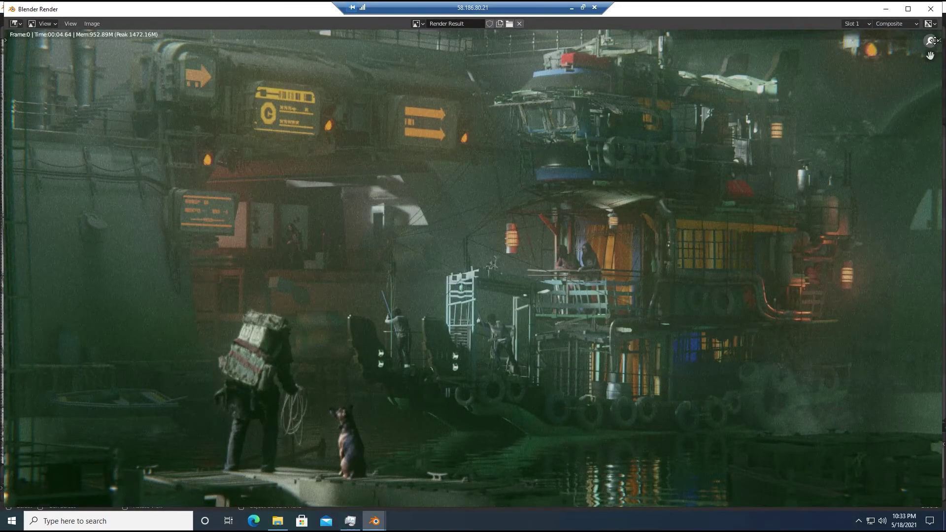
{"action": "scroll", "coordinate": [934, 41], "scroll_direction": "down", "scroll_amount": 2}
{"action": "left_click", "coordinate": [930, 9]}
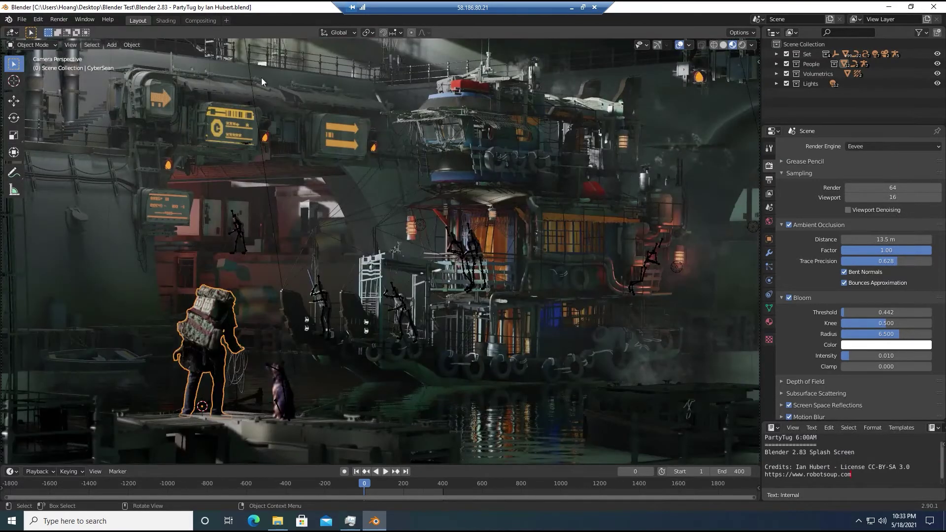
{"action": "left_click", "coordinate": [58, 19]}
{"action": "left_click", "coordinate": [74, 30]}
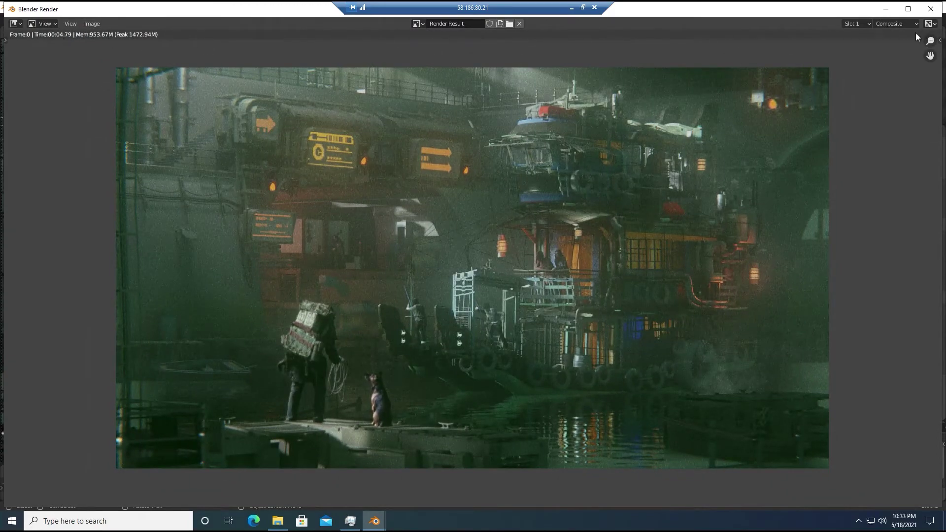
{"action": "left_click", "coordinate": [931, 8]}
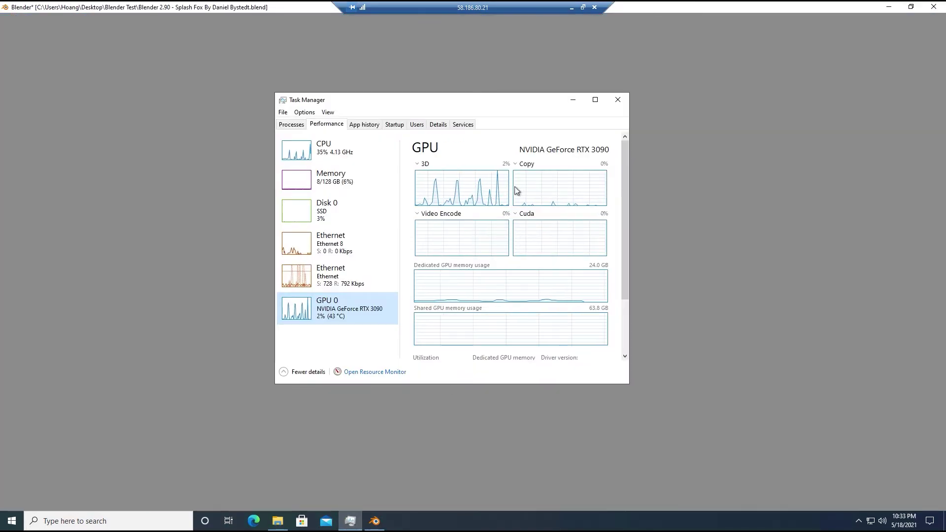
Minimize Task Manager and review the preferences and the output and render properties of the Splash Fox scene.
{"action": "left_click", "coordinate": [573, 100]}
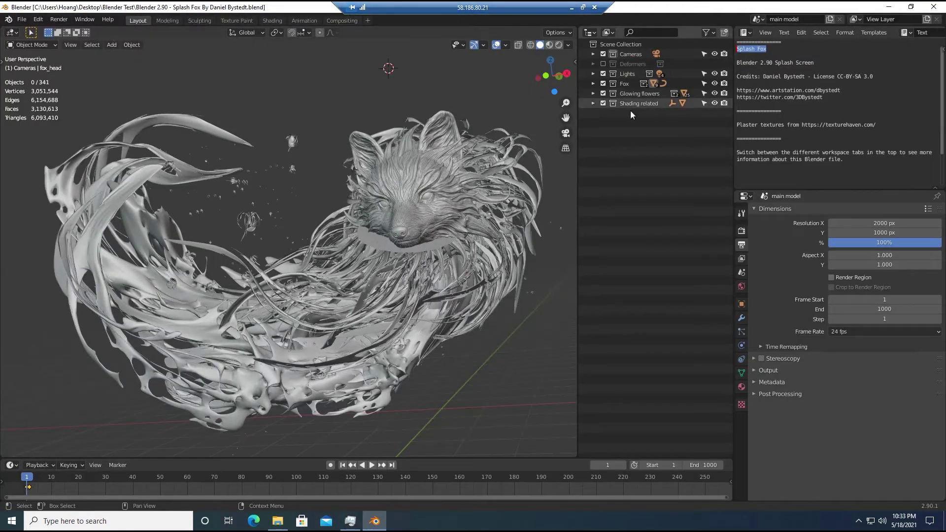
{"action": "left_click", "coordinate": [58, 19]}
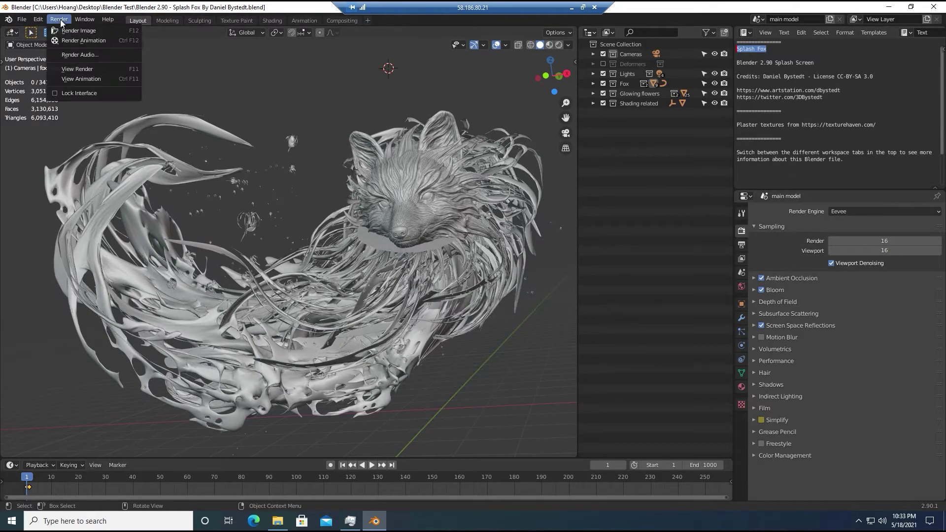
{"action": "mouse_move", "coordinate": [38, 23]}
{"action": "left_click", "coordinate": [78, 161]}
{"action": "left_click", "coordinate": [320, 39]}
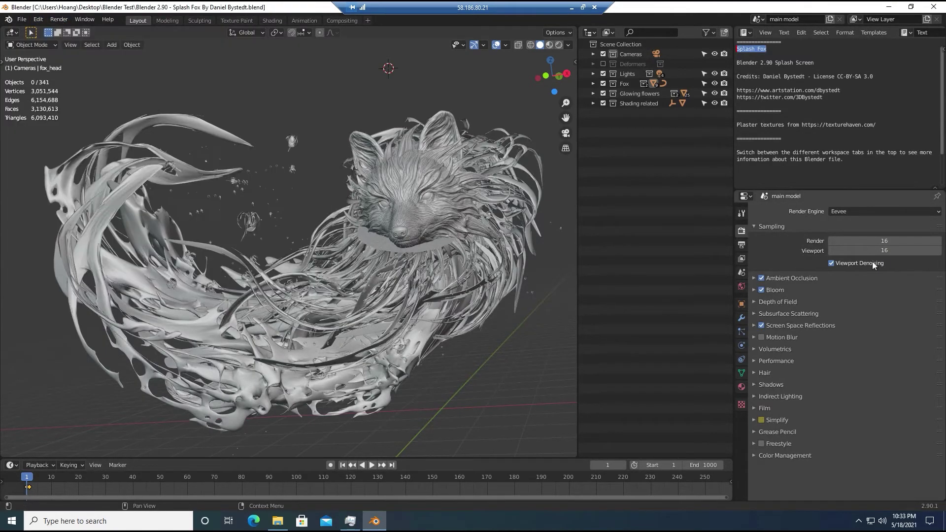
{"action": "left_click", "coordinate": [742, 245]}
{"action": "left_click", "coordinate": [742, 232]}
Render the Splash Fox image while monitoring GPU 0 in Task Manager.
{"action": "left_click", "coordinate": [76, 31]}
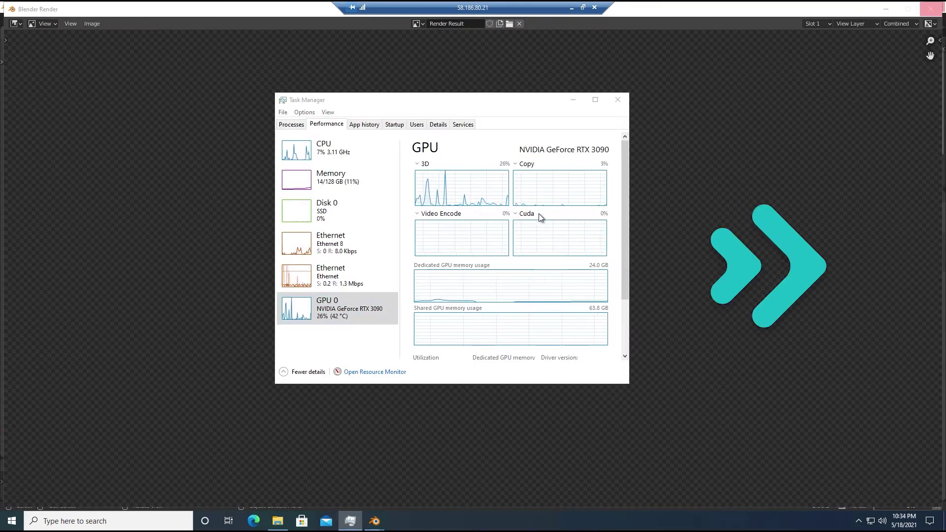
{"action": "left_click", "coordinate": [538, 136]}
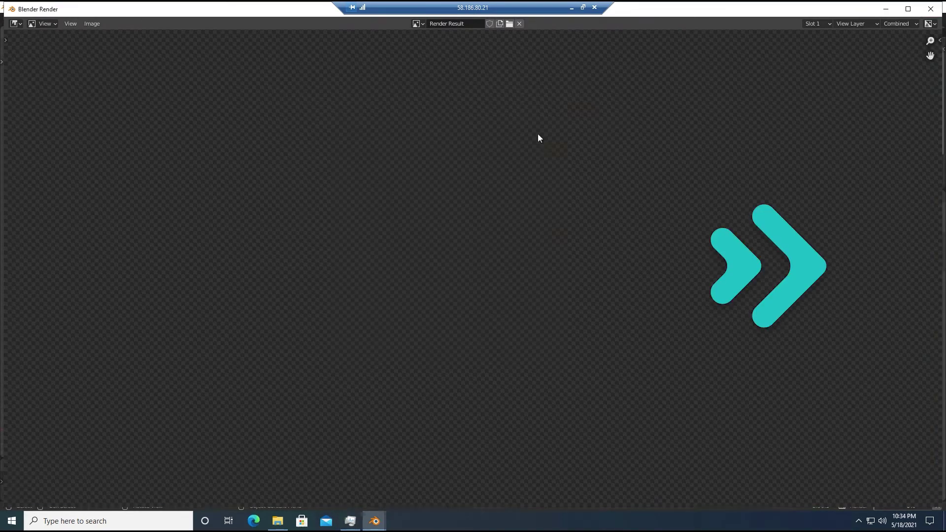
{"action": "scroll", "coordinate": [538, 138], "scroll_direction": "down", "scroll_amount": 3}
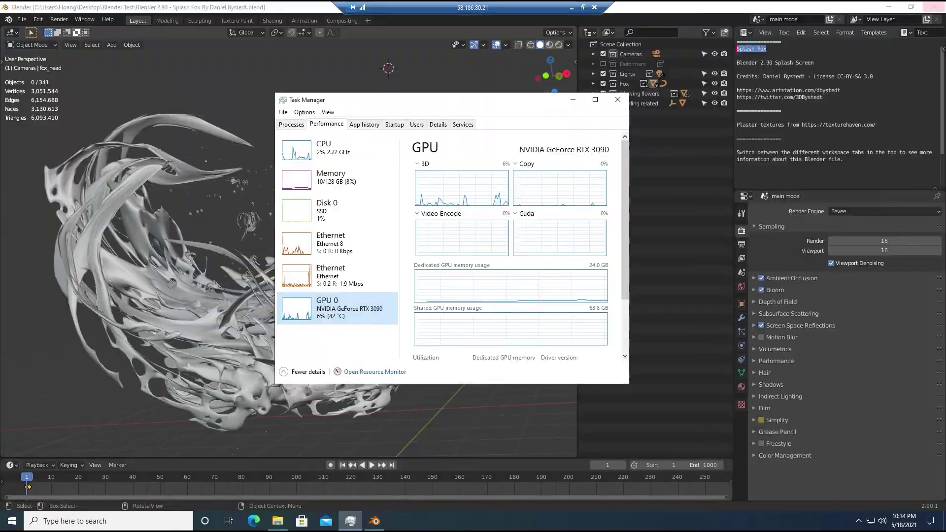
Render the Splash Fox image again while checking CPU and GPU 0 usage in Task Manager, and close the finished render.
{"action": "key", "text": "F12"}
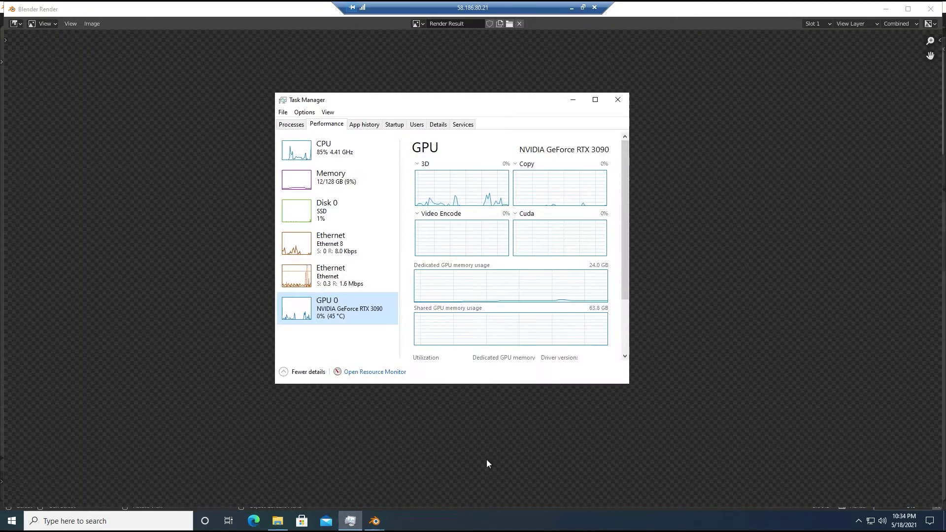
{"action": "left_click", "coordinate": [363, 156]}
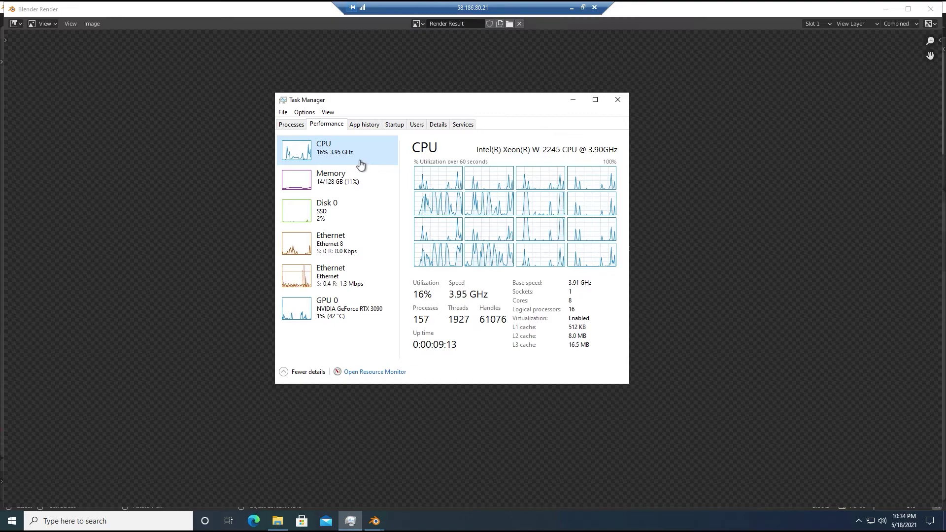
{"action": "left_click", "coordinate": [382, 309]}
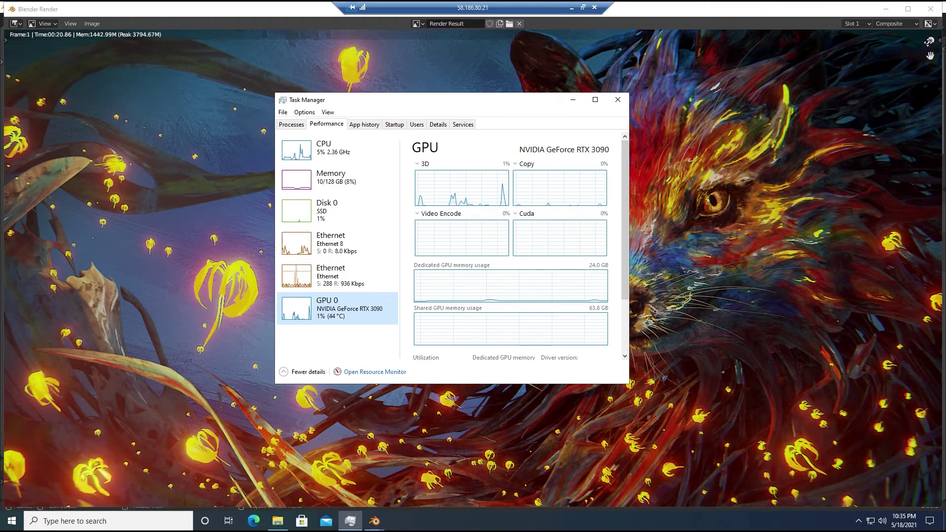
{"action": "left_click_drag", "start_coordinate": [929, 41], "coordinate": [909, 42]}
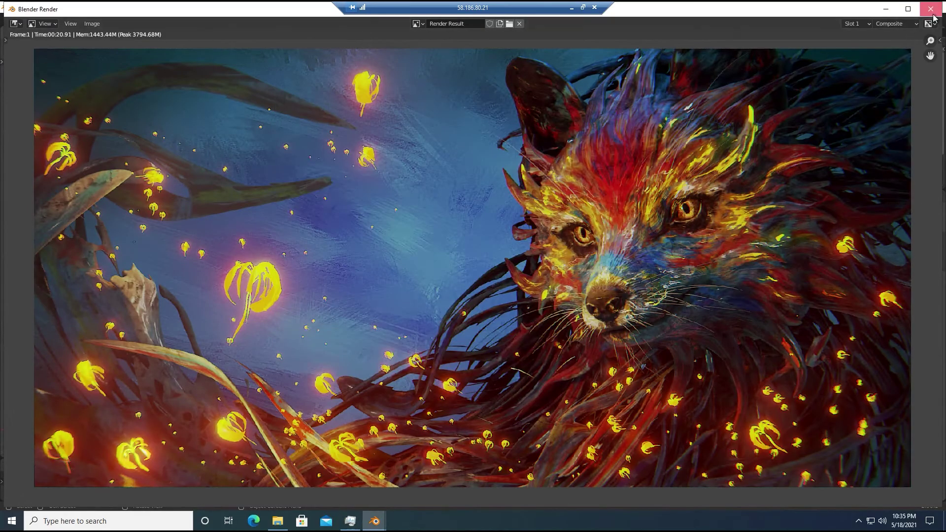
{"action": "left_click", "coordinate": [933, 15]}
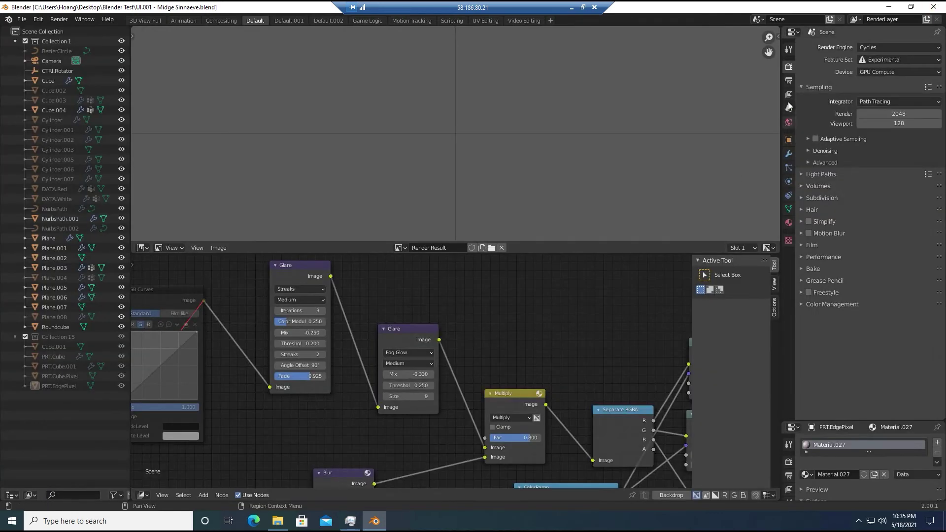
Set the Cycles feature set of the UI.001 scene to Supported and review its preferences and output properties.
{"action": "left_click", "coordinate": [883, 60]}
{"action": "left_click", "coordinate": [887, 72]}
{"action": "left_click", "coordinate": [38, 20]}
{"action": "left_click", "coordinate": [61, 159]}
{"action": "left_click", "coordinate": [598, 120]}
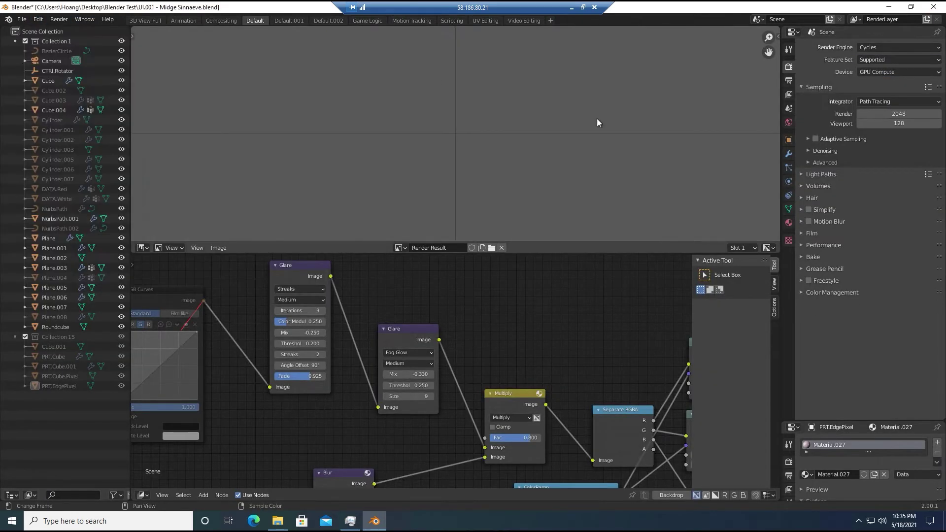
{"action": "left_click", "coordinate": [788, 80]}
{"action": "left_click", "coordinate": [789, 68]}
Try to render the UI.001 image in Blender 2.90.1 while monitoring GPU 0 and CPU usage in Task Manager.
{"action": "left_click", "coordinate": [350, 521]}
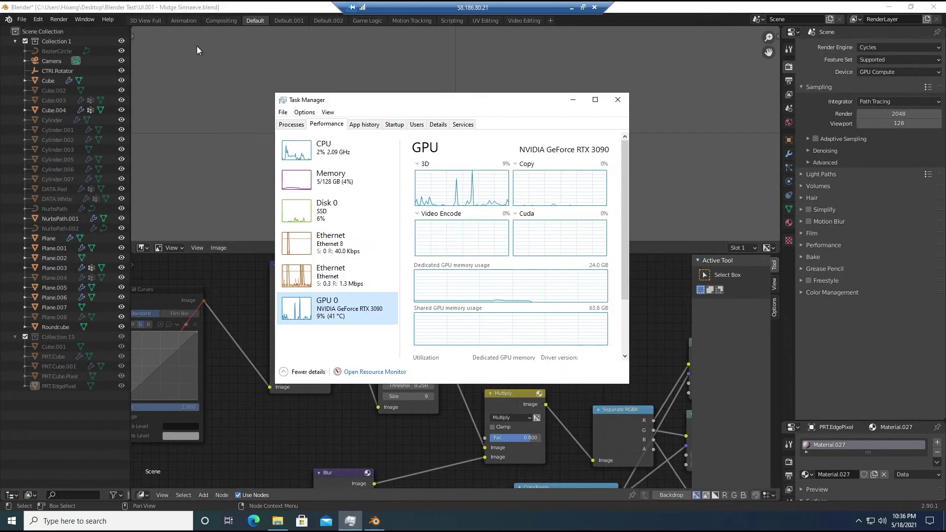
{"action": "left_click", "coordinate": [58, 20]}
{"action": "left_click", "coordinate": [70, 31]}
{"action": "left_click", "coordinate": [350, 521]}
{"action": "left_click_drag", "start_coordinate": [425, 106], "coordinate": [461, 138]}
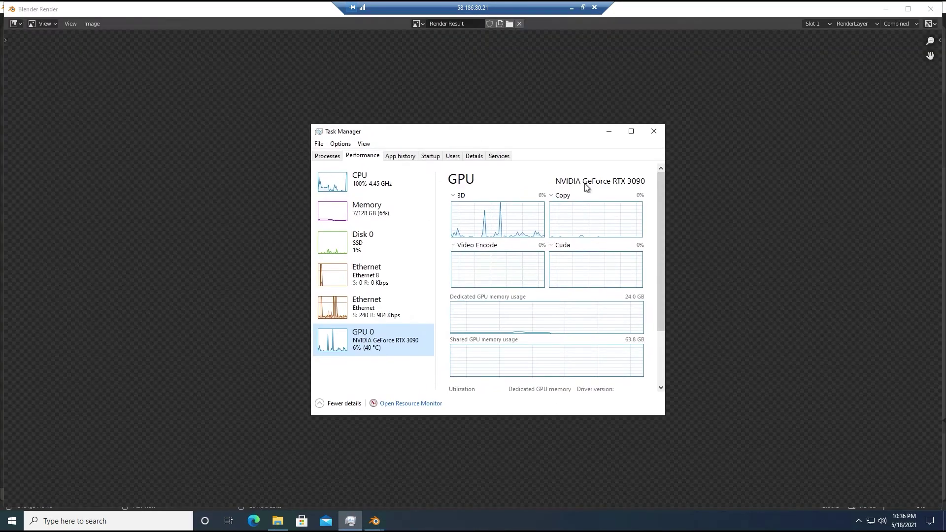
{"action": "left_click", "coordinate": [929, 42]}
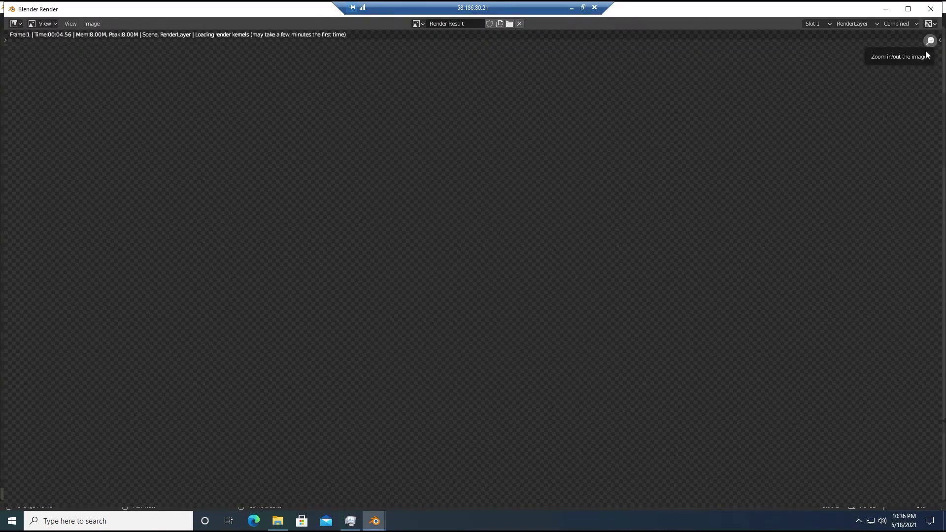
{"action": "left_click", "coordinate": [353, 520]}
{"action": "left_click_drag", "start_coordinate": [464, 138], "coordinate": [449, 146]}
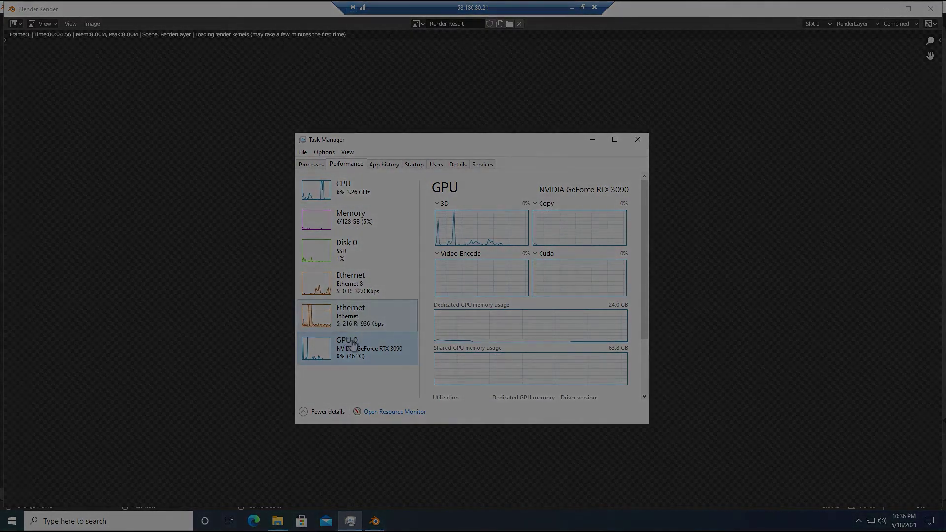
{"action": "left_click", "coordinate": [380, 200]}
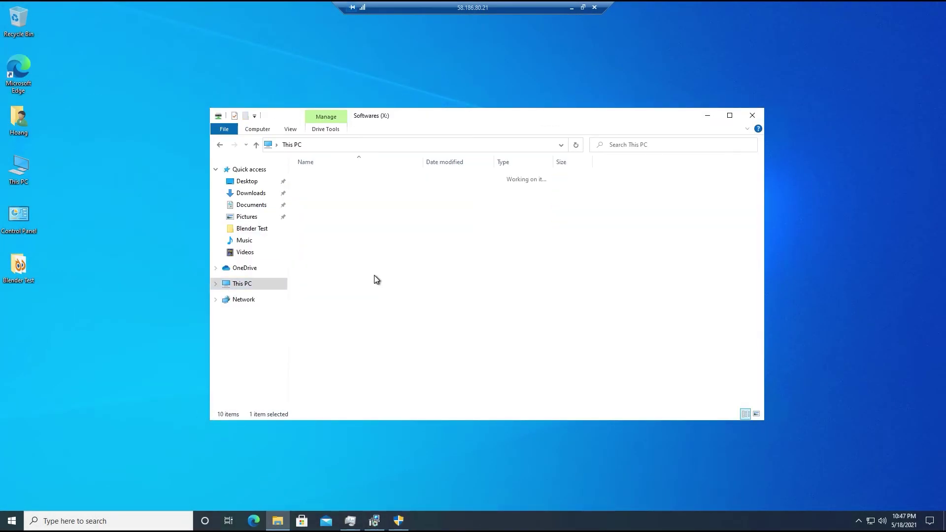
Copy the blender-2.91.2-windows64 installer from the Blender folder on Softwares (X:) into Downloads.
{"action": "double_click", "coordinate": [344, 207]}
{"action": "right_click", "coordinate": [338, 258]}
{"action": "left_click", "coordinate": [361, 426]}
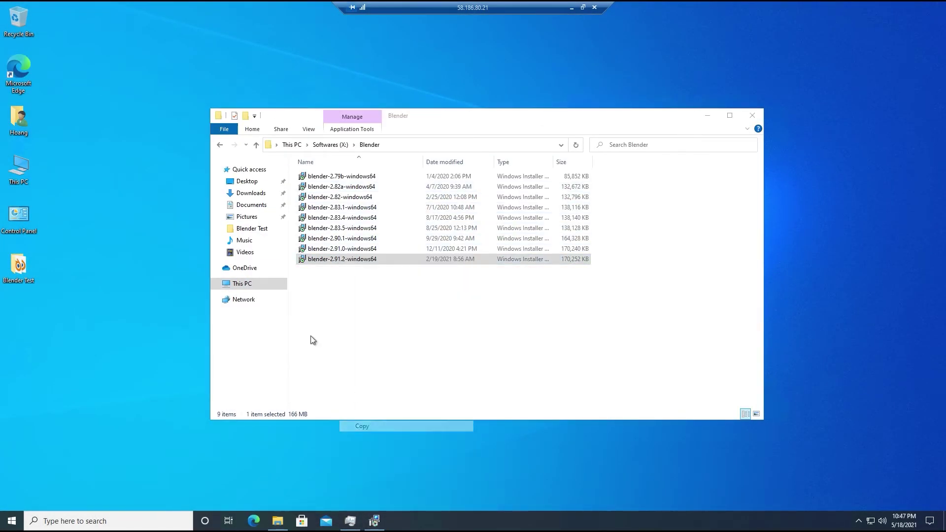
{"action": "left_click", "coordinate": [251, 193]}
{"action": "right_click", "coordinate": [413, 252]}
{"action": "left_click", "coordinate": [434, 317]}
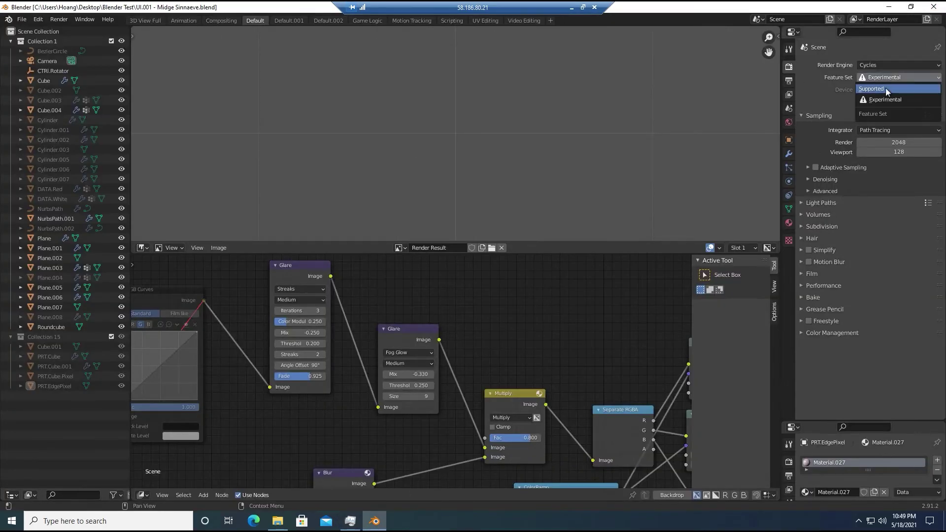
Set the UI.001 scene's feature set to Supported in Blender 2.91.2 and enable GPU rendering in the system preferences.
{"action": "left_click", "coordinate": [868, 90]}
{"action": "left_click", "coordinate": [38, 21]}
{"action": "left_click", "coordinate": [47, 166]}
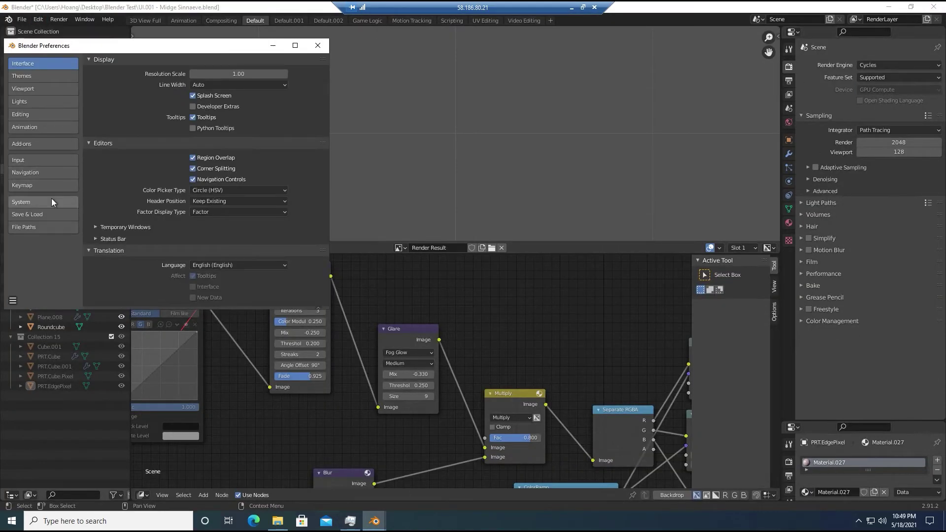
{"action": "left_click", "coordinate": [30, 202]}
{"action": "left_click", "coordinate": [183, 78]}
{"action": "left_click", "coordinate": [318, 46]}
Render the UI.001 image at 2048 samples while monitoring GPU 0 and Cuda usage, and cancel the render.
{"action": "left_click", "coordinate": [58, 19]}
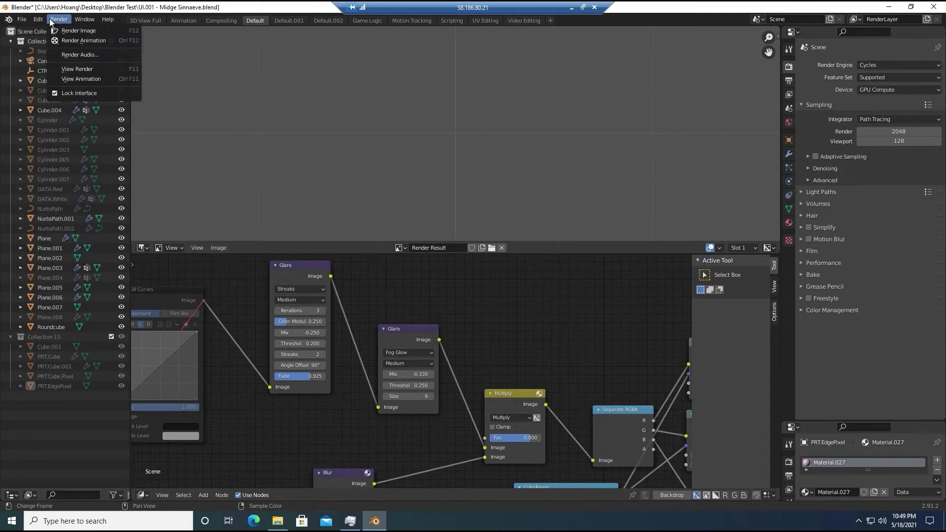
{"action": "left_click", "coordinate": [69, 29]}
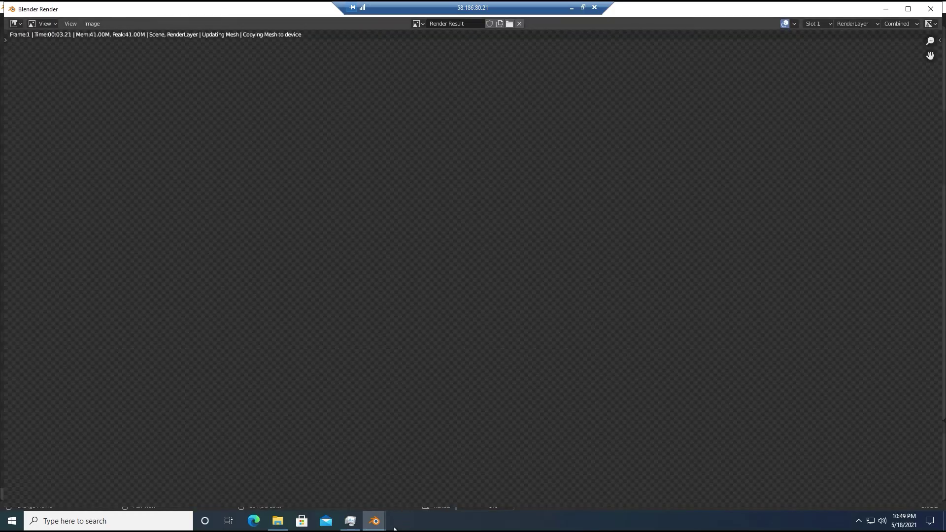
{"action": "left_click", "coordinate": [351, 521]}
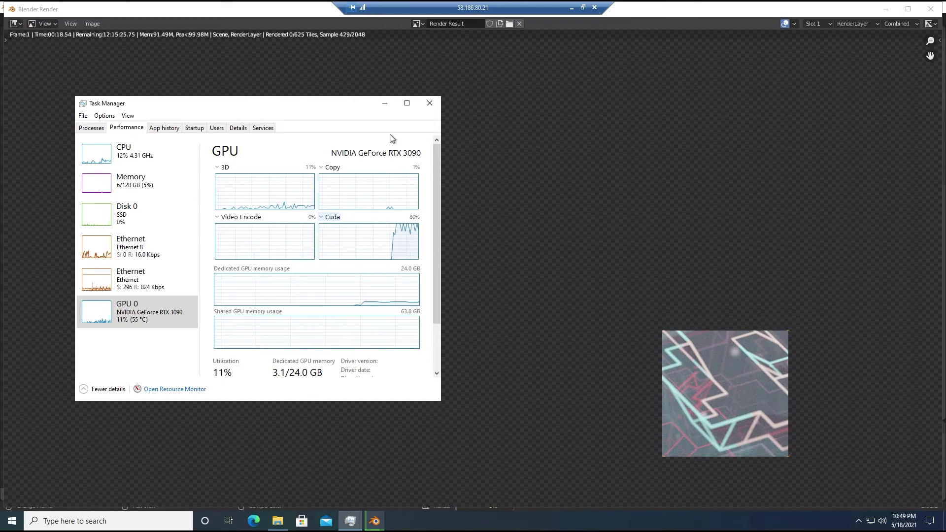
{"action": "left_click", "coordinate": [385, 103]}
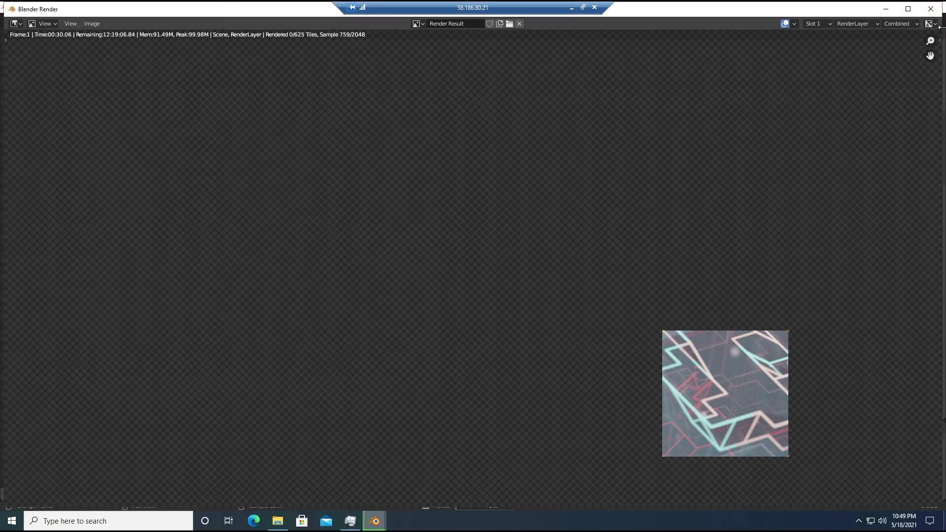
{"action": "key", "text": "Escape"}
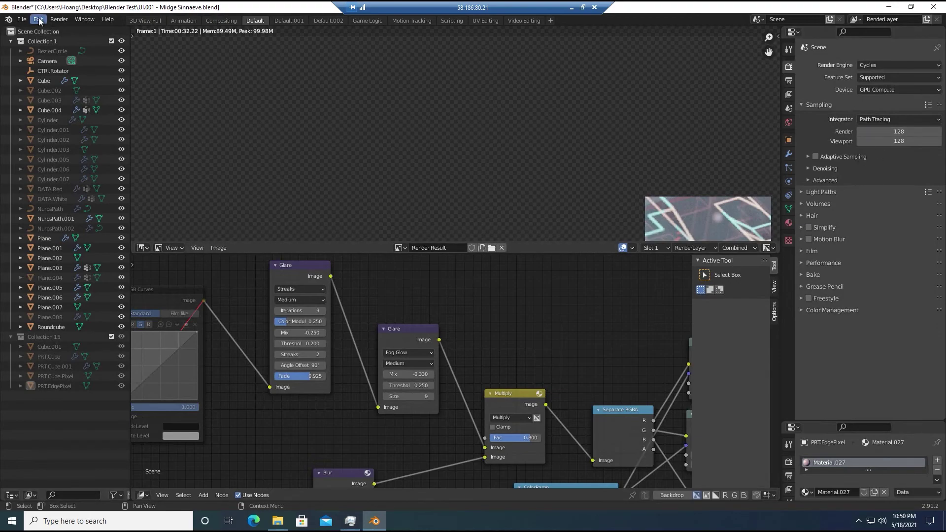
Render the UI.001 image at 128 samples while monitoring Cuda usage, close the render window, and view the whole partial result.
{"action": "left_click", "coordinate": [58, 19]}
{"action": "left_click", "coordinate": [74, 31]}
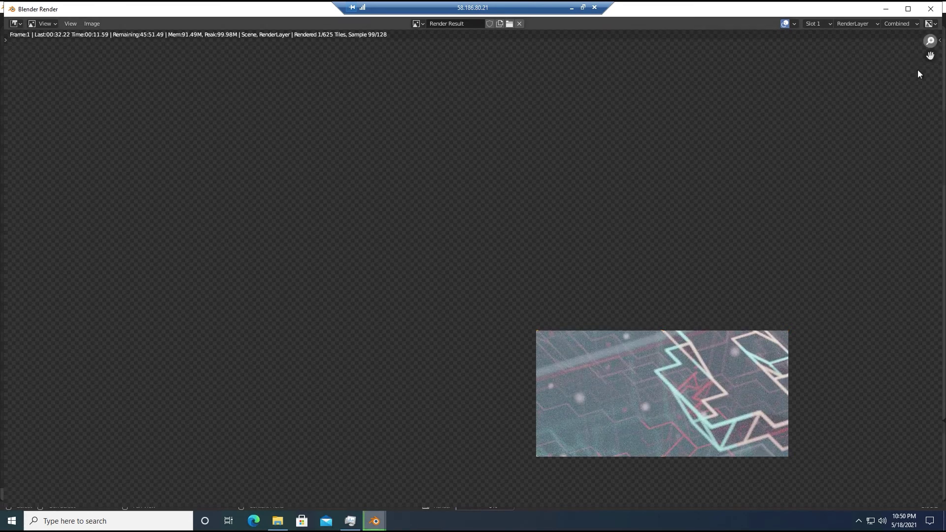
{"action": "left_click", "coordinate": [361, 521]}
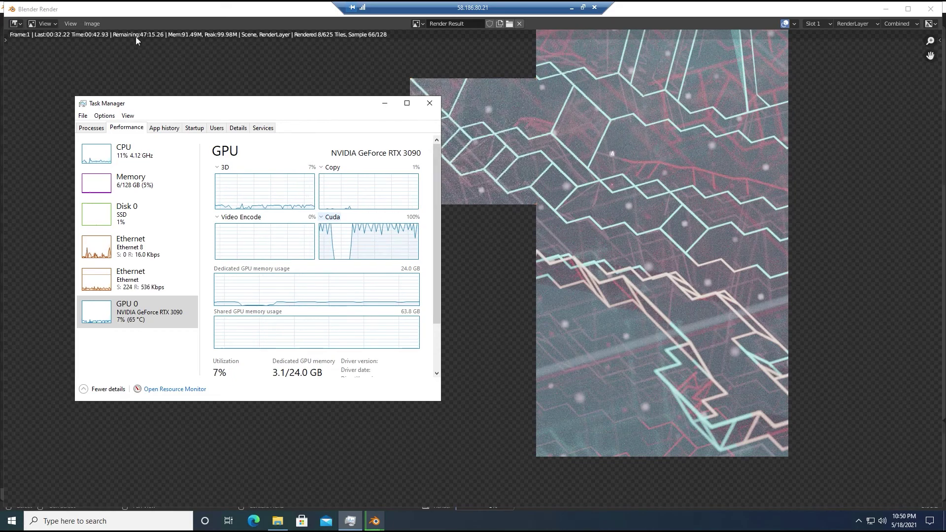
{"action": "left_click", "coordinate": [385, 103]}
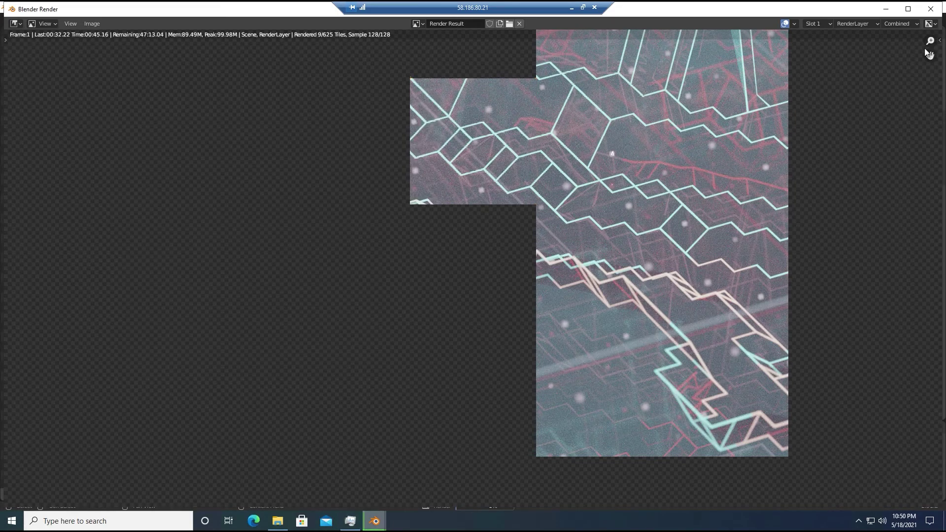
{"action": "left_click", "coordinate": [930, 8]}
{"action": "scroll", "coordinate": [456, 133], "scroll_direction": "down", "scroll_amount": 15}
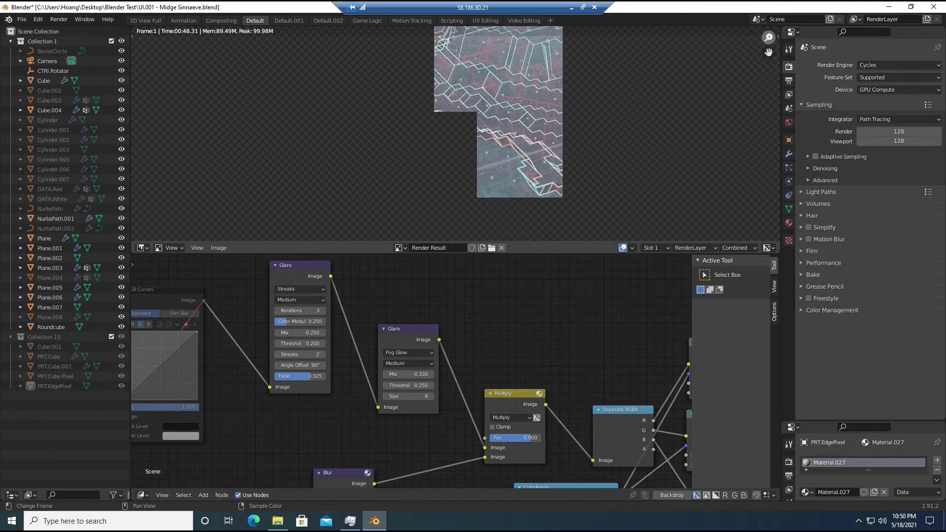
{"action": "scroll", "coordinate": [456, 133], "scroll_direction": "up", "scroll_amount": 6}
{"action": "left_click_drag", "start_coordinate": [769, 37], "coordinate": [769, 89]}
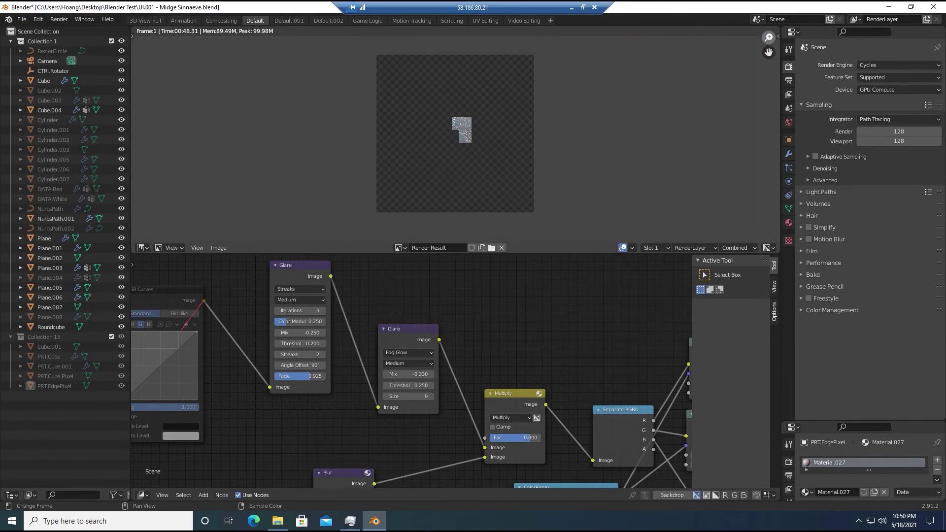
Close Blender, the Blender Test folder and Task Manager on the remote machine.
{"action": "left_click", "coordinate": [933, 7]}
{"action": "left_click", "coordinate": [504, 279]}
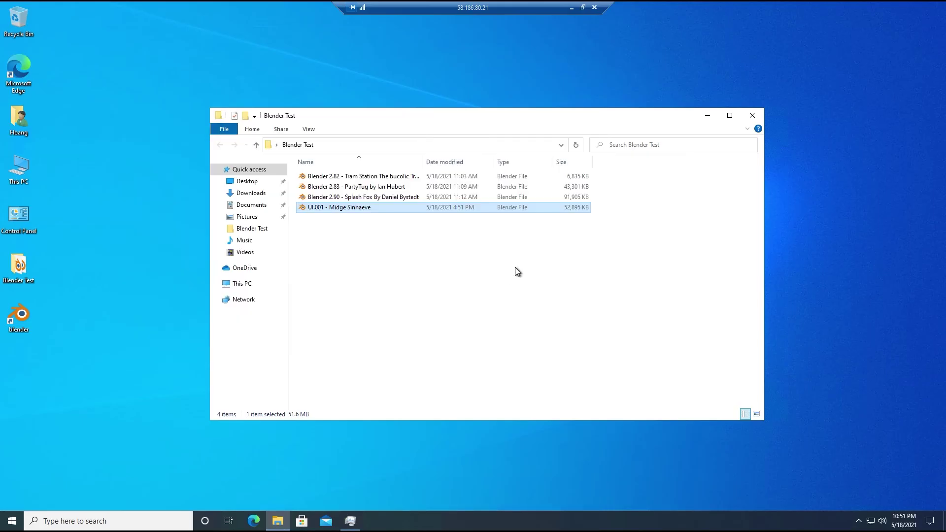
{"action": "left_click", "coordinate": [516, 246]}
{"action": "left_click", "coordinate": [752, 115]}
{"action": "left_click", "coordinate": [351, 519]}
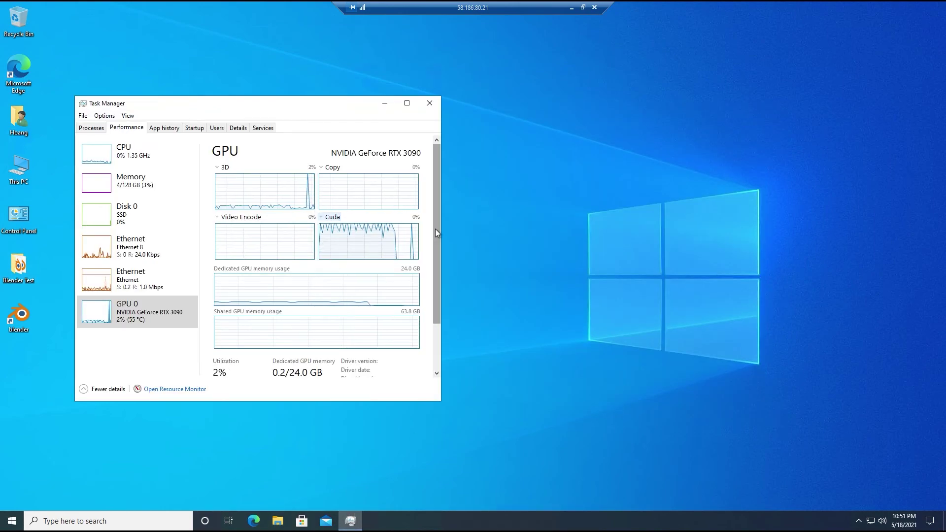
{"action": "left_click", "coordinate": [430, 103]}
Reduce the Remote Desktop session to a smaller window and shut down the 1 x RTX 3090 machine from the iRender GPUHub page.
{"action": "left_click", "coordinate": [583, 6]}
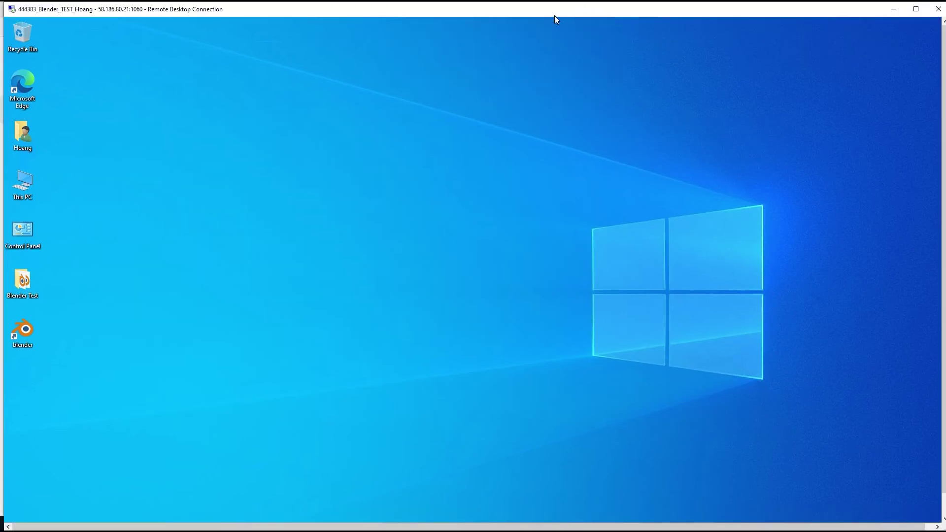
{"action": "left_click_drag", "start_coordinate": [3, 3], "coordinate": [486, 147]}
{"action": "left_click_drag", "start_coordinate": [581, 155], "coordinate": [333, 60]}
{"action": "left_click", "coordinate": [838, 196]}
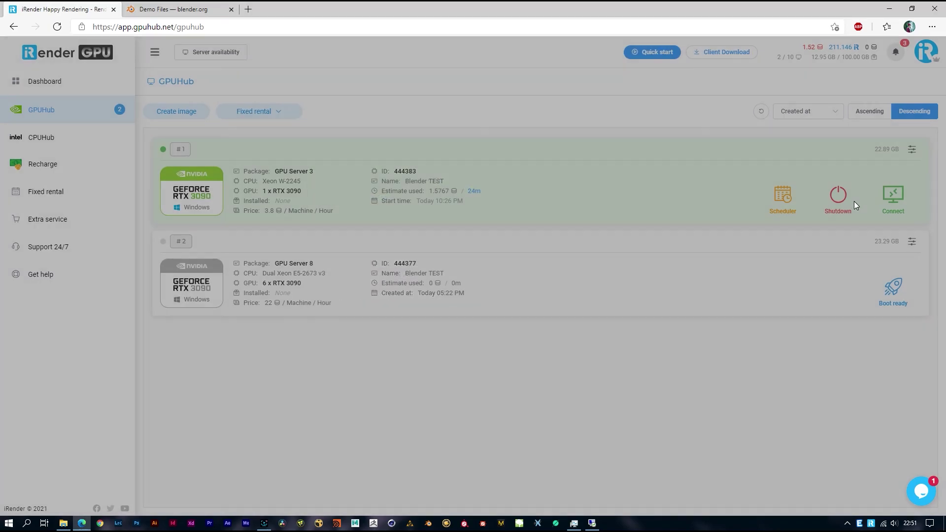
{"action": "left_click", "coordinate": [554, 343]}
Return to the Remote Desktop window and refresh the remote machine's desktop.
{"action": "left_click", "coordinate": [593, 524]}
{"action": "right_click", "coordinate": [531, 197]}
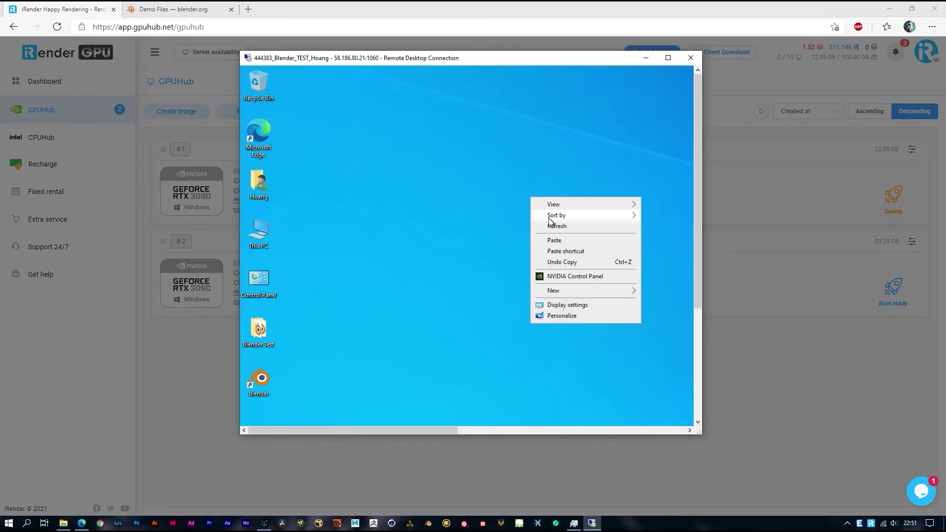
{"action": "left_click", "coordinate": [551, 226]}
Permanently delete everything in the local Downloads folder, including the four Blender demo scene files, and close the folder.
{"action": "left_click", "coordinate": [63, 523]}
{"action": "left_click_drag", "start_coordinate": [548, 303], "coordinate": [499, 264]}
{"action": "key", "text": "shift+Delete"}
{"action": "left_click", "coordinate": [509, 302]}
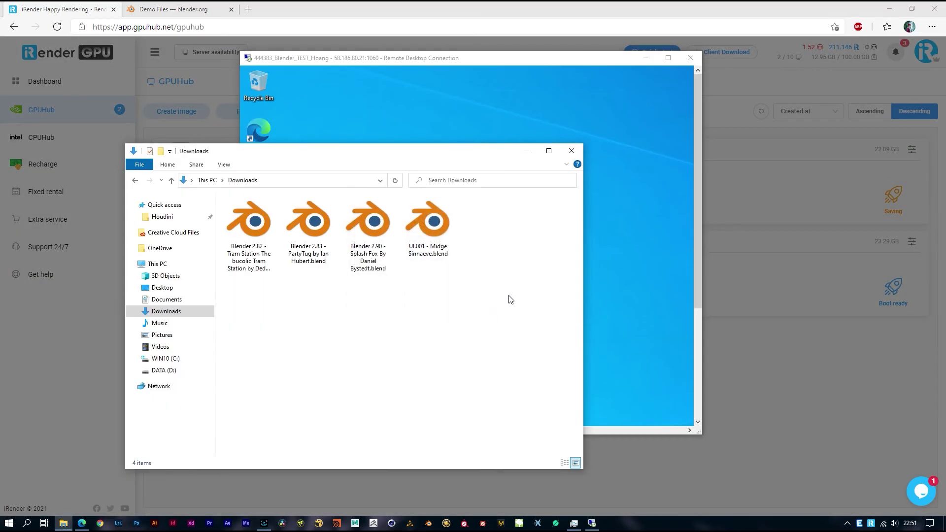
{"action": "left_click_drag", "start_coordinate": [508, 299], "coordinate": [225, 196]}
{"action": "left_click", "coordinate": [387, 304]}
{"action": "left_click_drag", "start_coordinate": [523, 332], "coordinate": [224, 196]}
{"action": "key", "text": "shift+Delete"}
{"action": "left_click", "coordinate": [517, 274]}
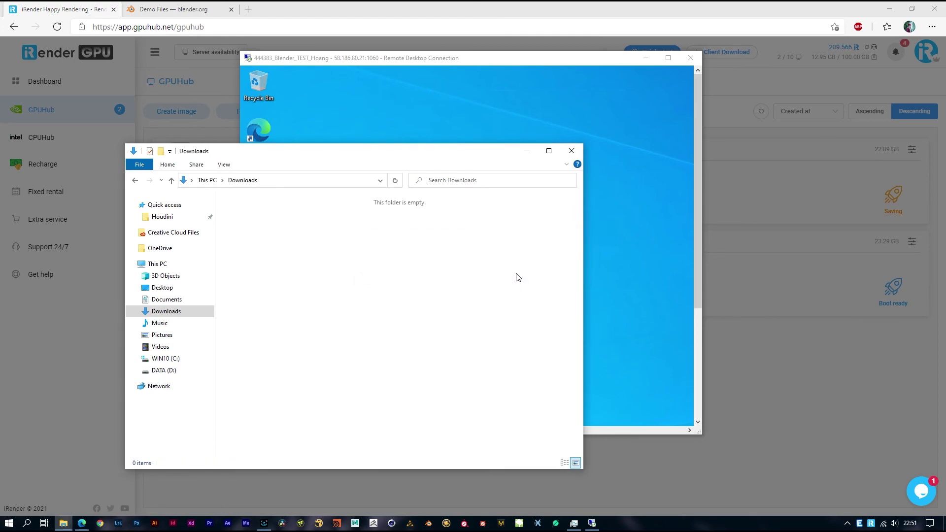
{"action": "left_click", "coordinate": [572, 151]}
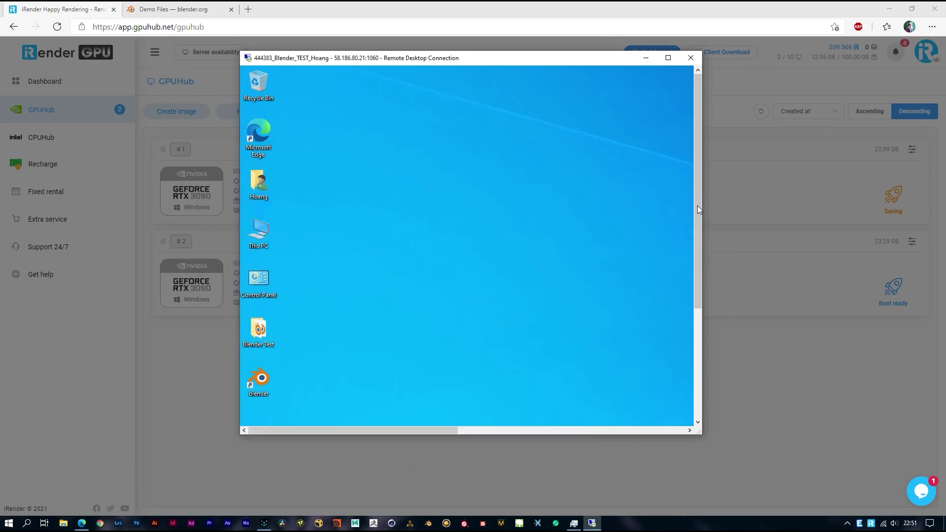
Refresh the remote desktop again, move its window aside, and submit the service rating on iRender.
{"action": "right_click", "coordinate": [606, 159]}
{"action": "left_click", "coordinate": [622, 187]}
{"action": "left_click_drag", "start_coordinate": [514, 63], "coordinate": [478, 84]}
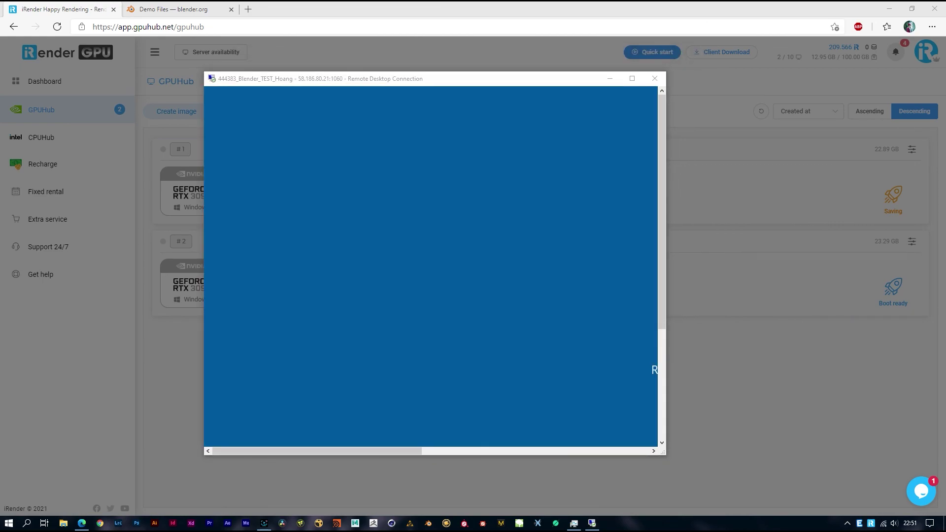
{"action": "left_click", "coordinate": [553, 393]}
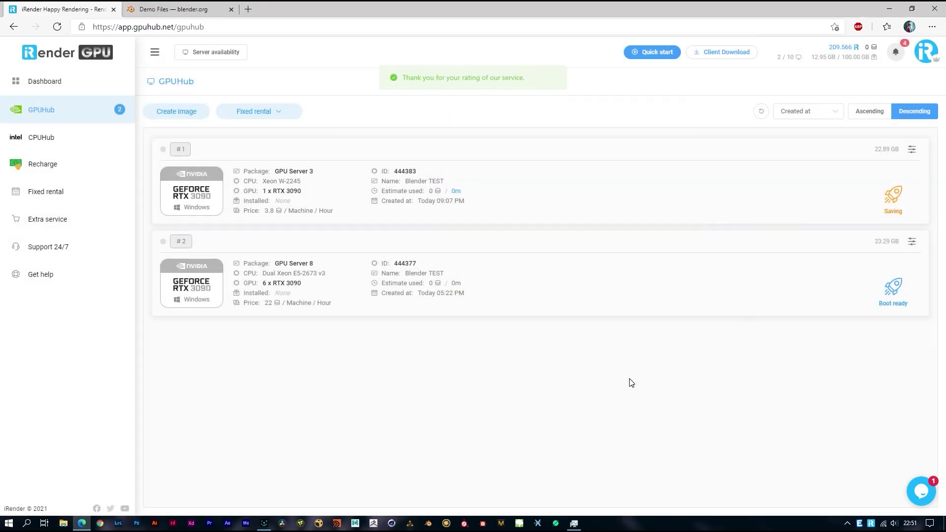